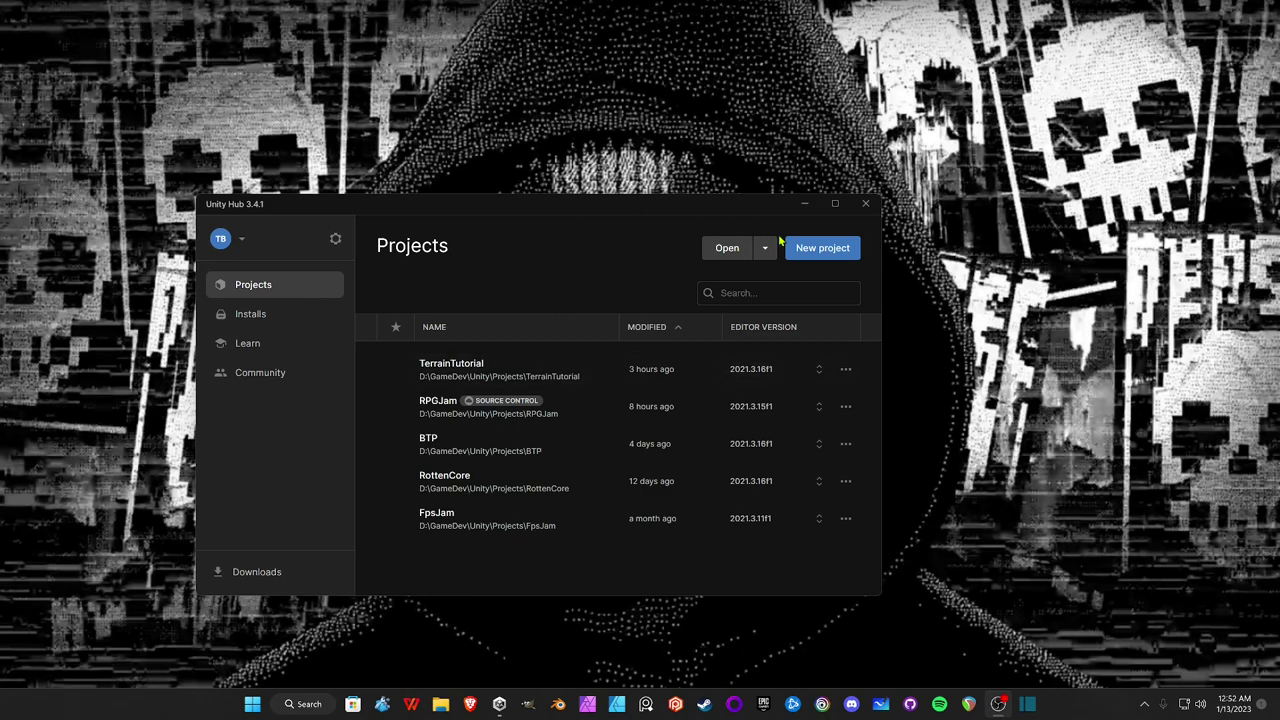
- Create a new Unity project named TPTutorial from the 3D (URP) core template
left_click(811, 250)
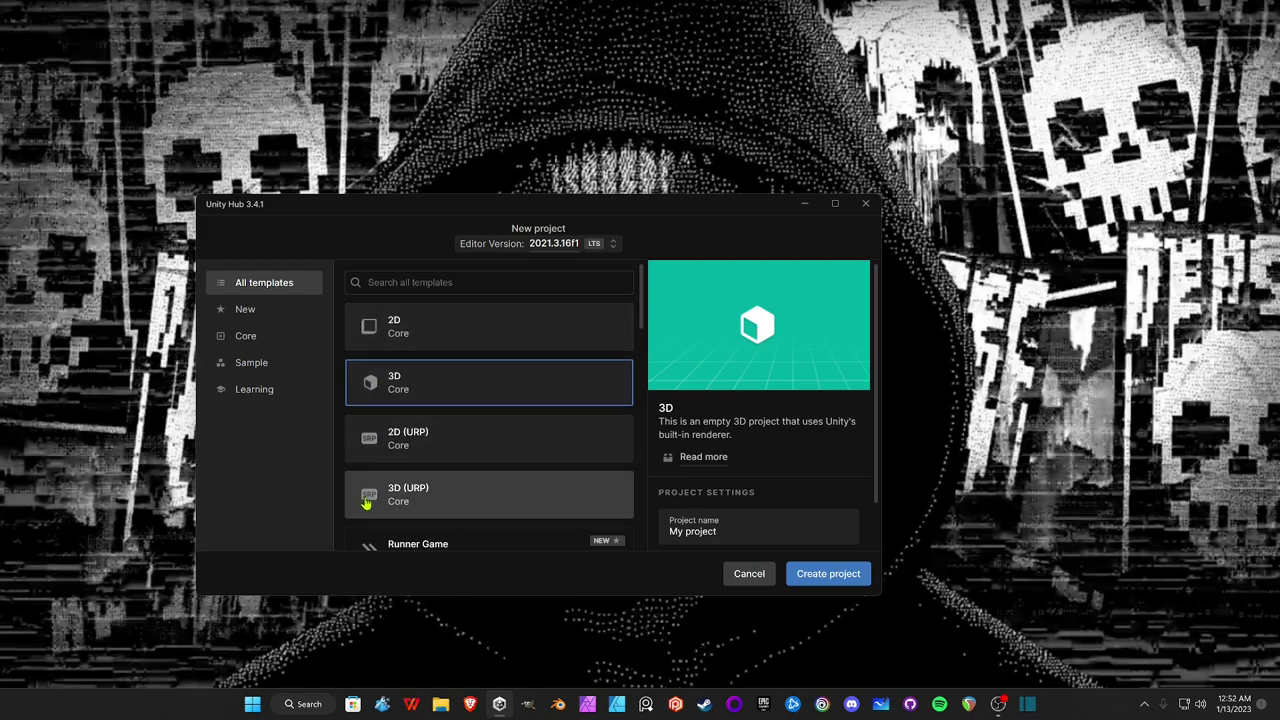
left_click(422, 502)
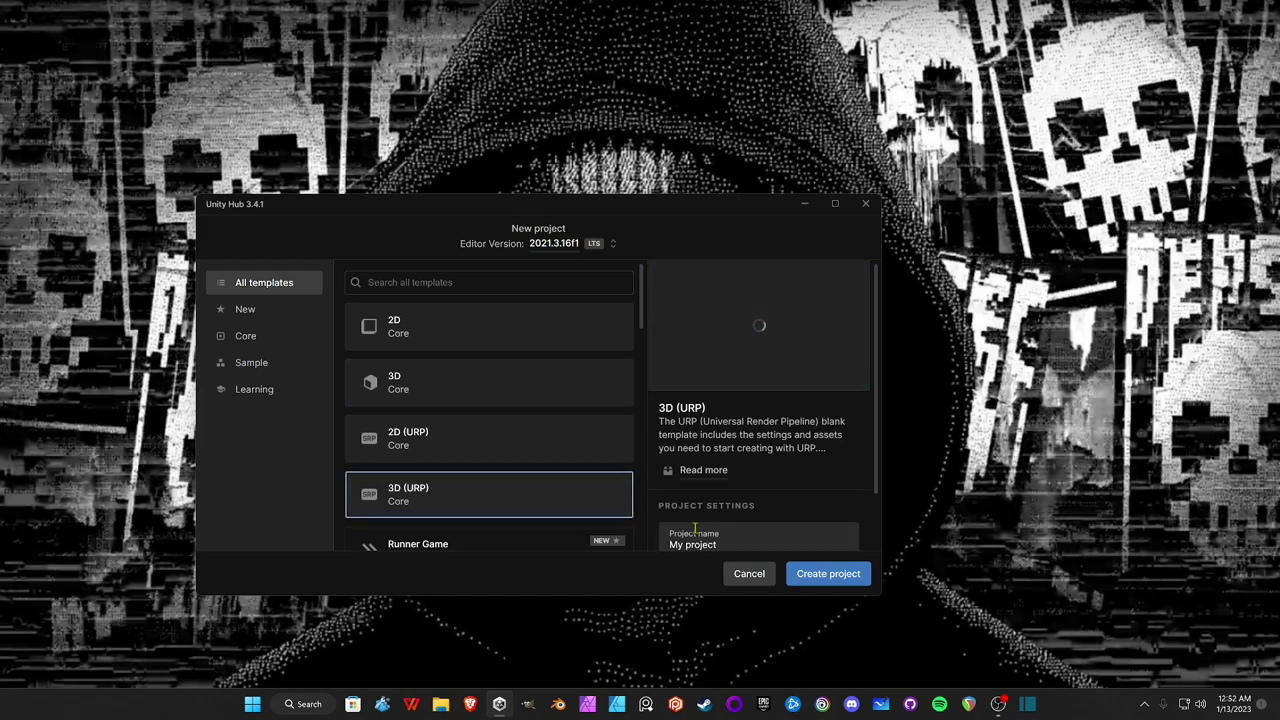
scroll(784, 432, "down", 1)
triple_click(700, 480)
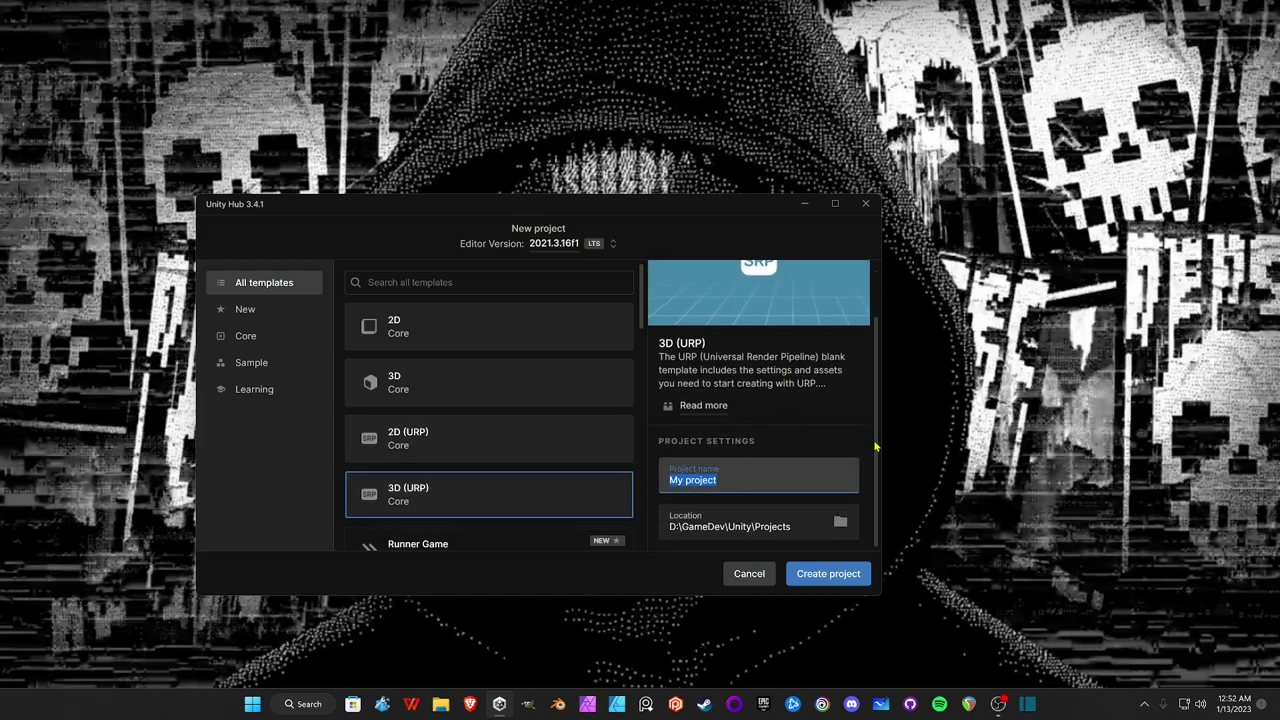
type("TPTutorial")
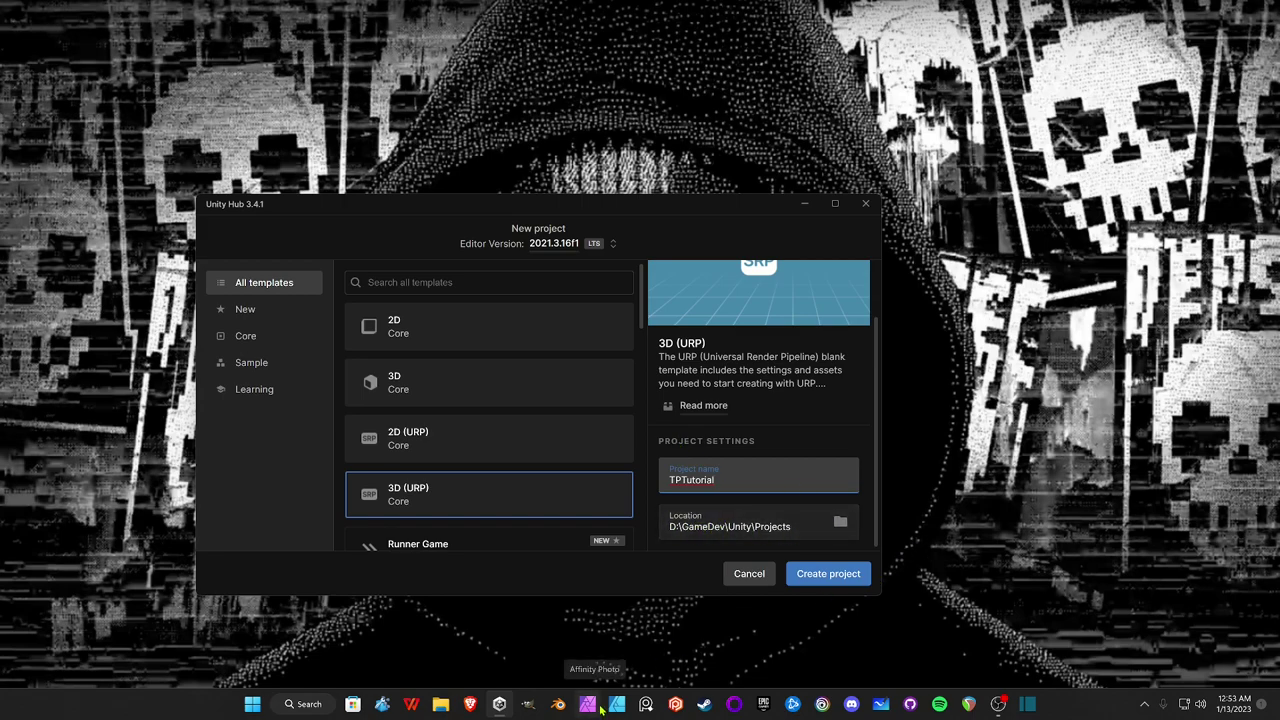
left_click(838, 576)
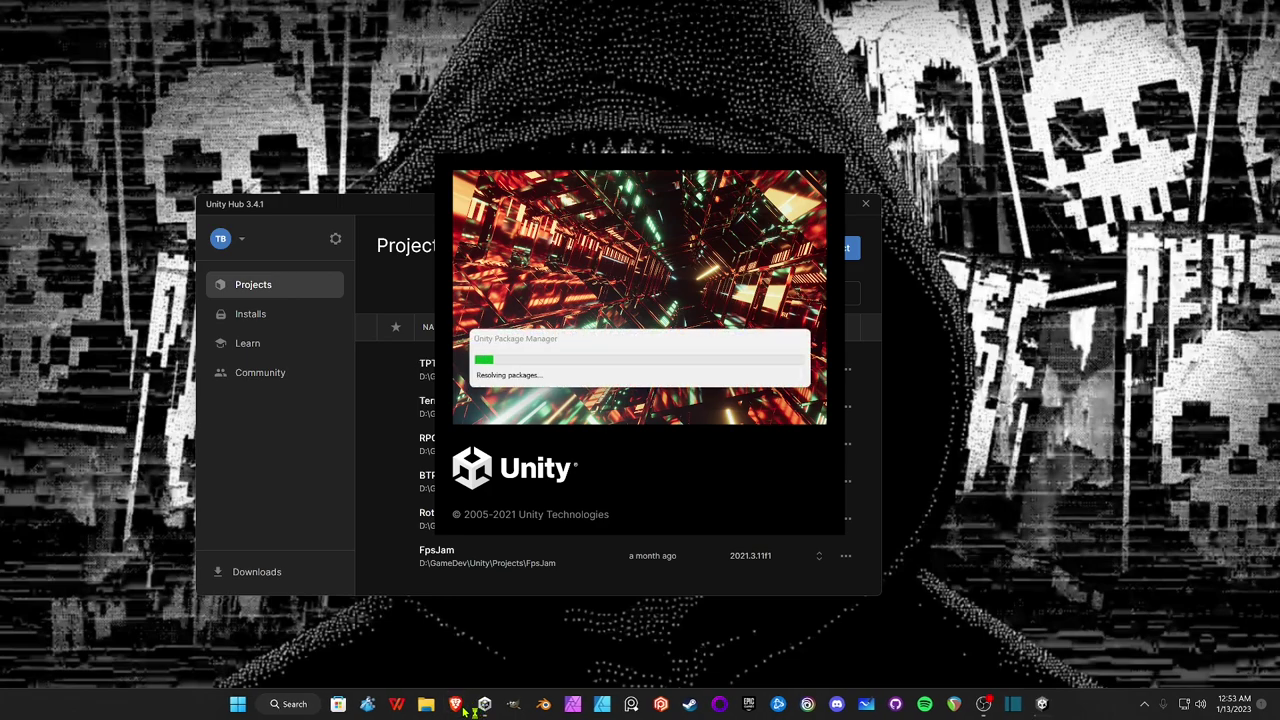
- Switch to the Brave browser and search the Unity Asset Store for "starter assets"
left_click(455, 704)
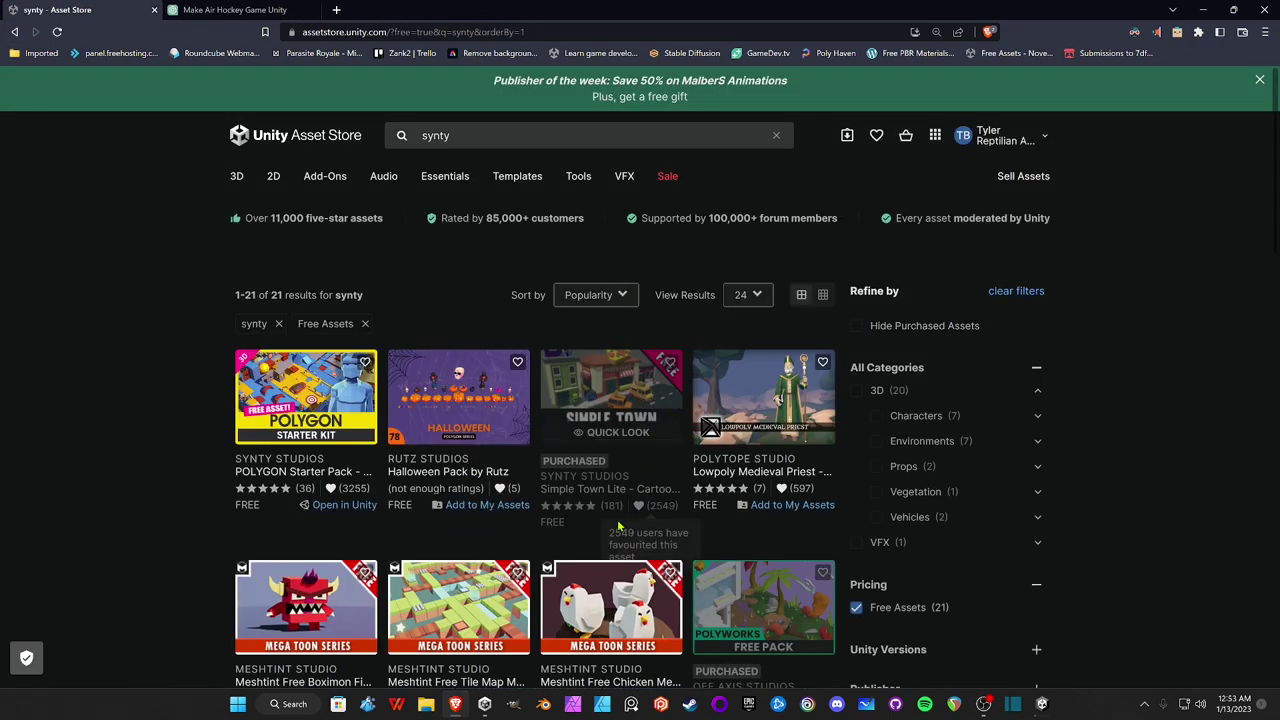
left_click(490, 139)
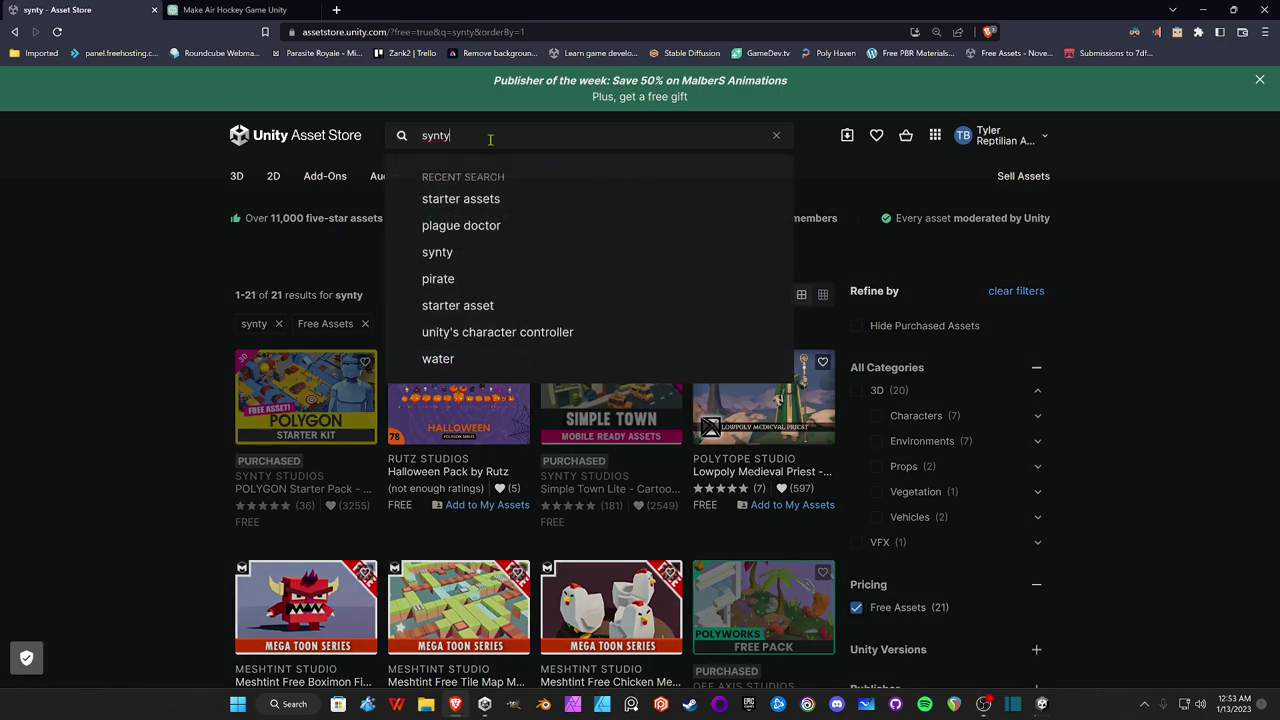
key("ctrl+a")
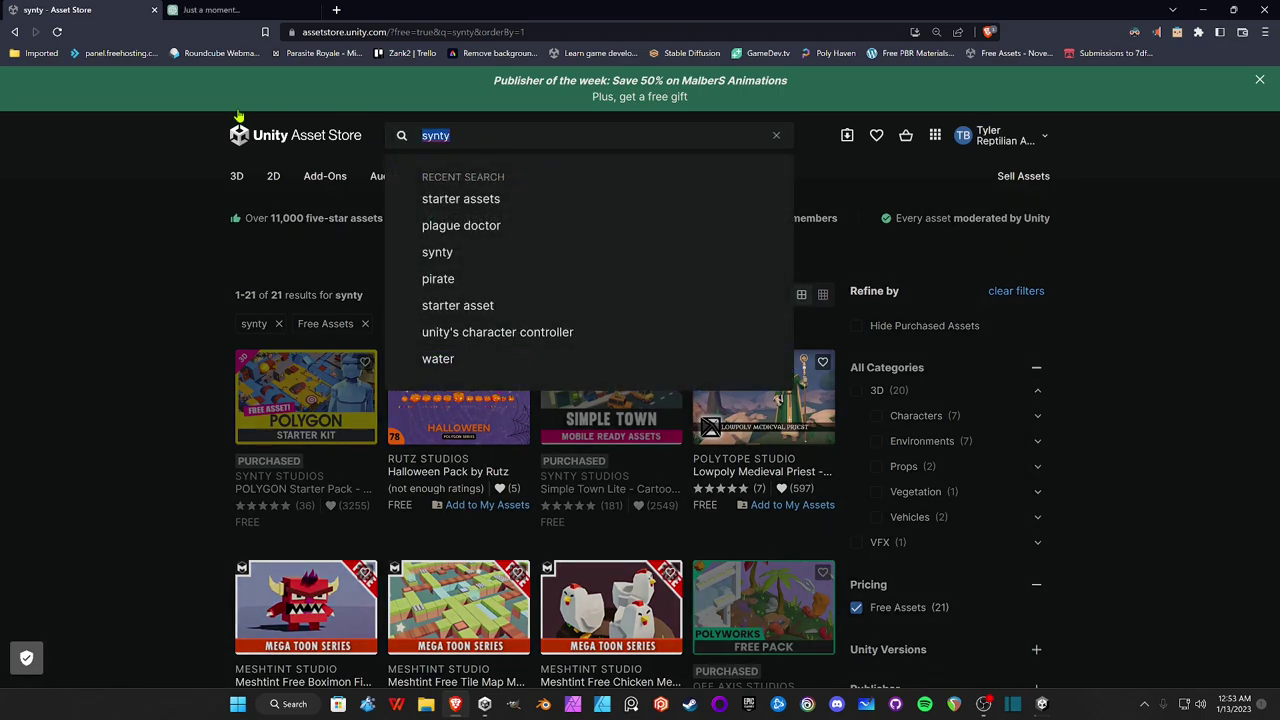
type("s")
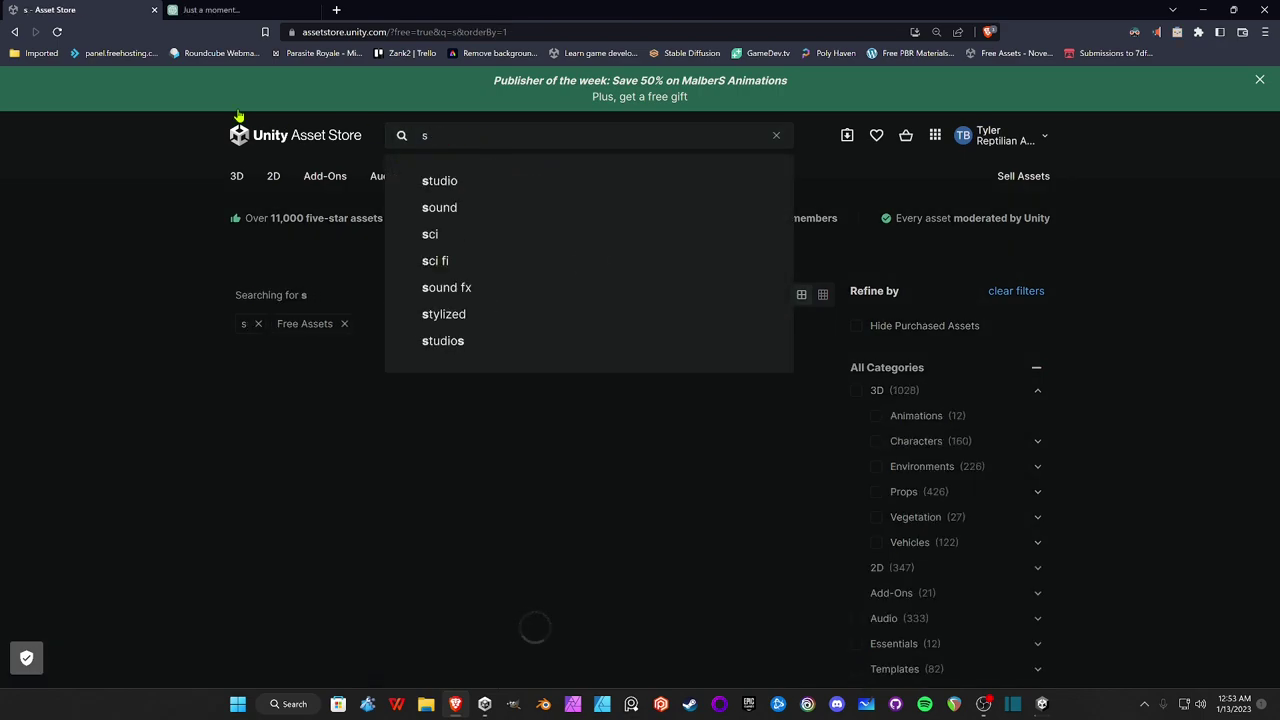
type("tarter")
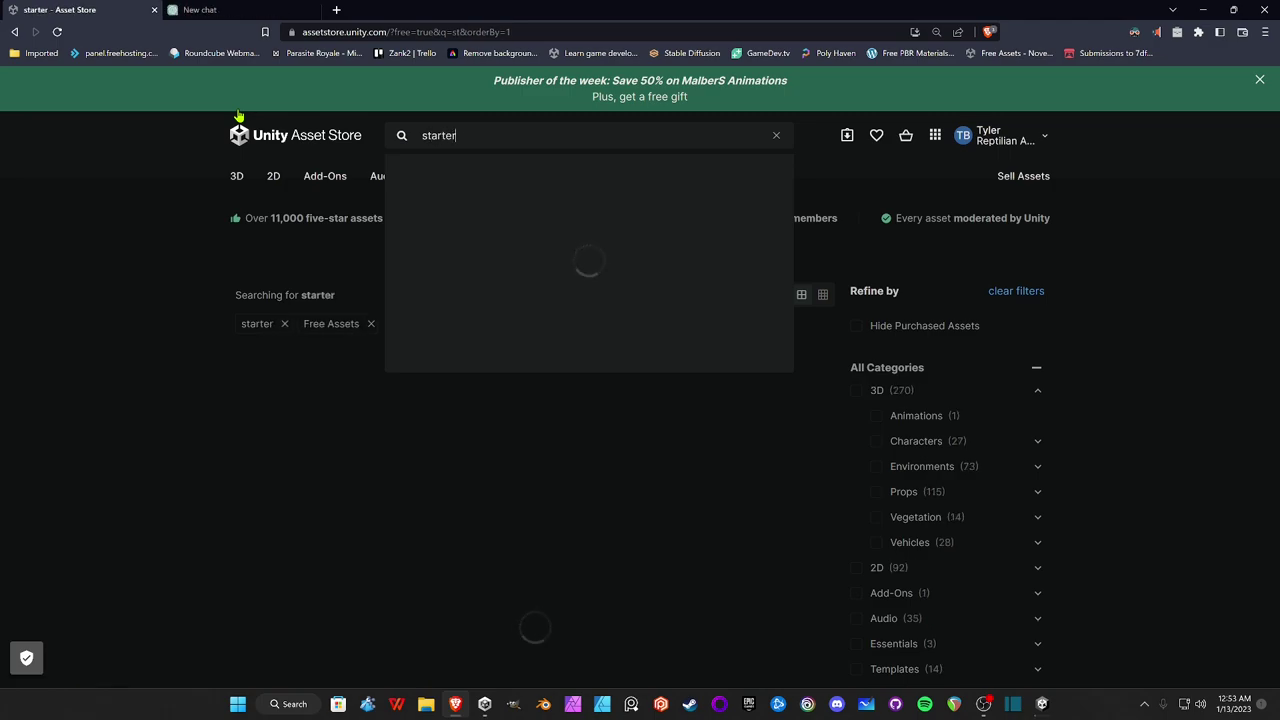
type(" assets")
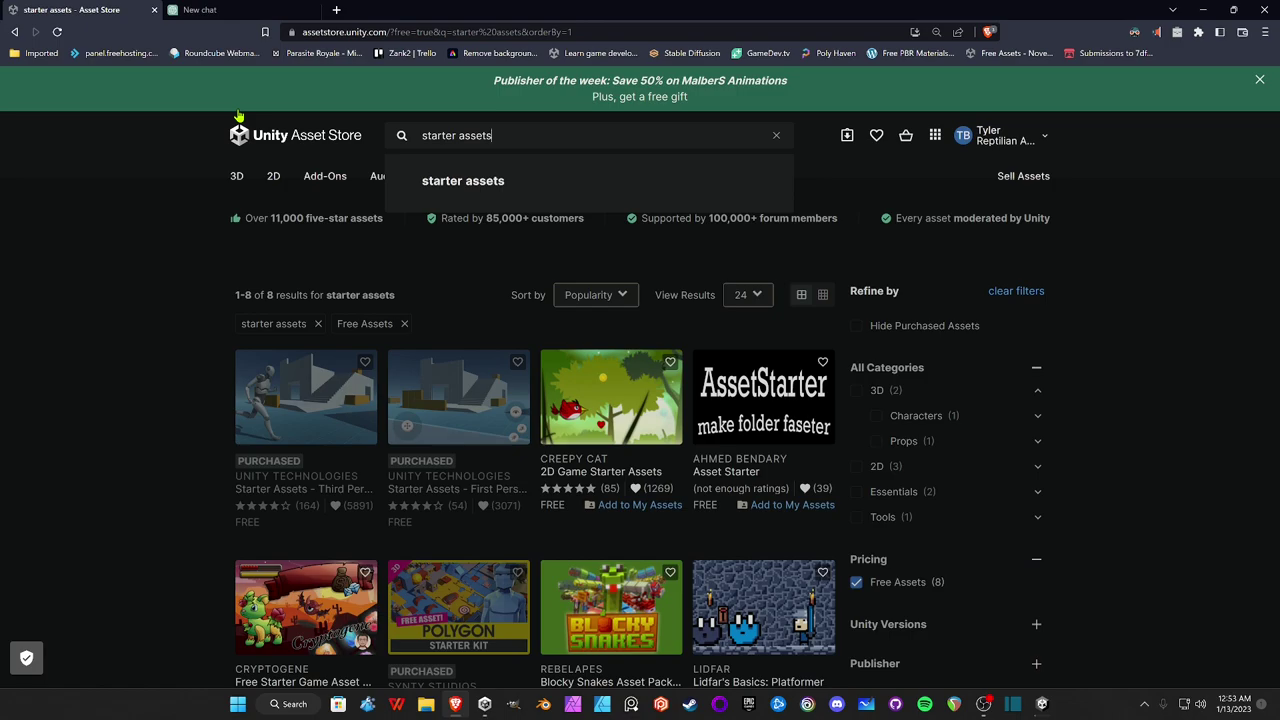
left_click(240, 117)
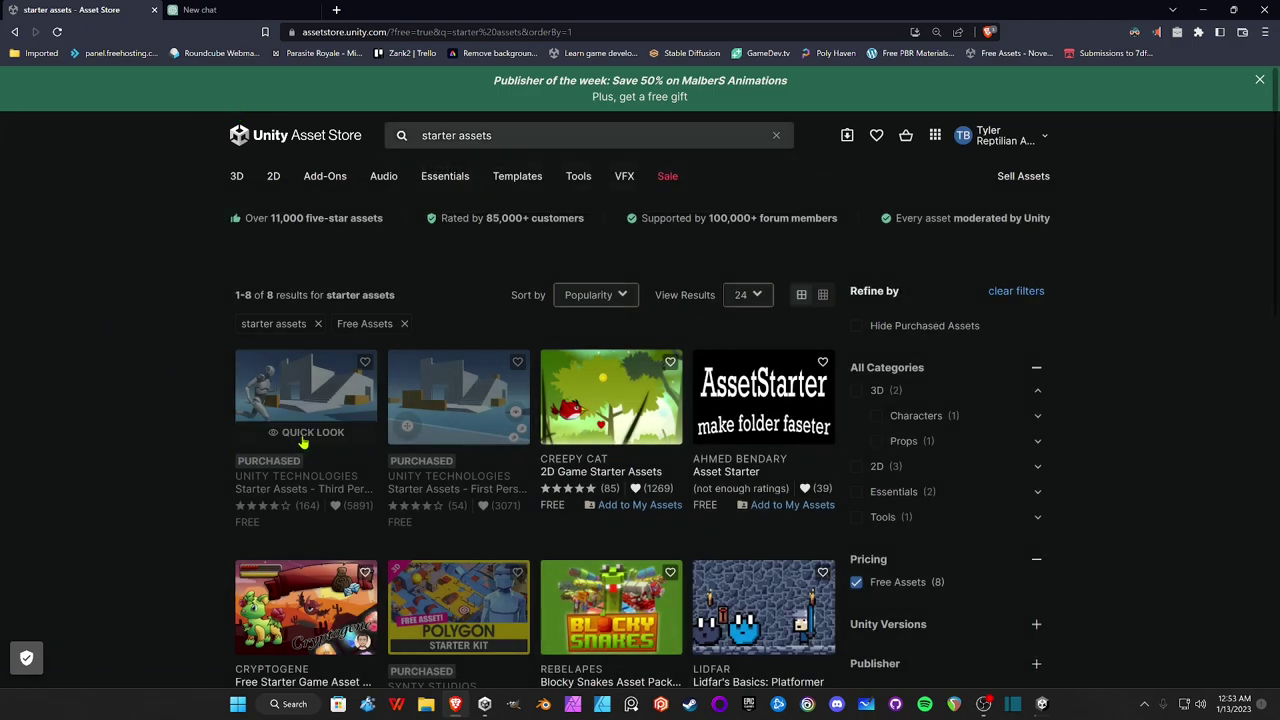
- Preview the product information of Unity Technologies' Starter Assets third-person package, including its file size and supported versions, and close the preview
left_click(306, 432)
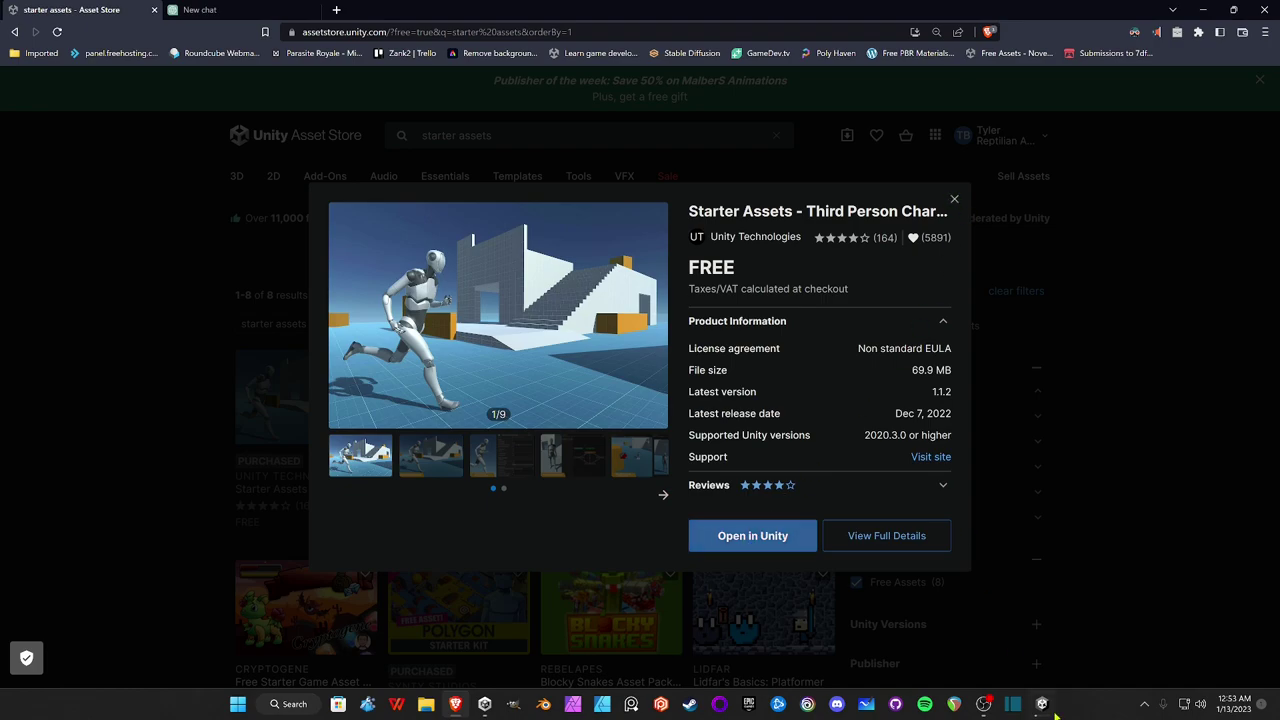
mouse_move(1048, 712)
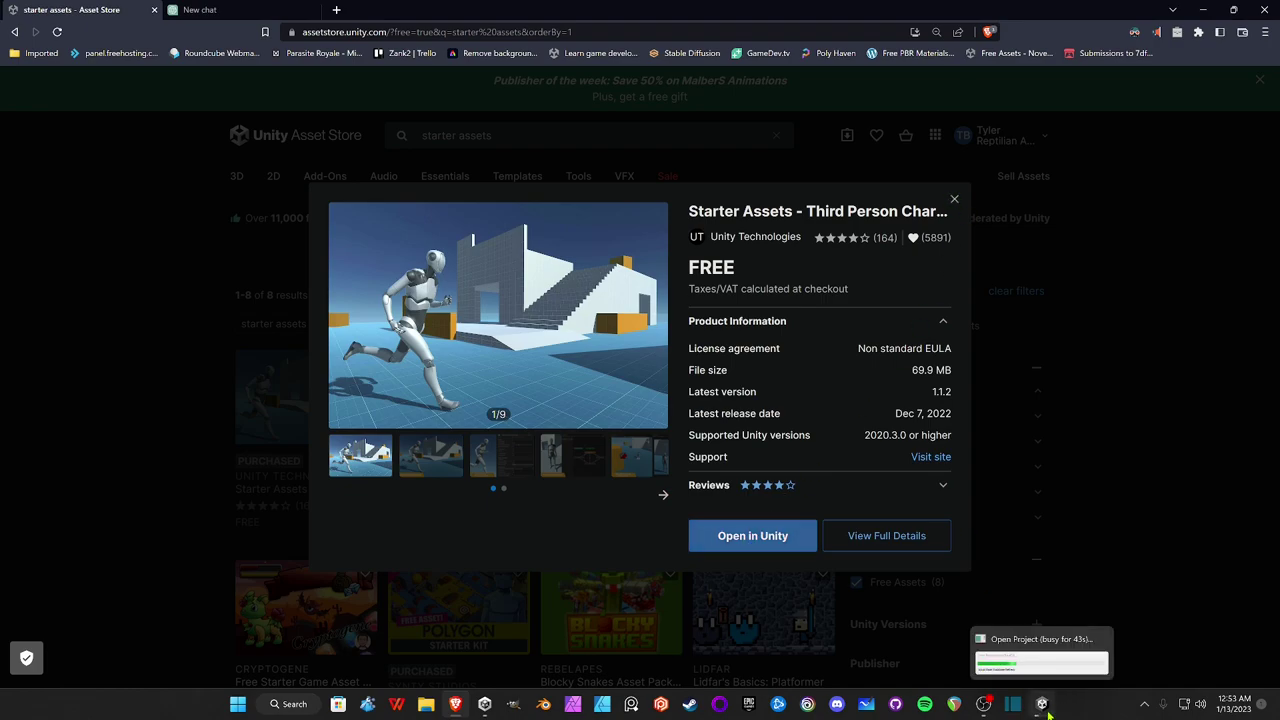
left_click(954, 199)
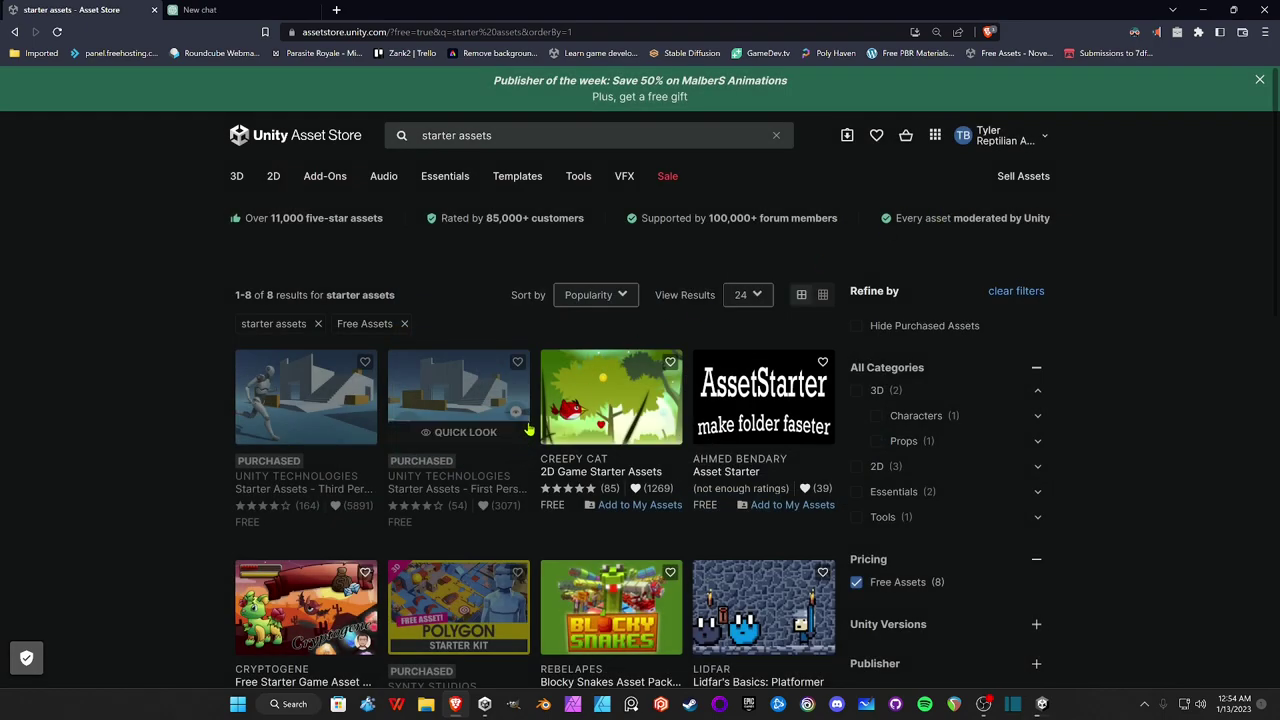
- Try to narrow the free starter assets results to the 3D Characters category
left_click(389, 138)
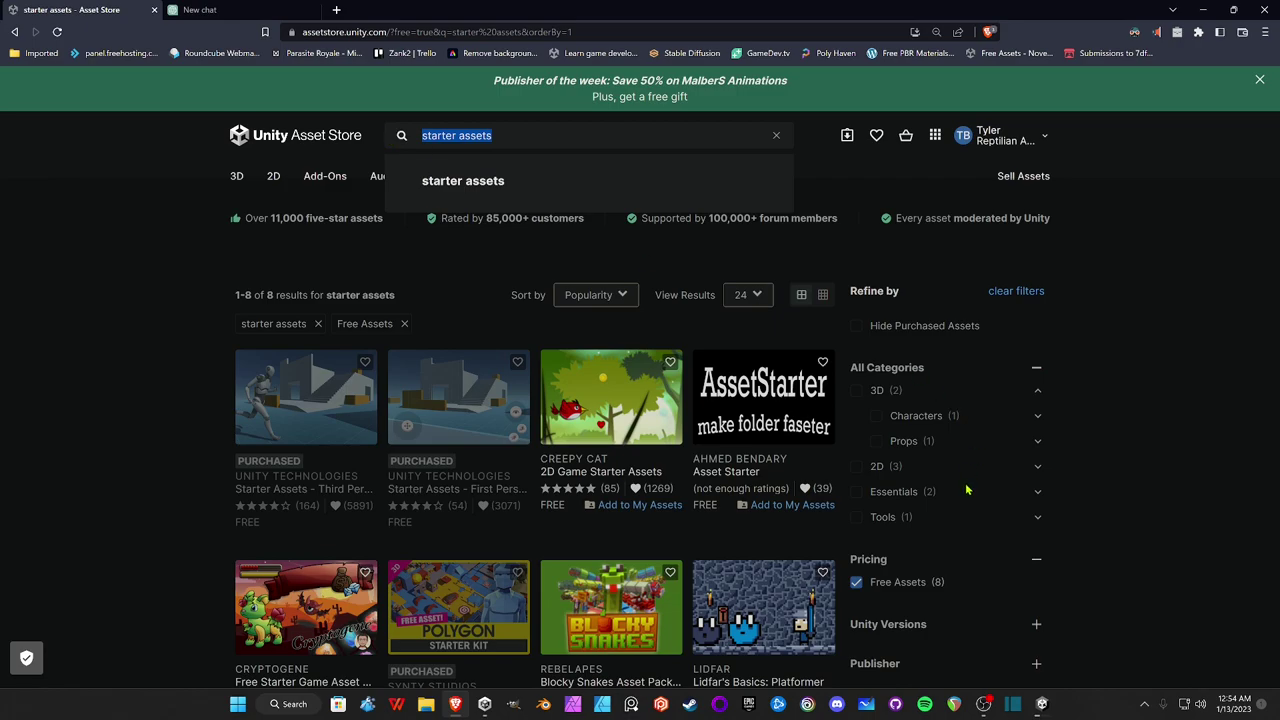
left_click(1234, 497)
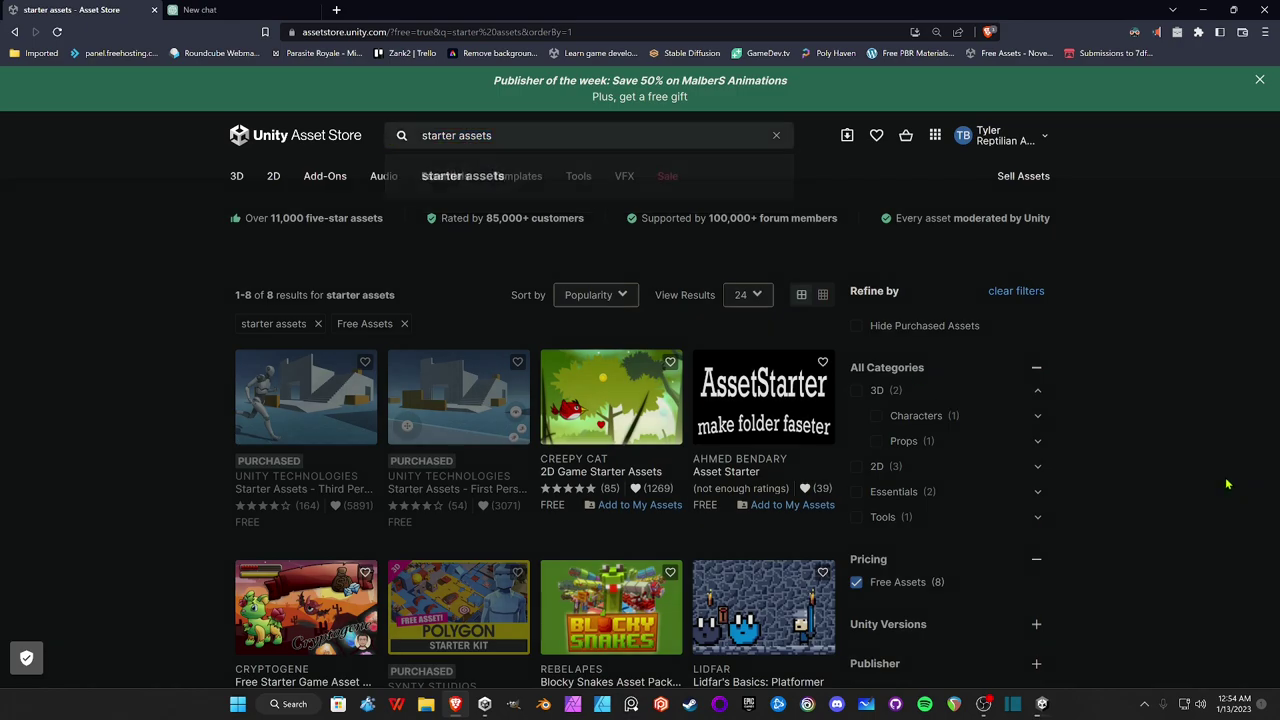
left_click(857, 390)
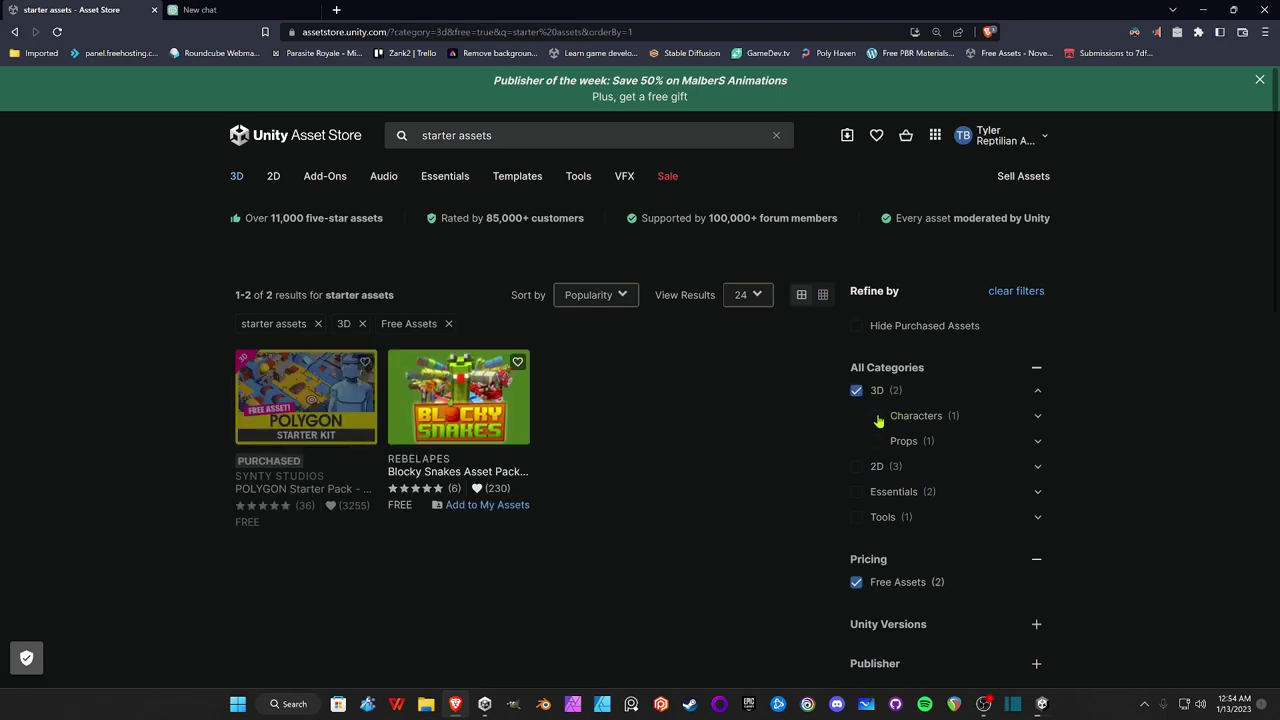
left_click(878, 418)
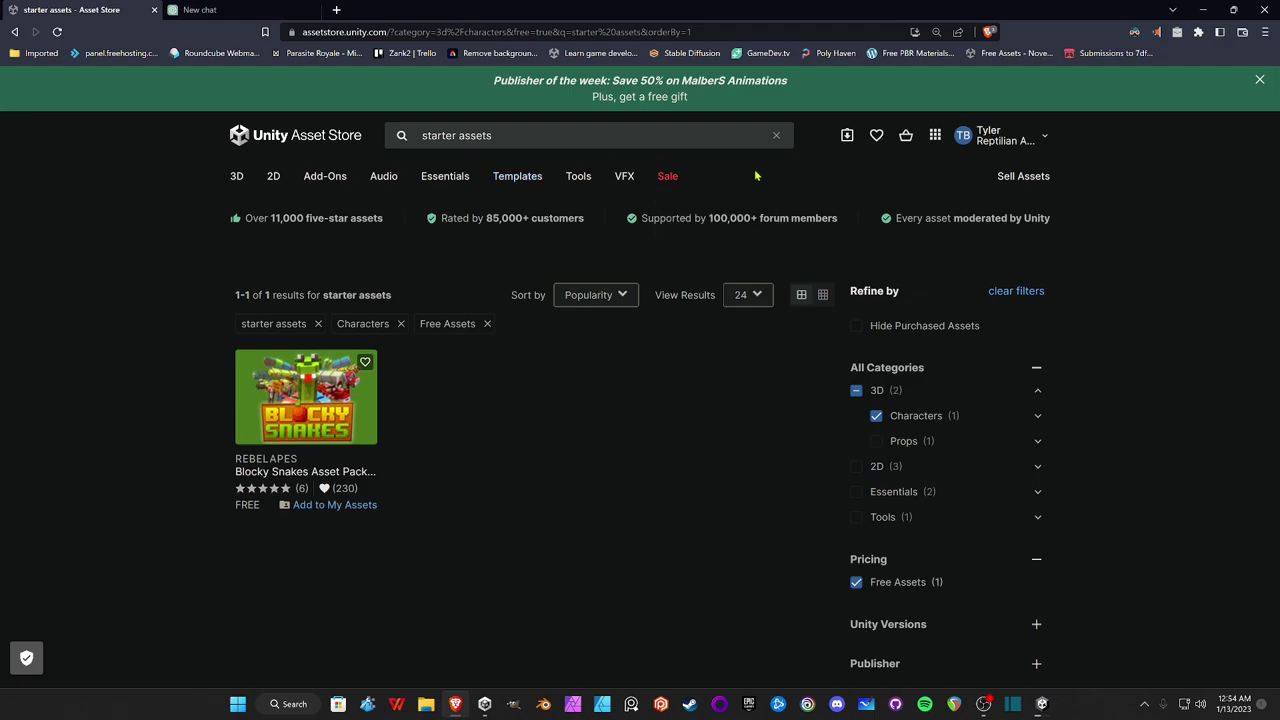
- Clear the store search and filter the whole catalogue to free assets in the 3D Characters category
left_click(773, 135)
left_click(777, 136)
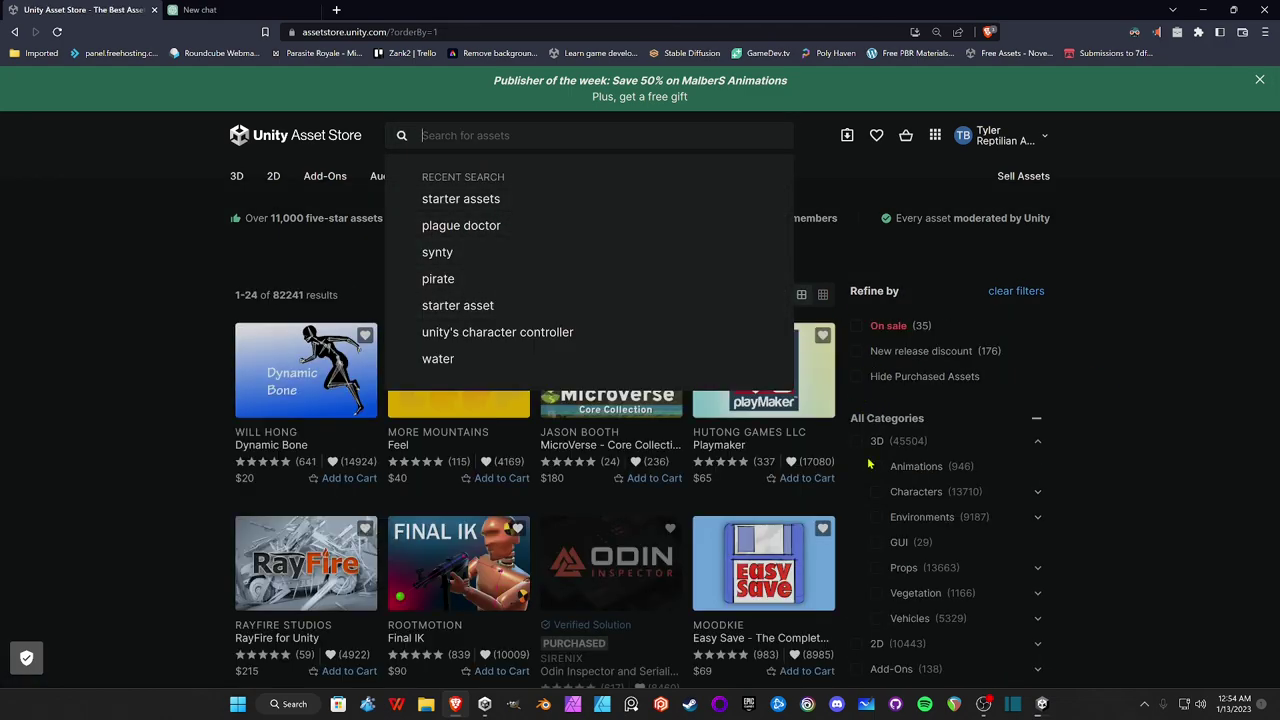
left_click(857, 442)
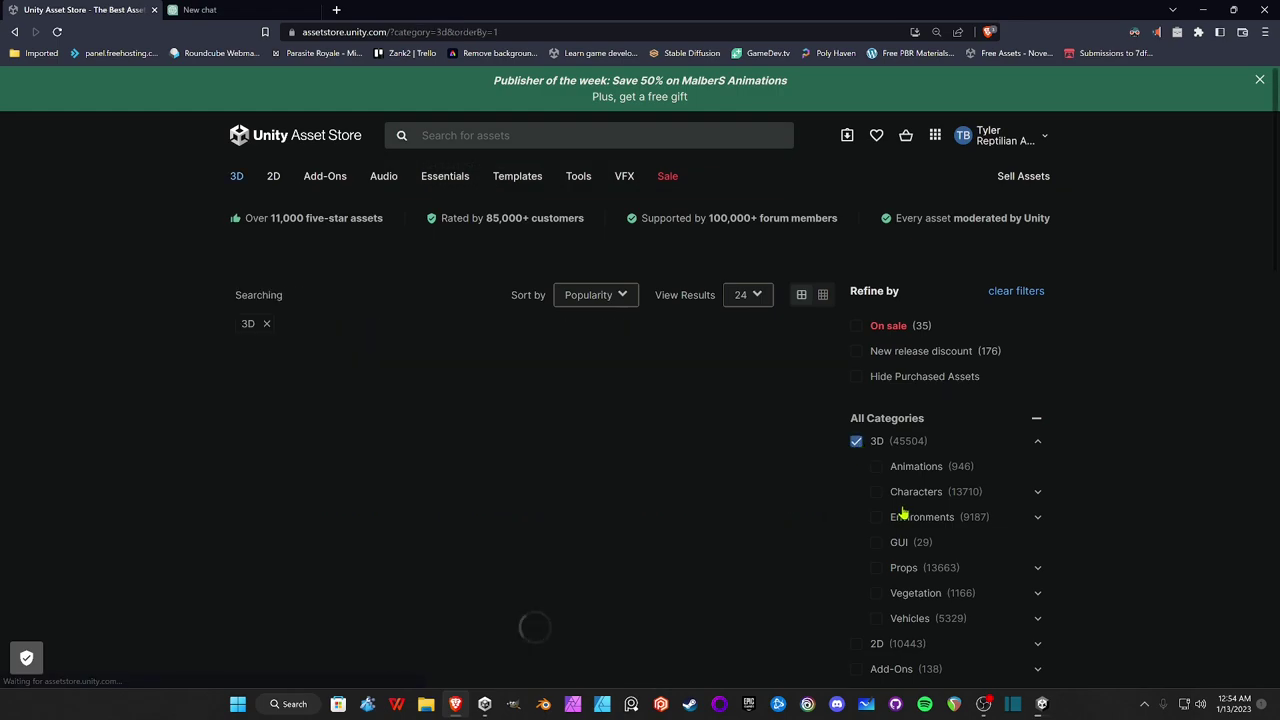
left_click(876, 492)
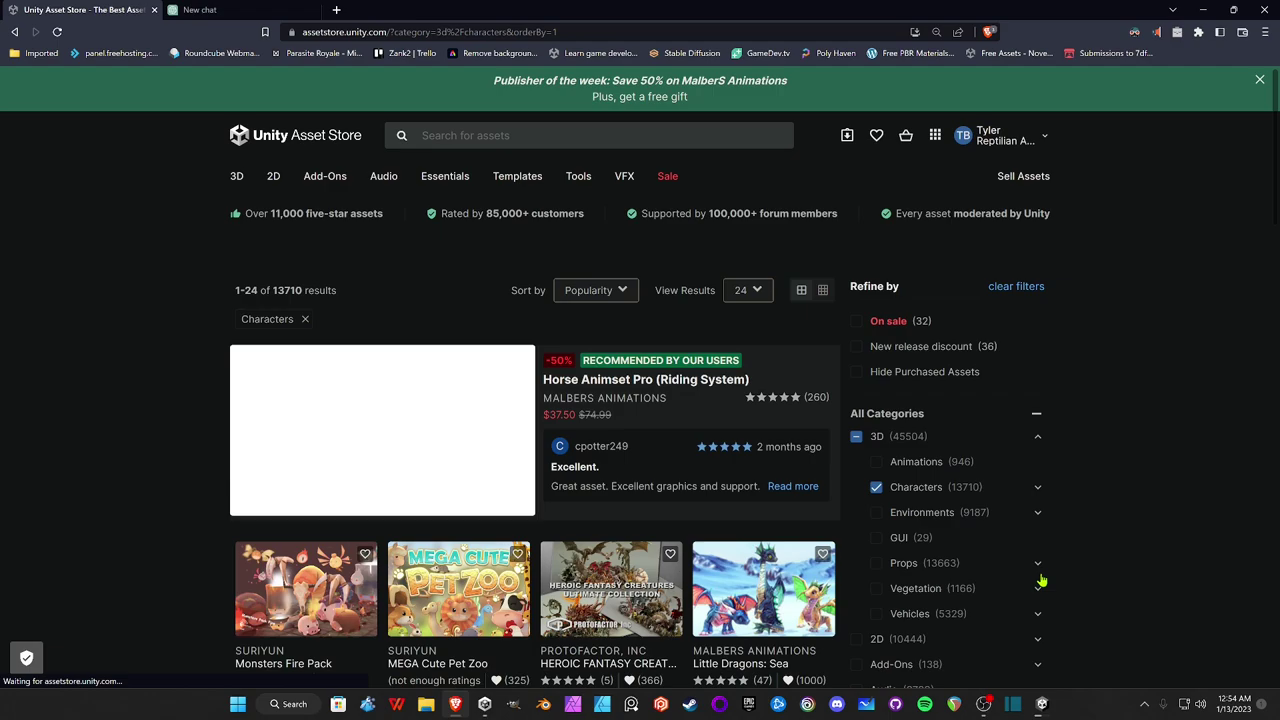
scroll(1020, 582, "down", 3)
left_click(860, 593)
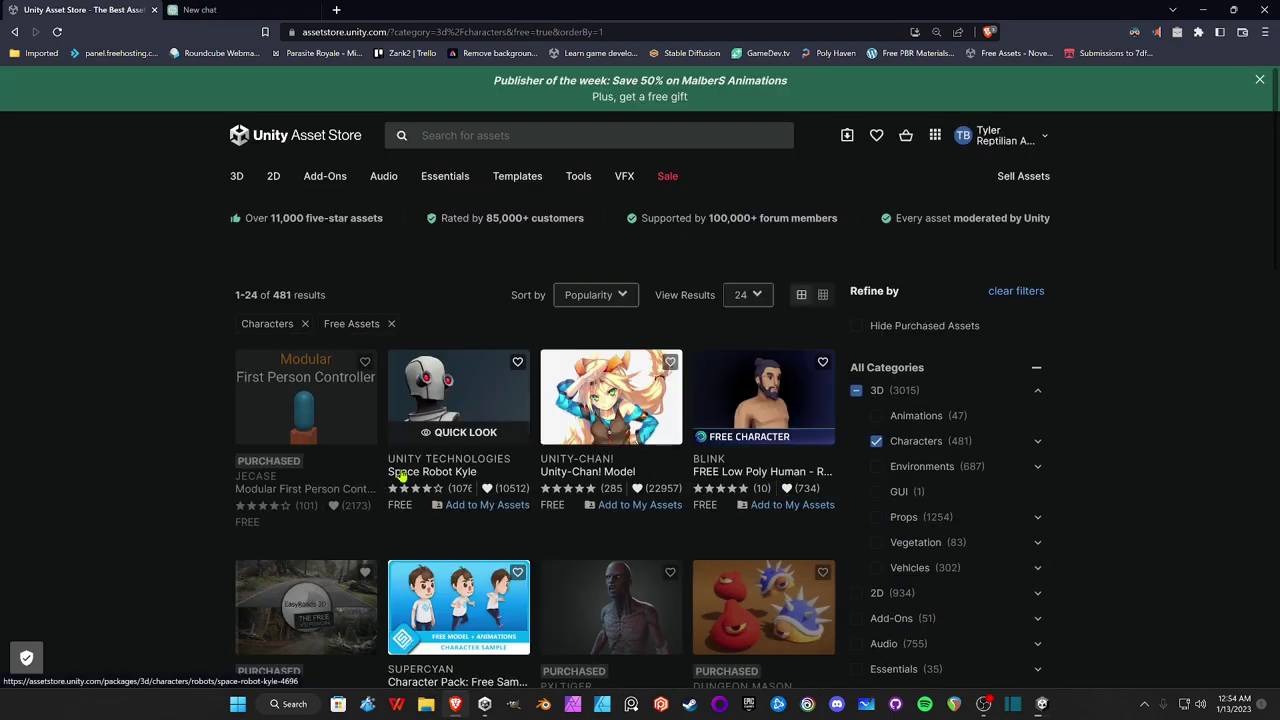
- Browse pages 1 to 4 of the free 3D character listings for a usable character model
scroll(452, 474, "down", 1)
scroll(459, 474, "down", 3)
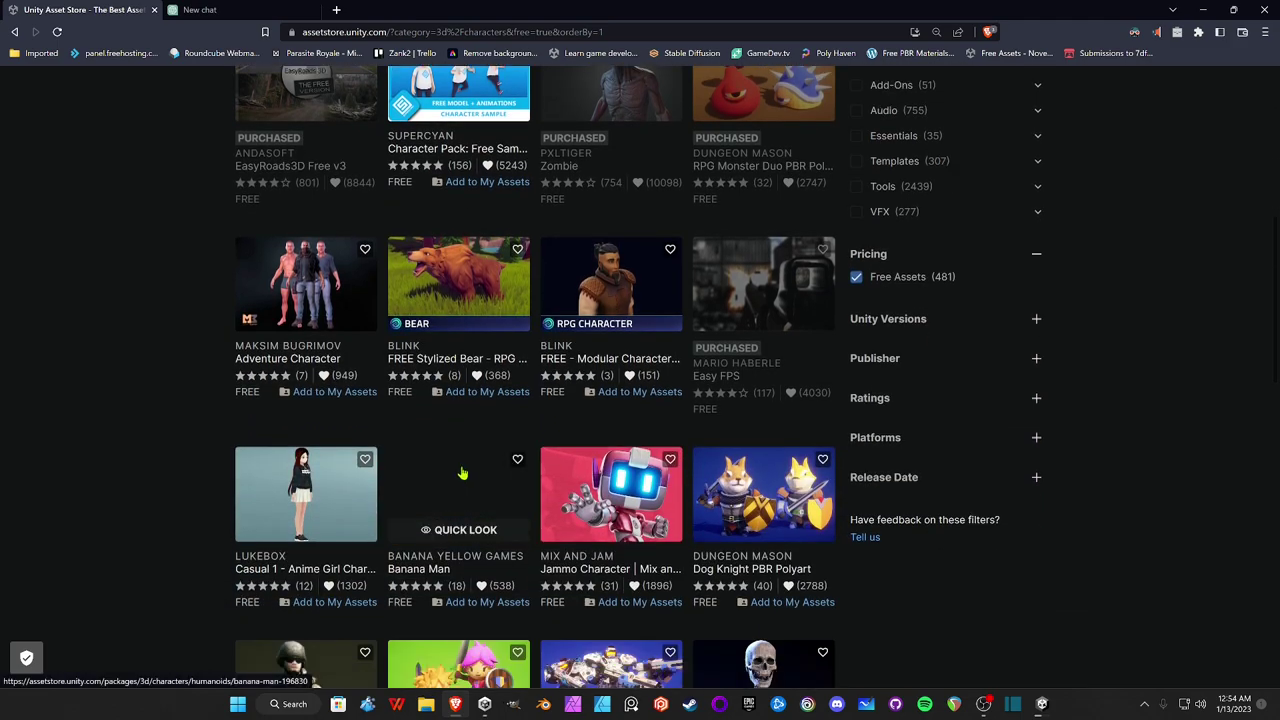
scroll(458, 477, "down", 1)
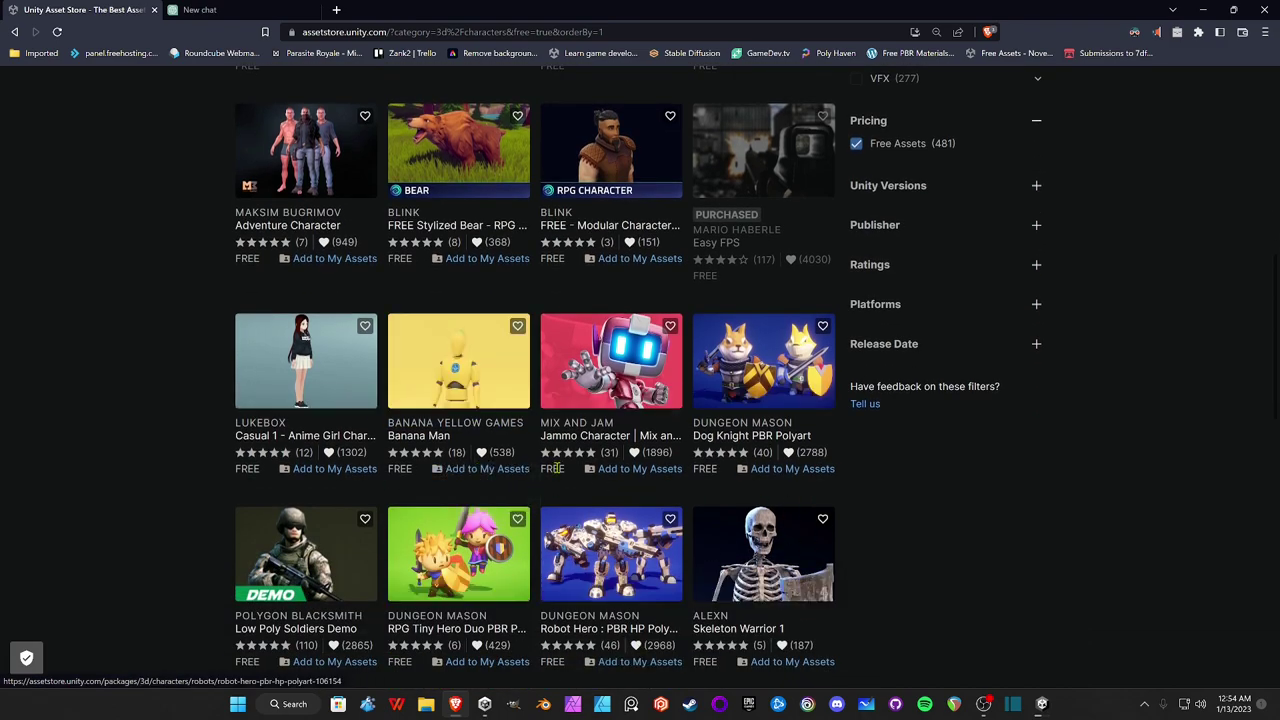
scroll(440, 580, "down", 3)
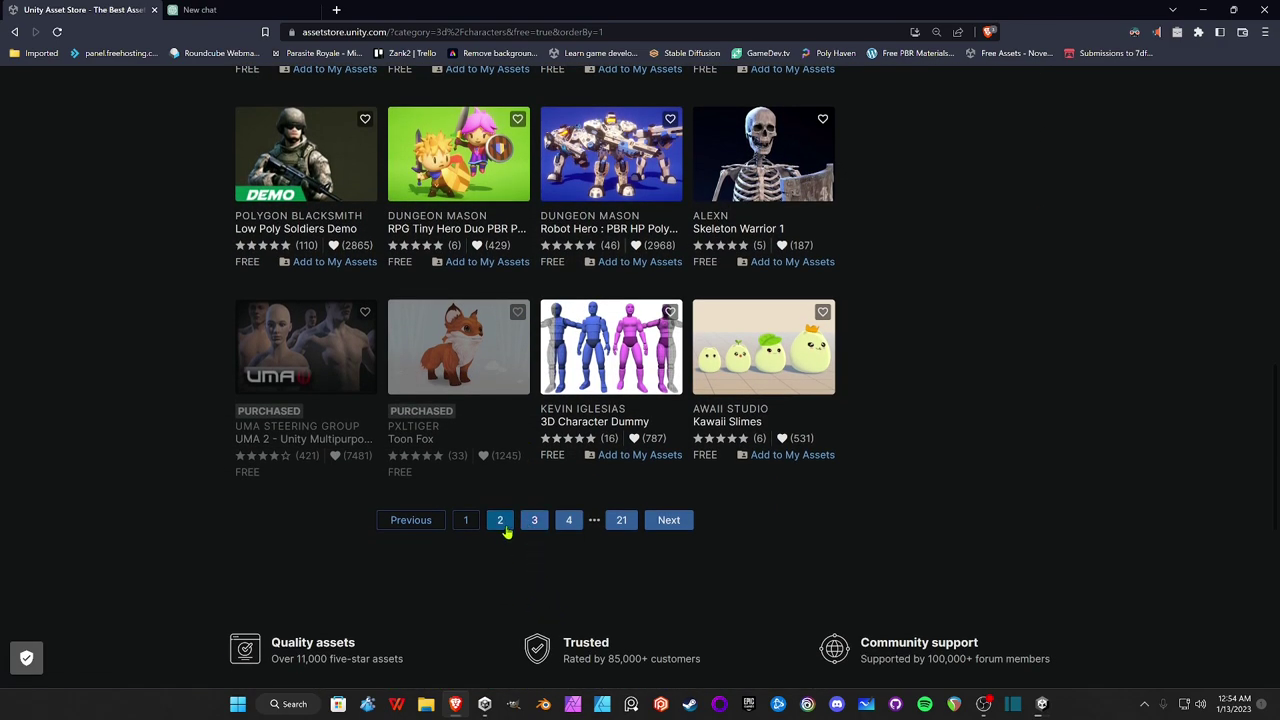
left_click(500, 520)
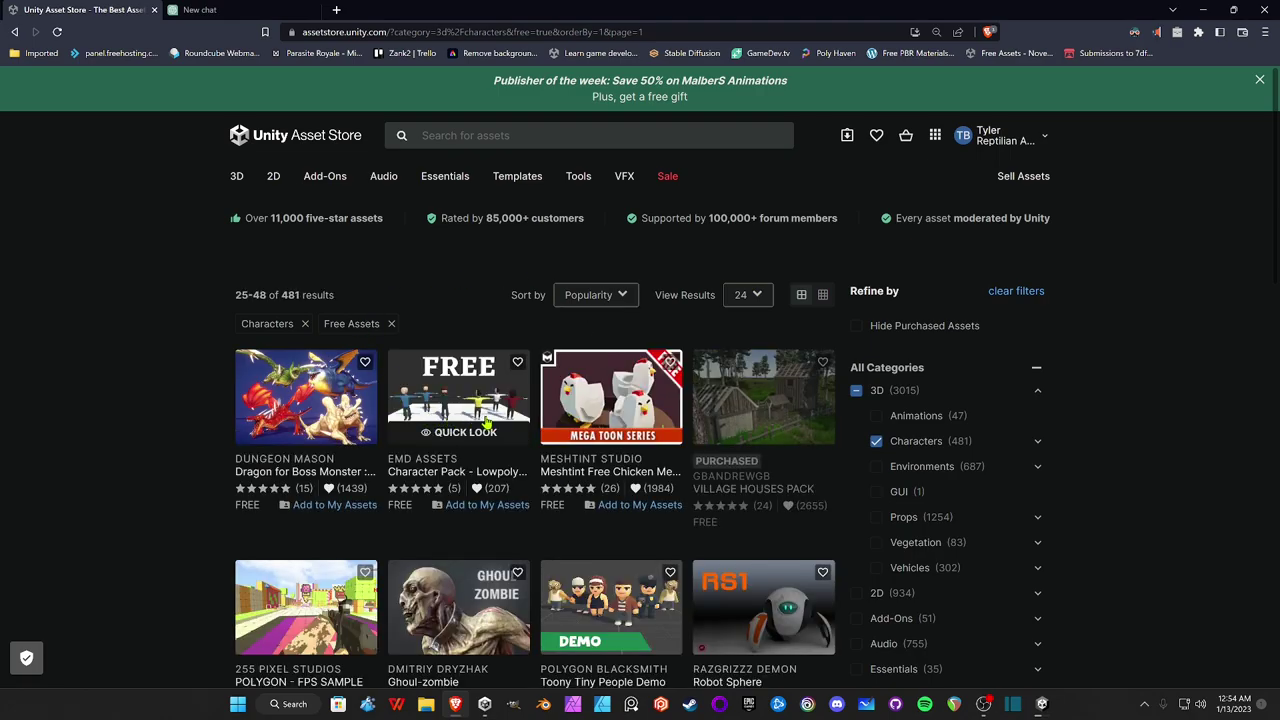
scroll(555, 458, "down", 6)
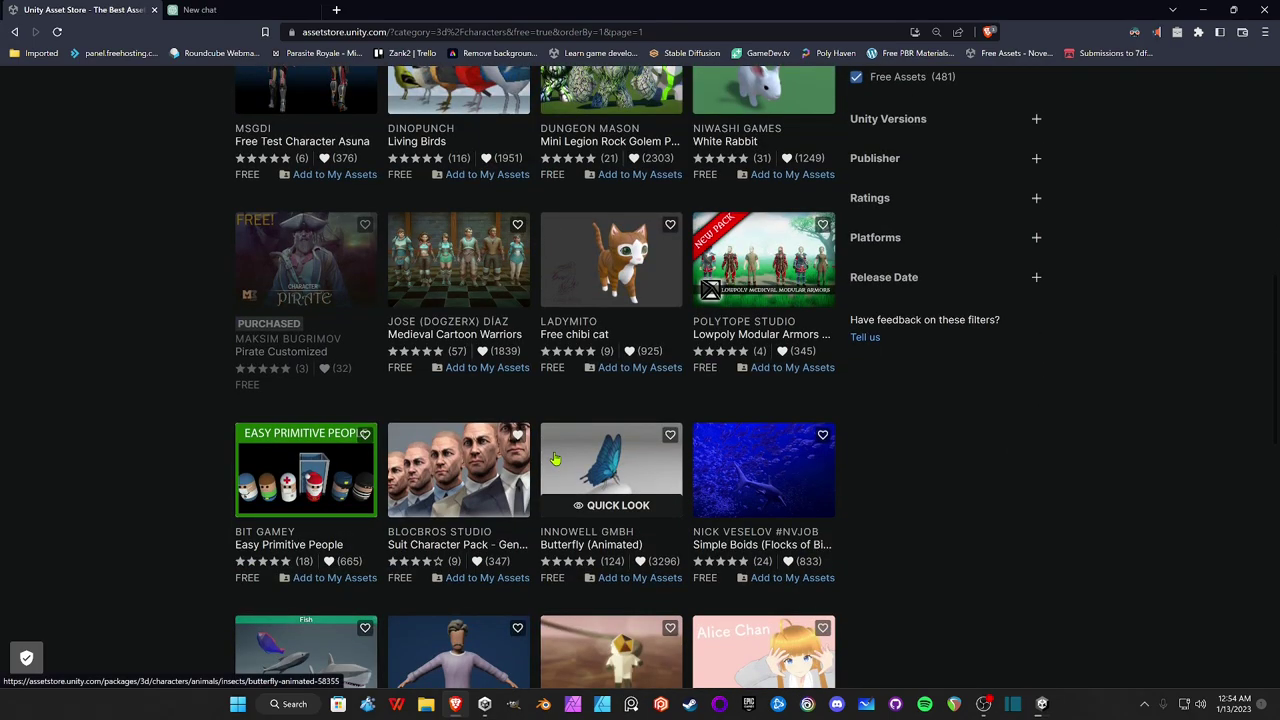
scroll(555, 458, "down", 5)
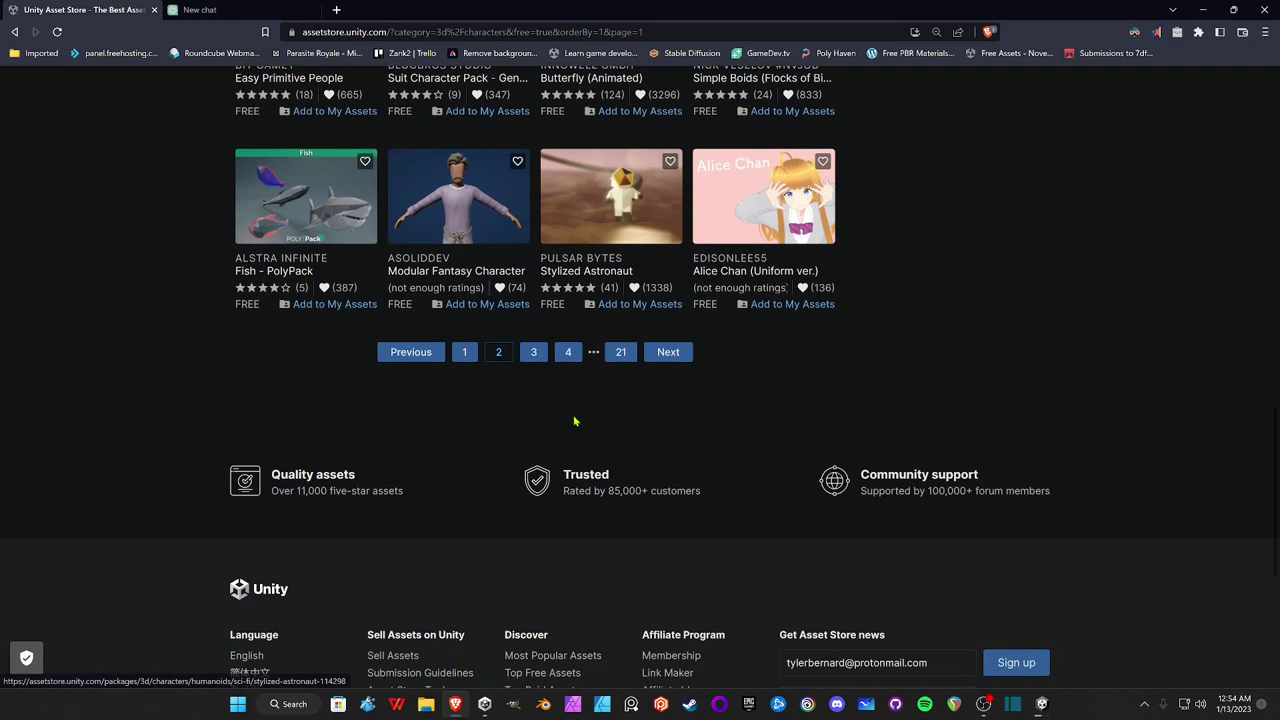
left_click(535, 353)
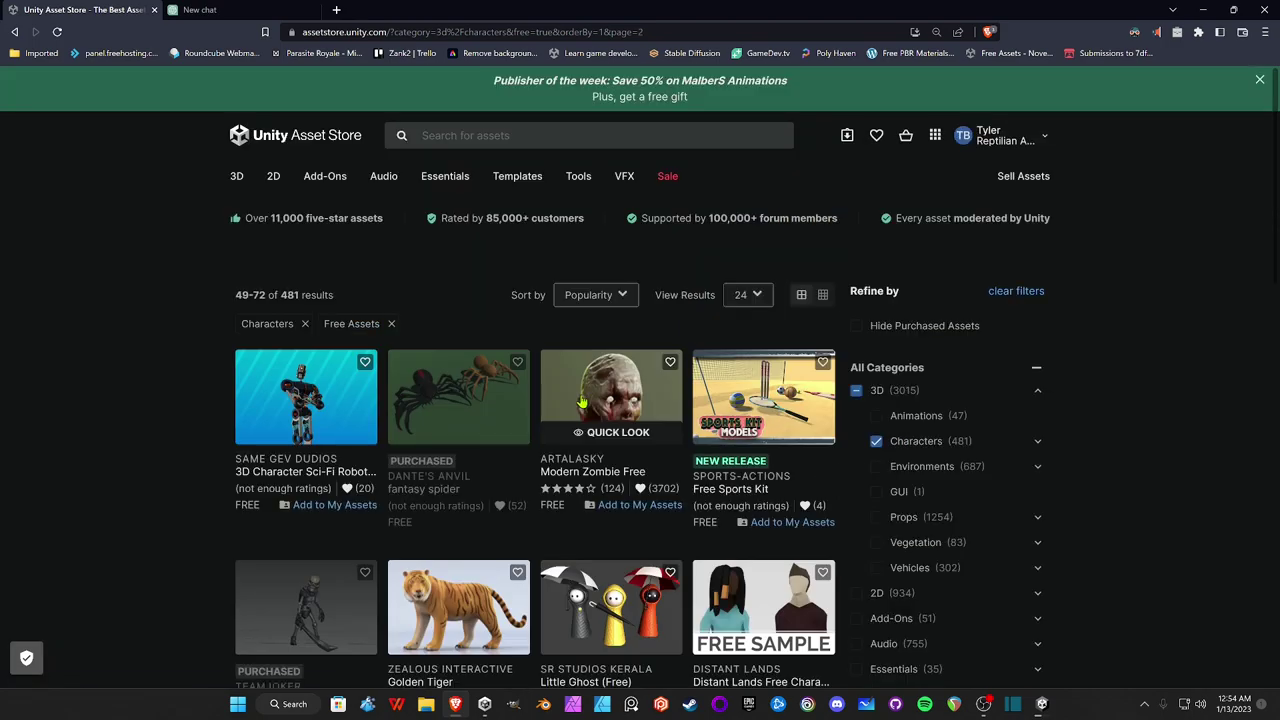
scroll(580, 400, "down", 9)
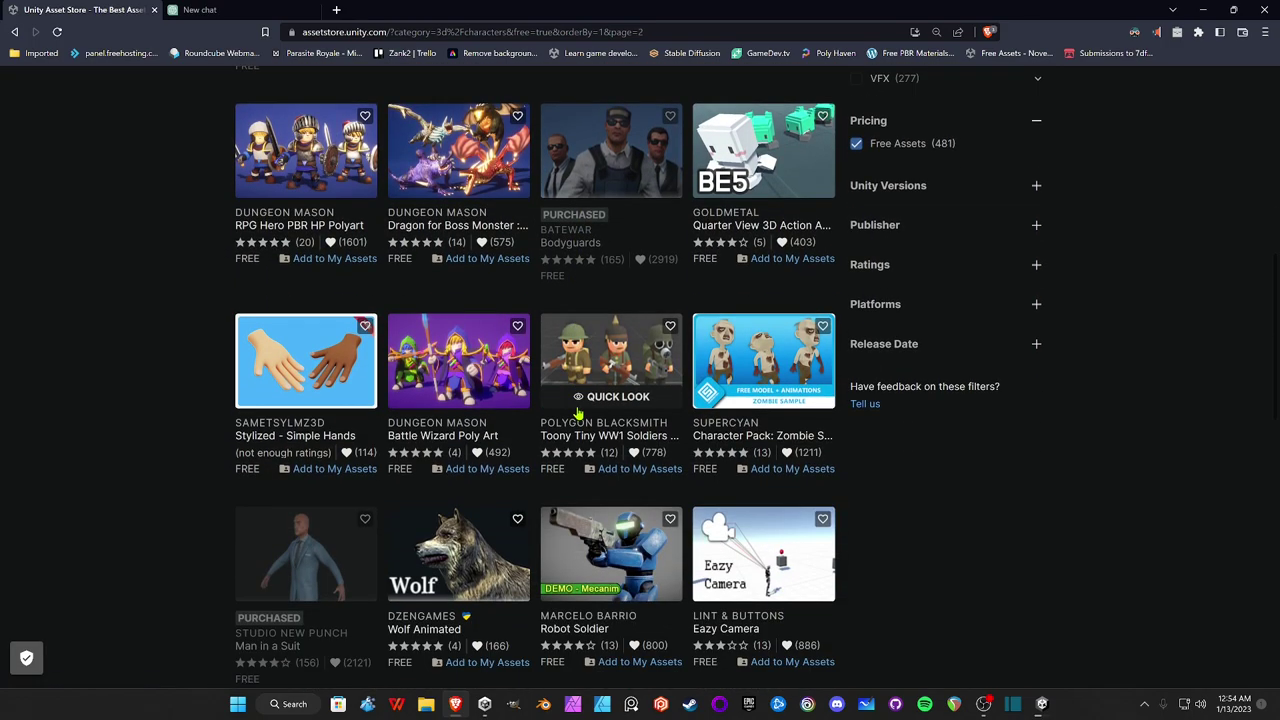
scroll(578, 413, "down", 2)
scroll(578, 413, "down", 2)
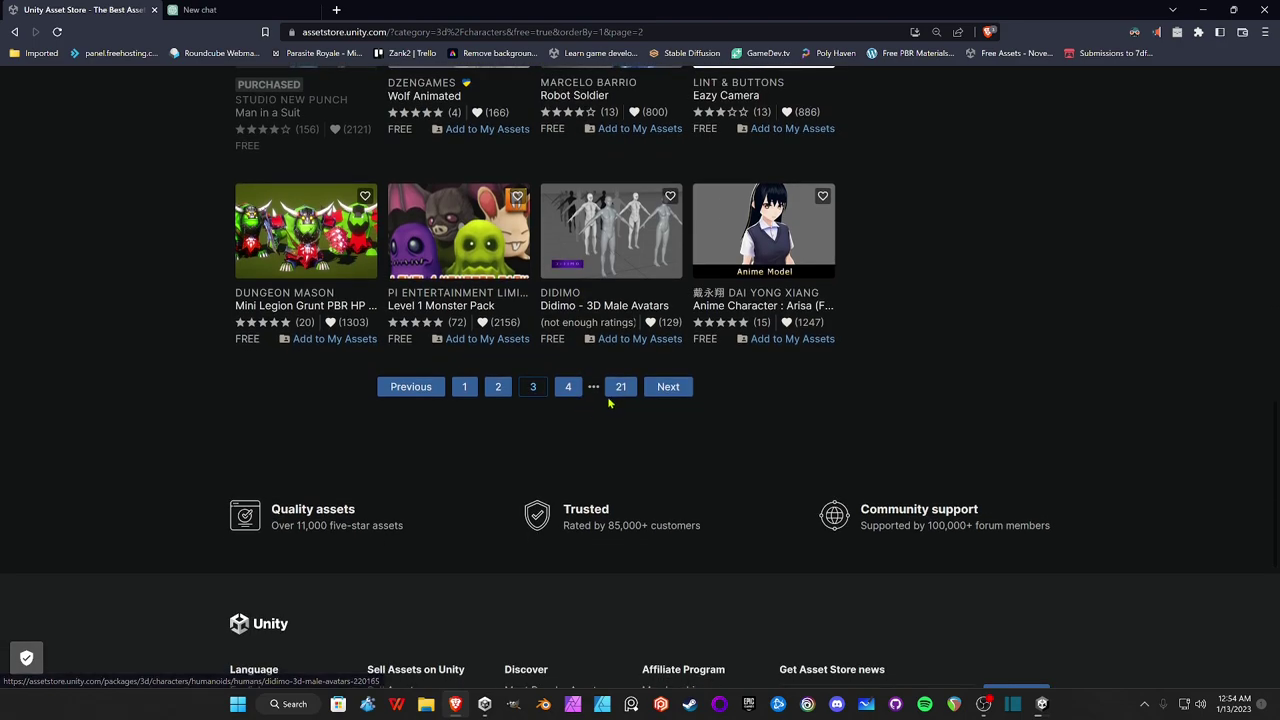
left_click(568, 386)
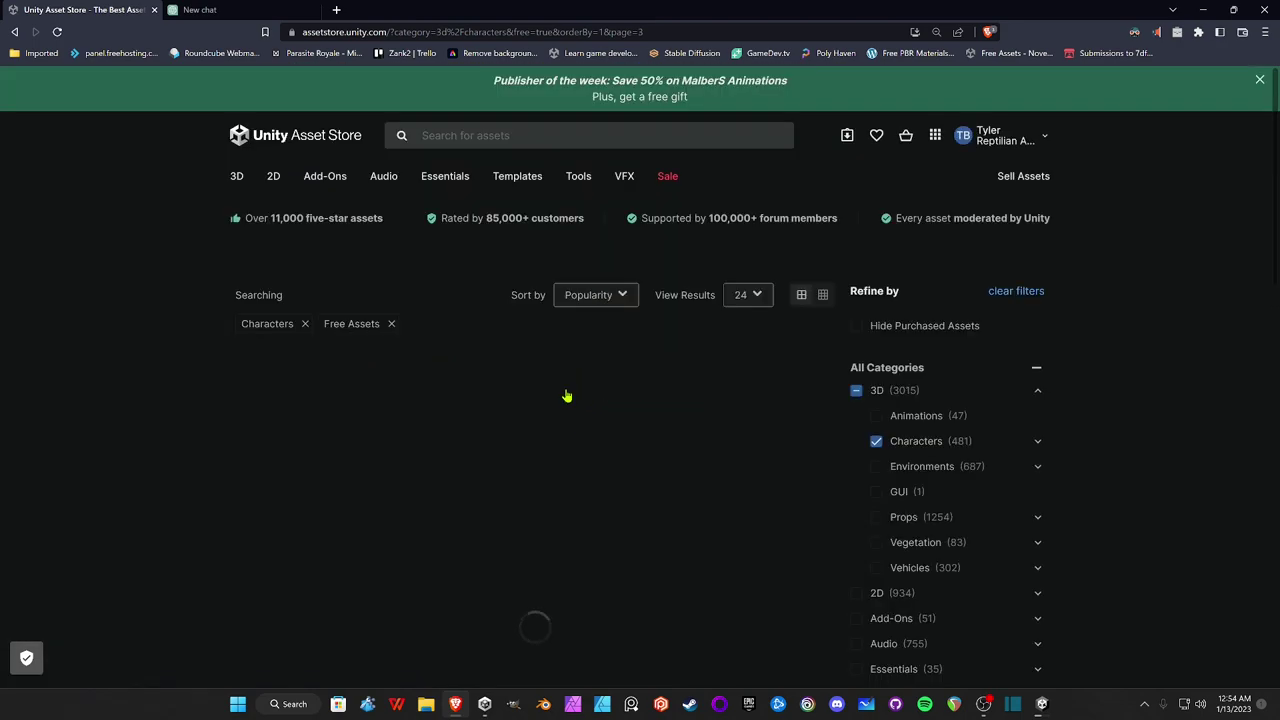
scroll(567, 395, "down", 5)
scroll(567, 395, "up", 1)
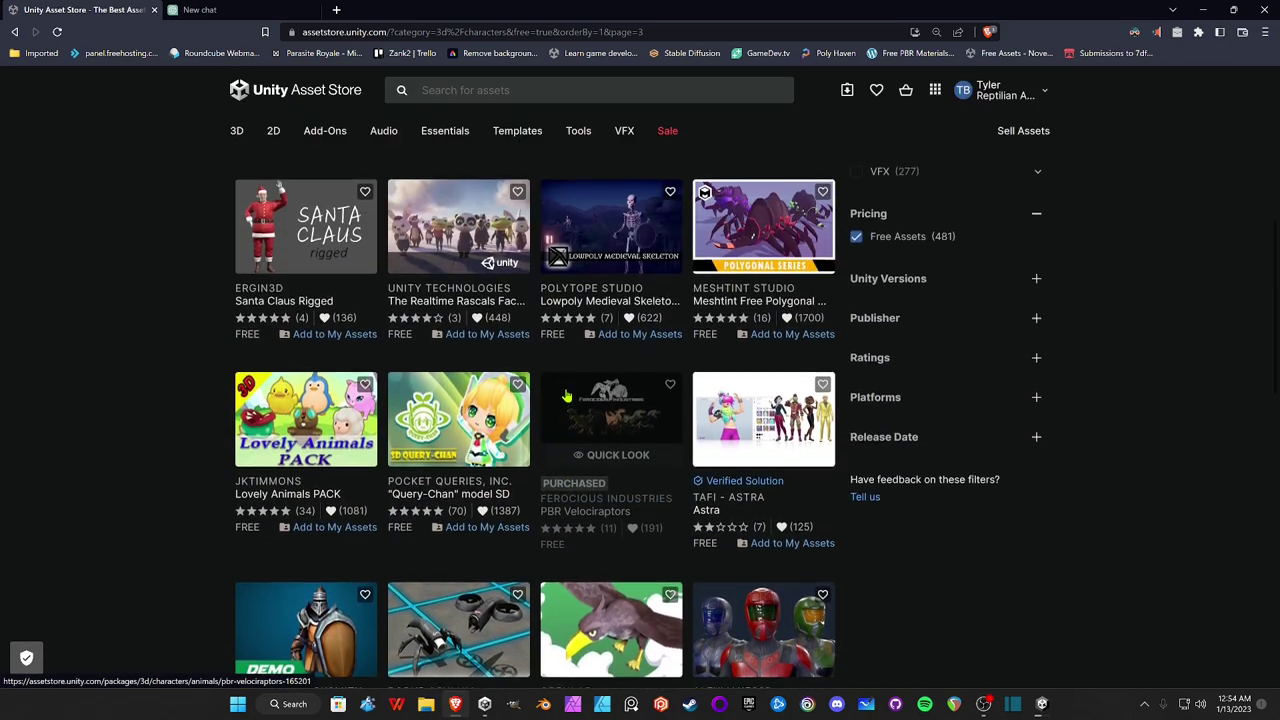
scroll(565, 397, "down", 4)
scroll(563, 400, "down", 3)
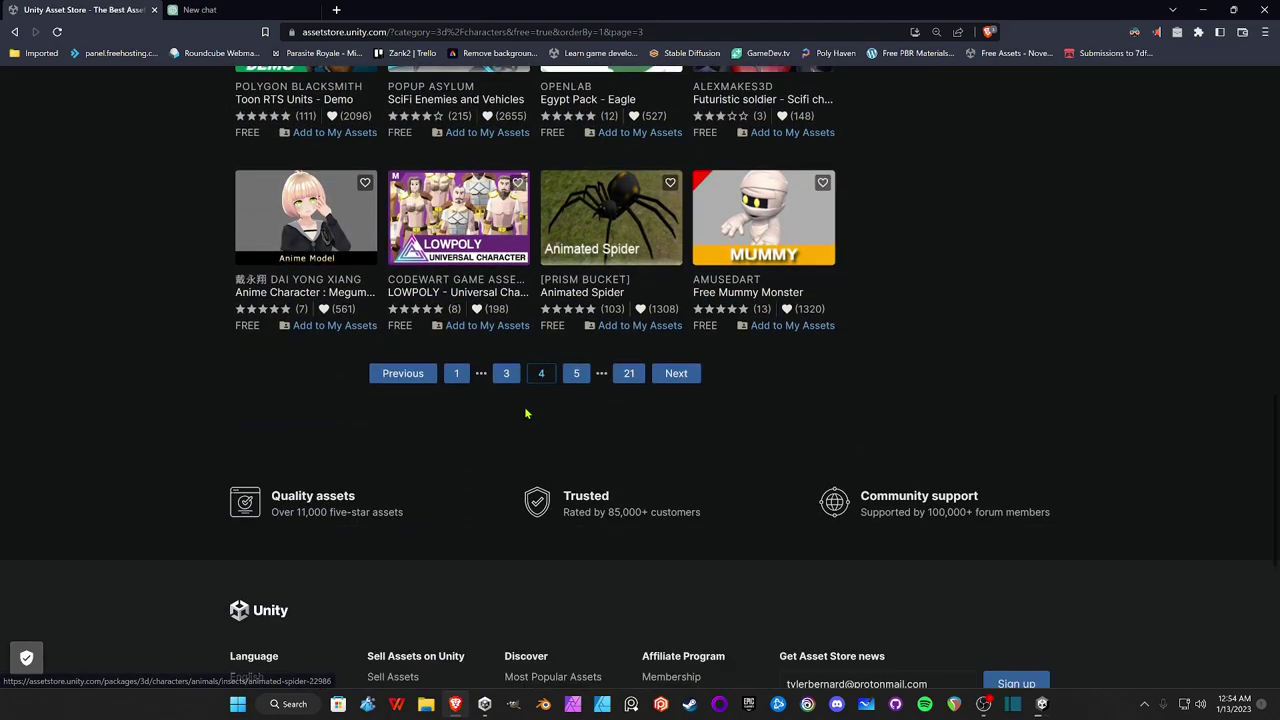
- Browse pages 5 and 6 of the free 3D character listings for a usable character model
left_click(574, 372)
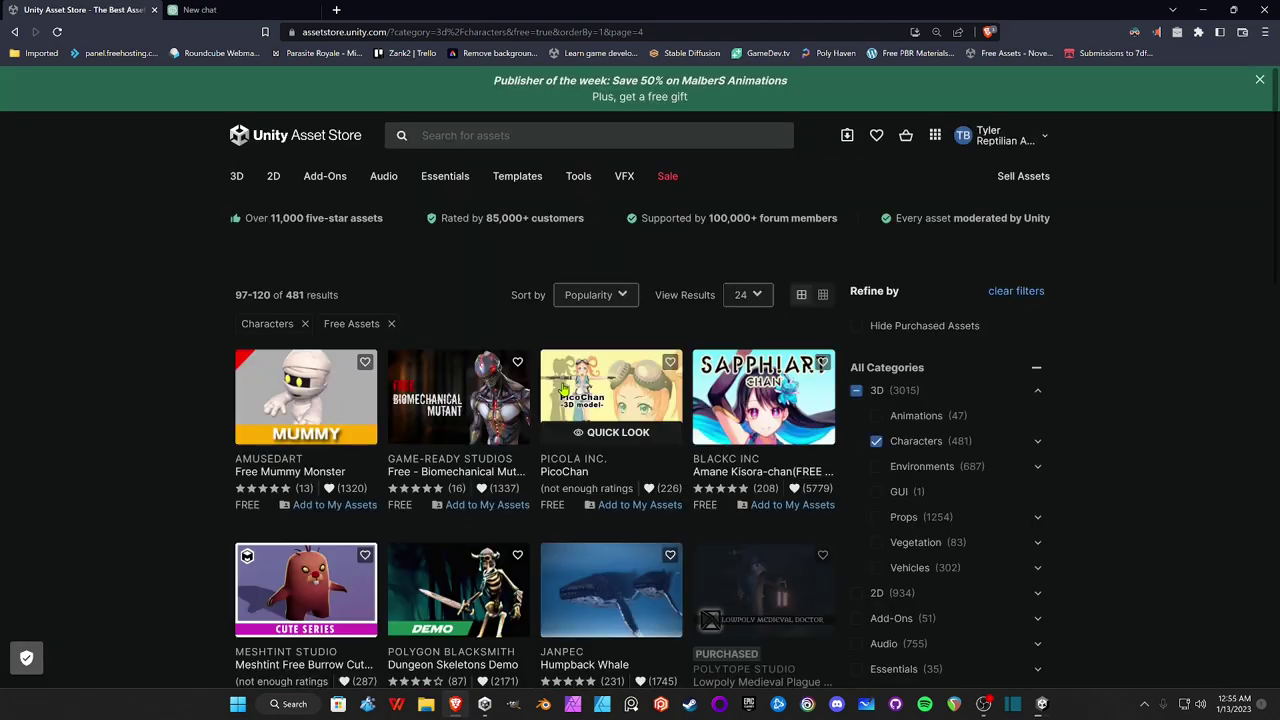
scroll(548, 404, "down", 5)
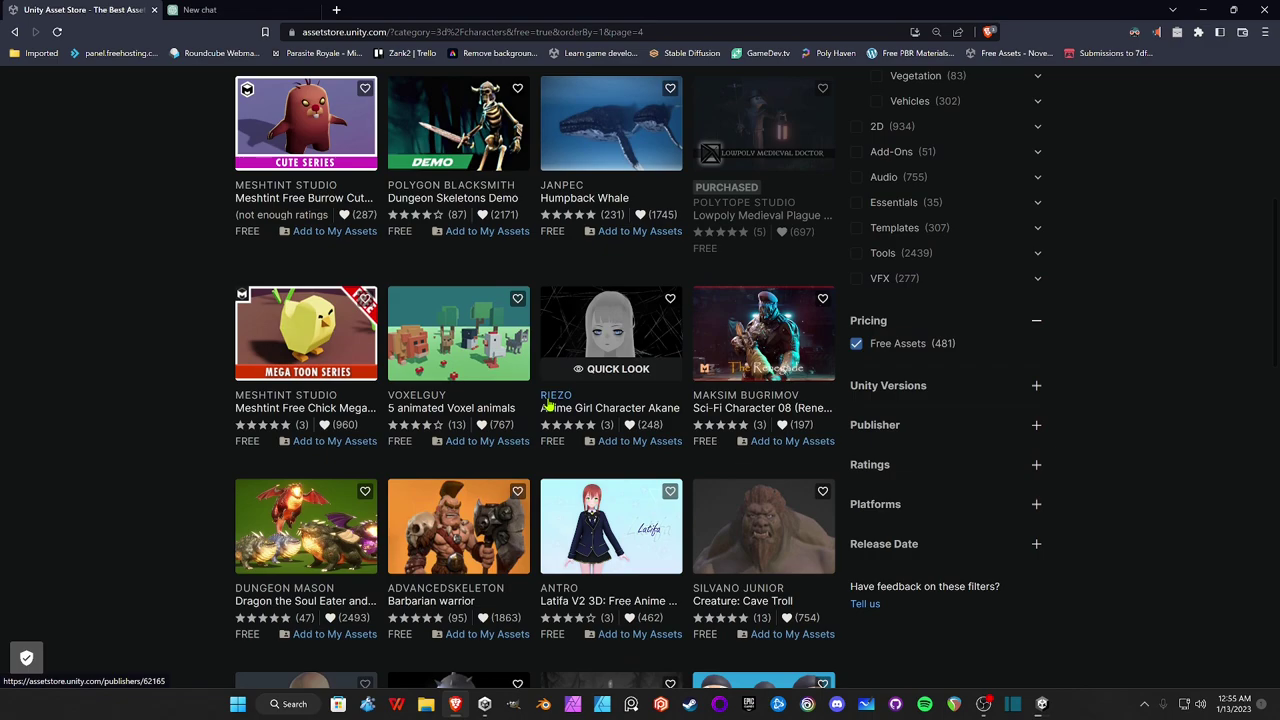
scroll(548, 404, "down", 6)
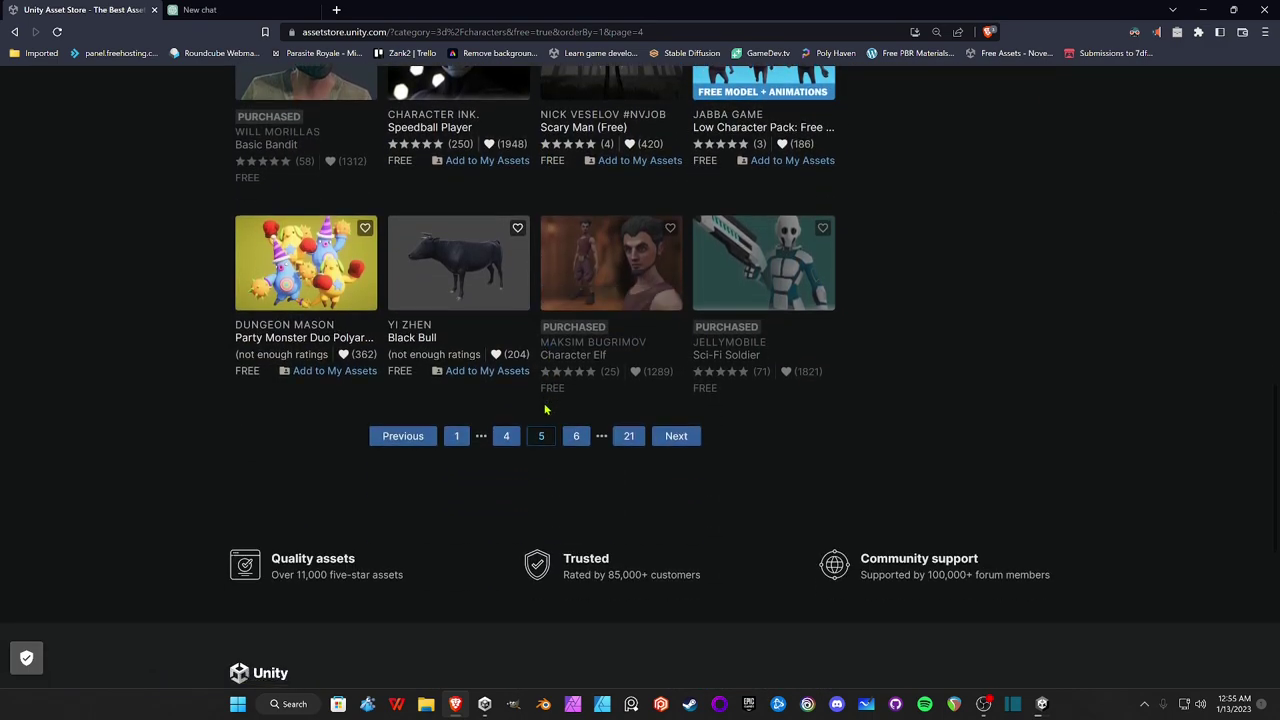
left_click(580, 436)
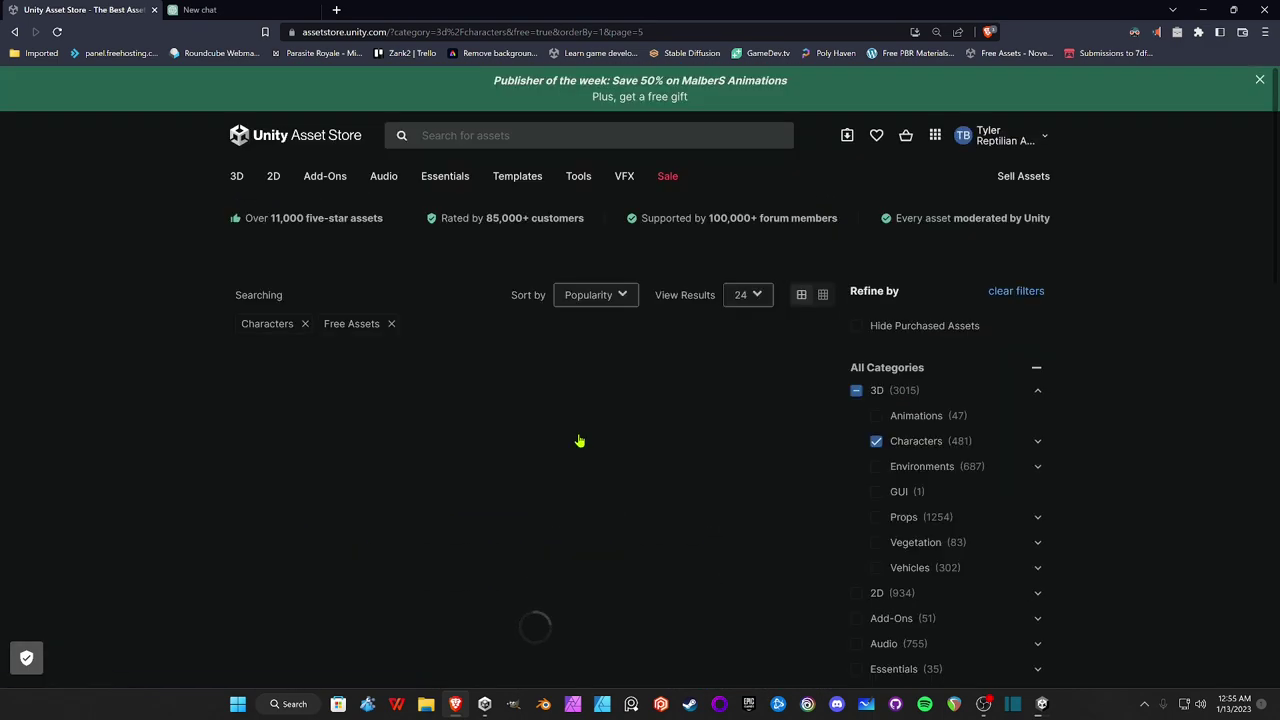
scroll(578, 440, "down", 8)
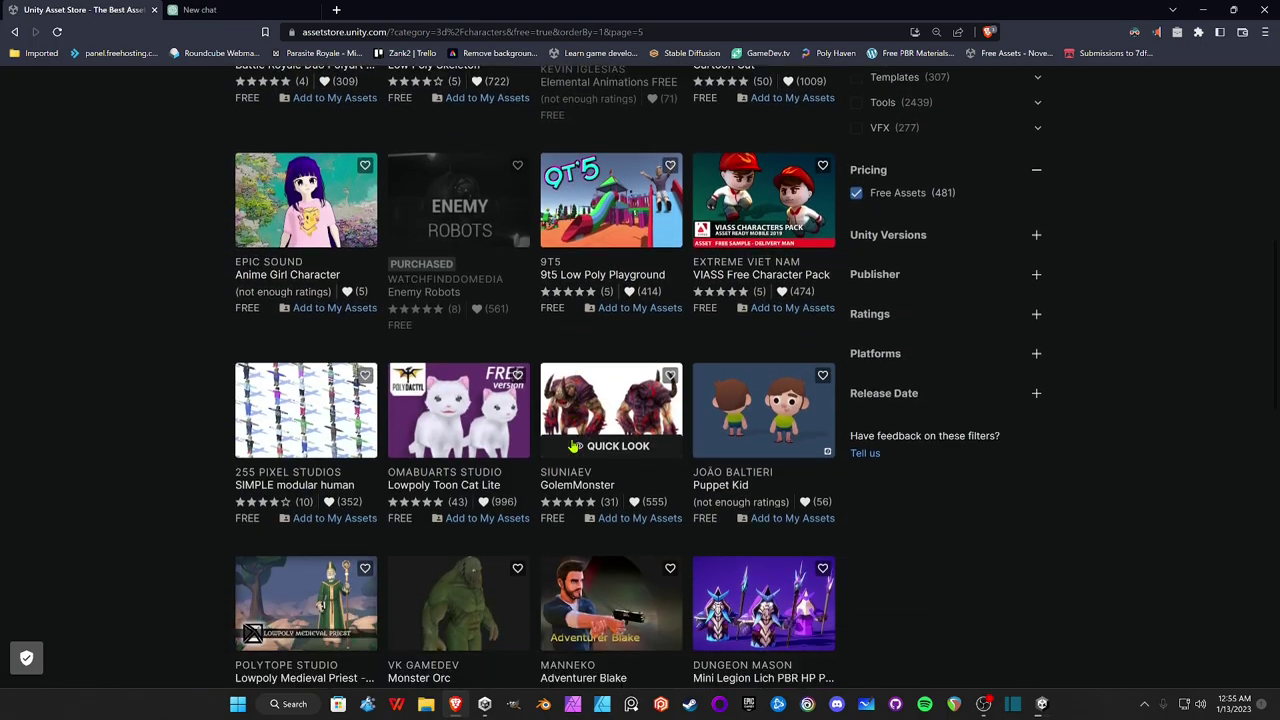
scroll(575, 447, "down", 2)
scroll(571, 443, "up", 10)
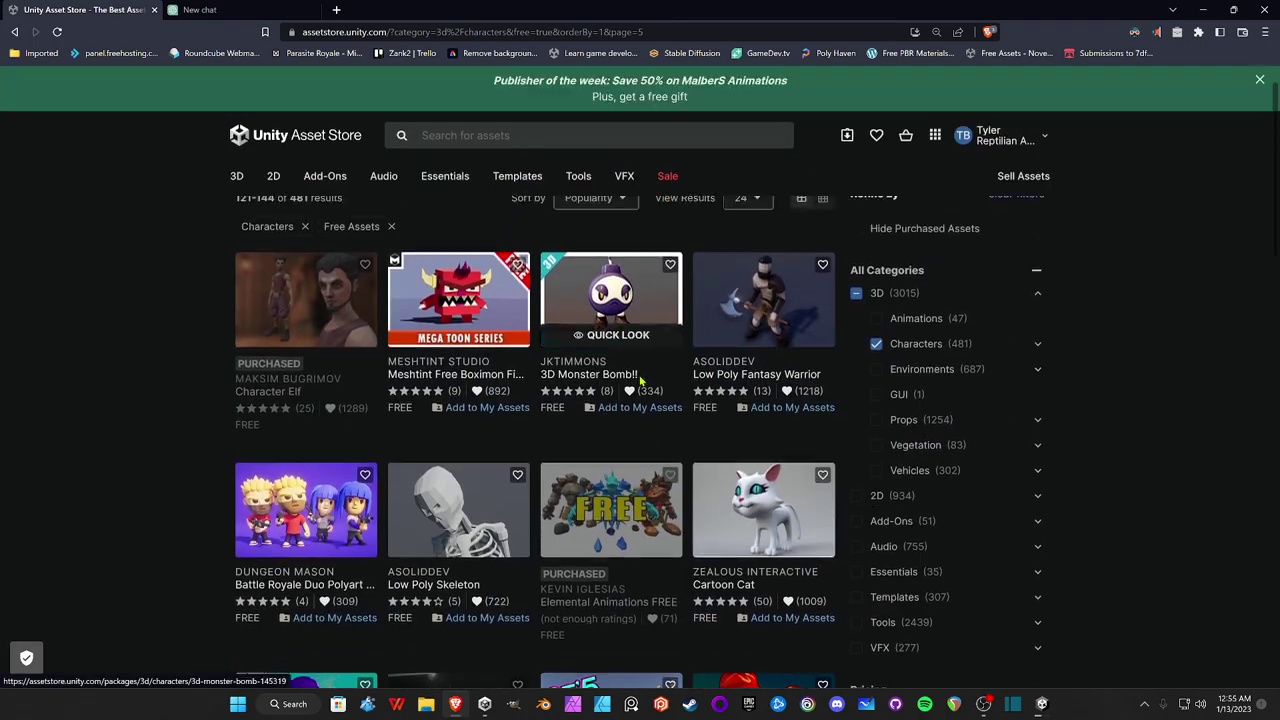
- Search the store for "plague doctor" and preview Polytope Studio's Lowpoly Medieval Plague Doctor package
left_click(521, 136)
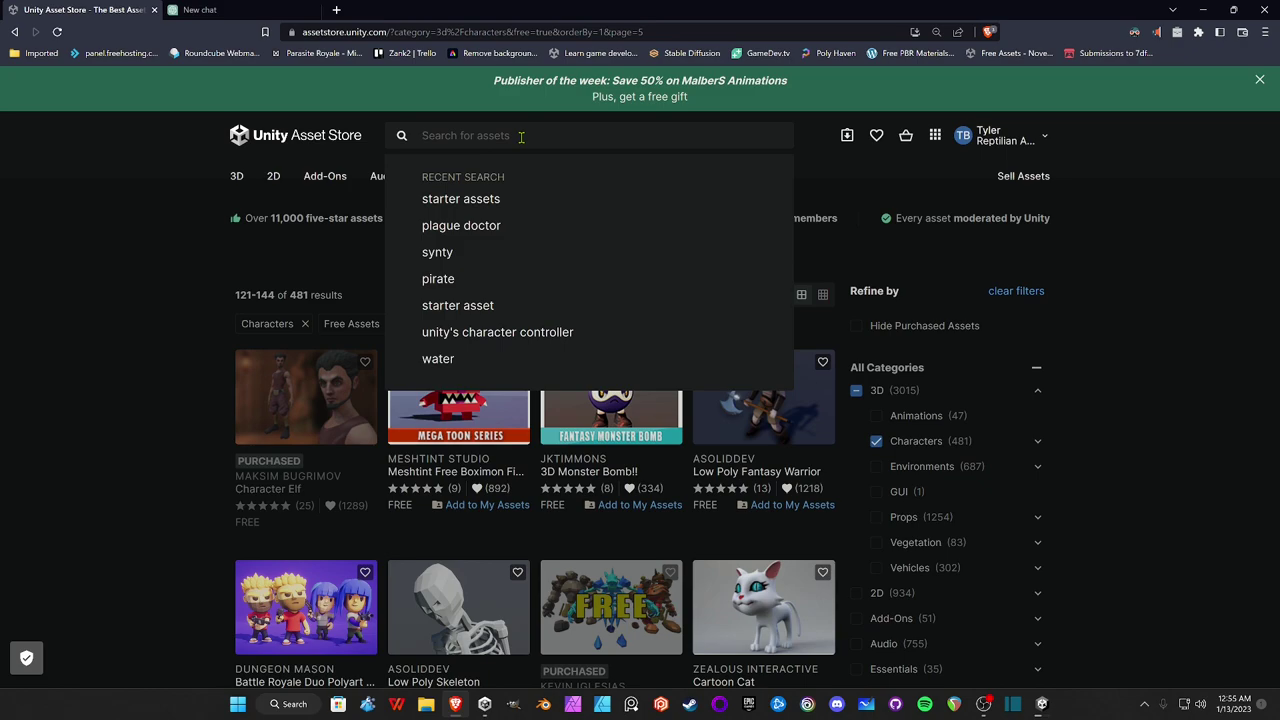
type("plague ")
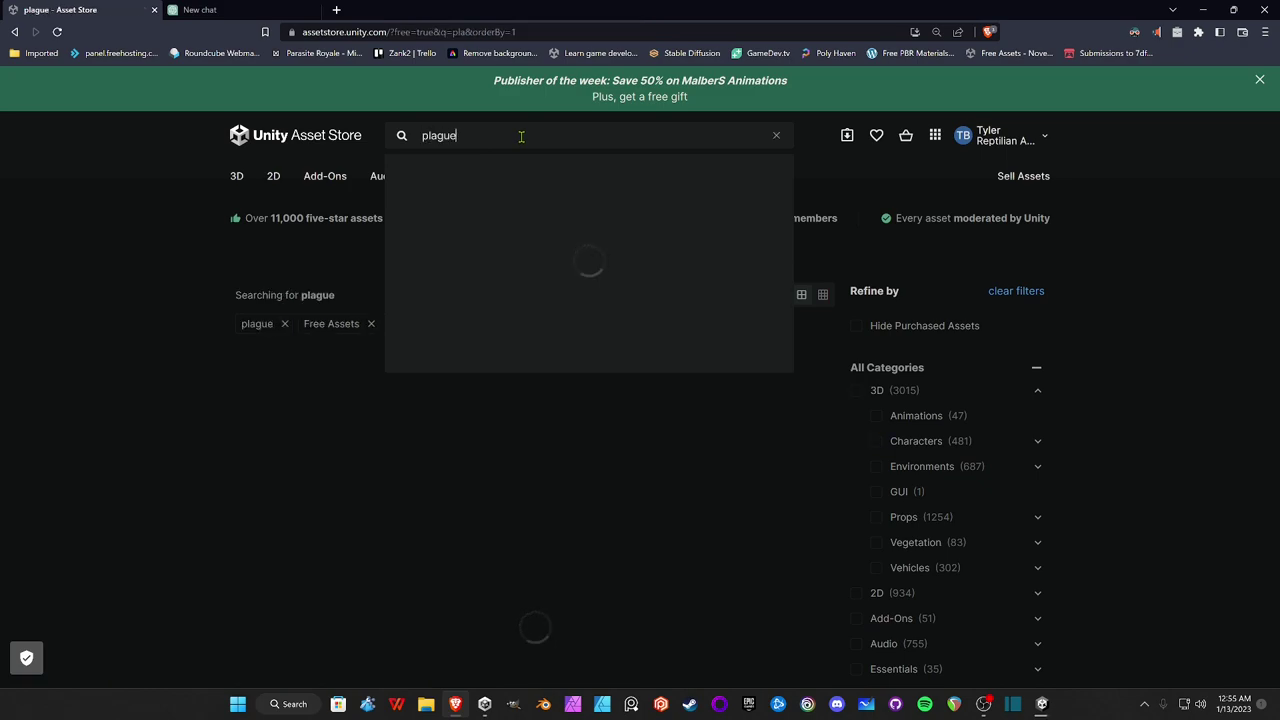
type("doctor")
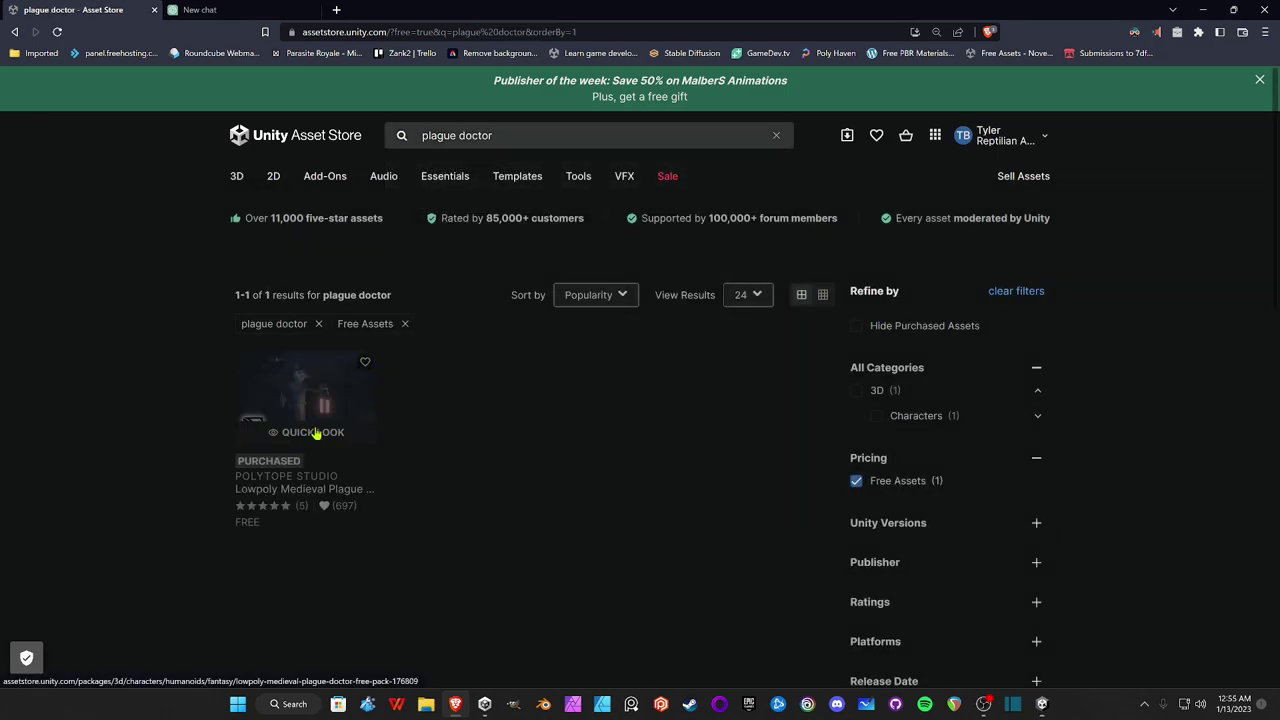
left_click(320, 436)
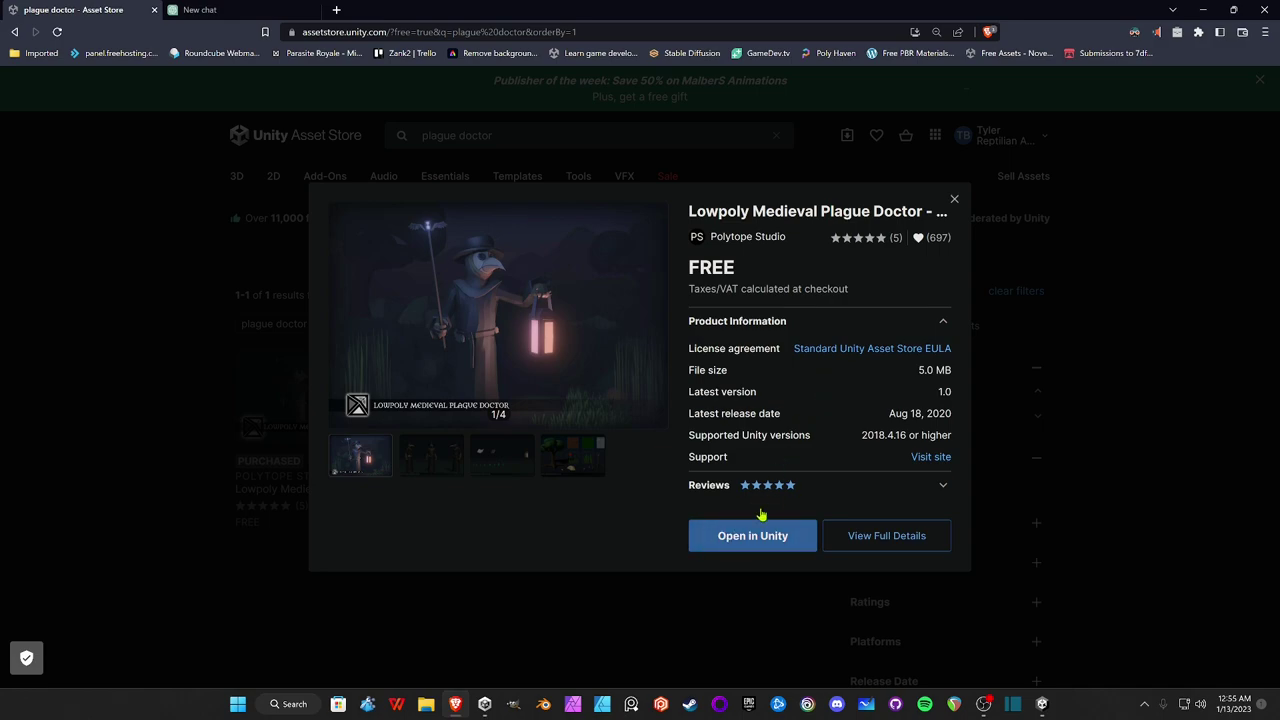
- Open the Lowpoly Medieval Plague Doctor package in Unity's Package Manager, with the editor window maximized
left_click(775, 541)
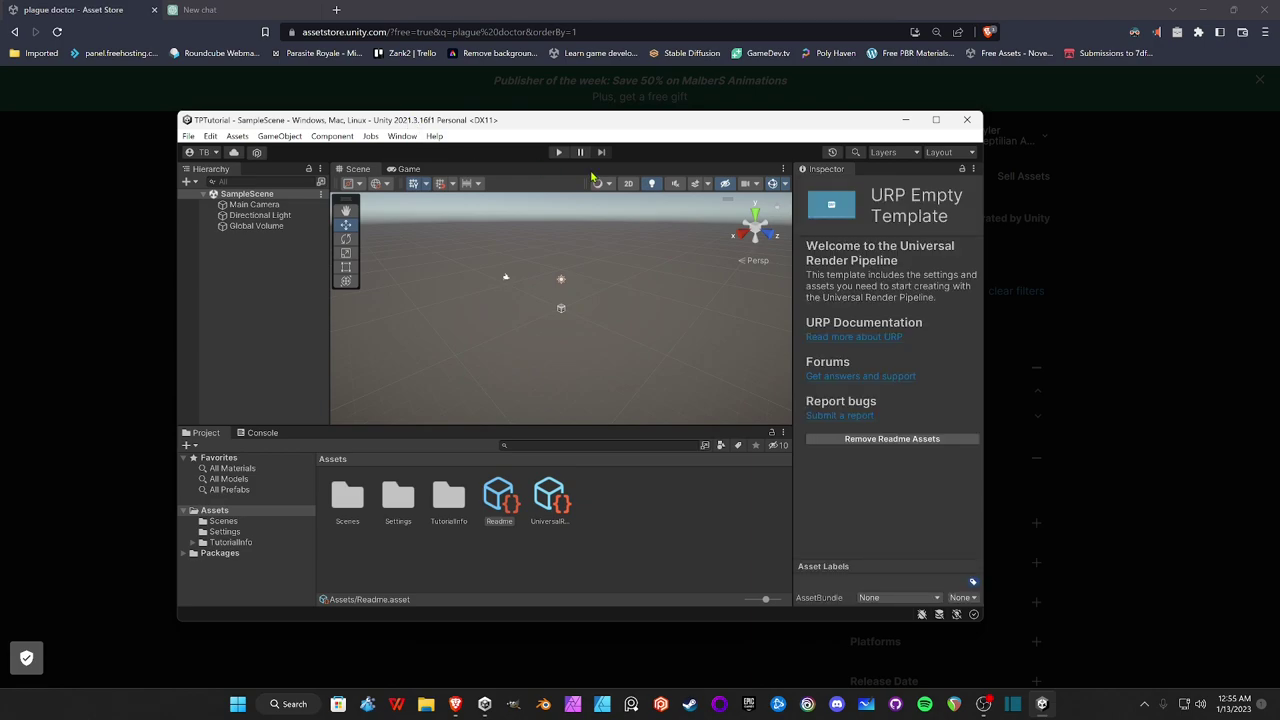
left_click(936, 120)
mouse_move(984, 706)
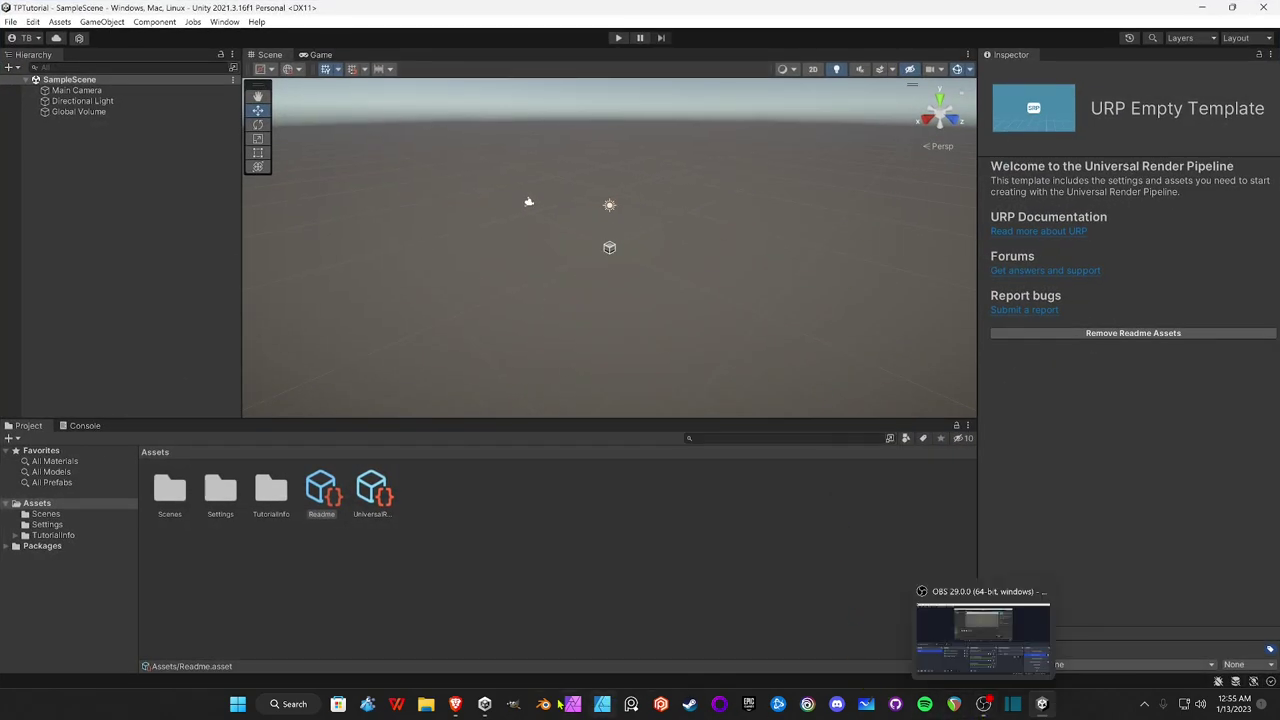
left_click(455, 705)
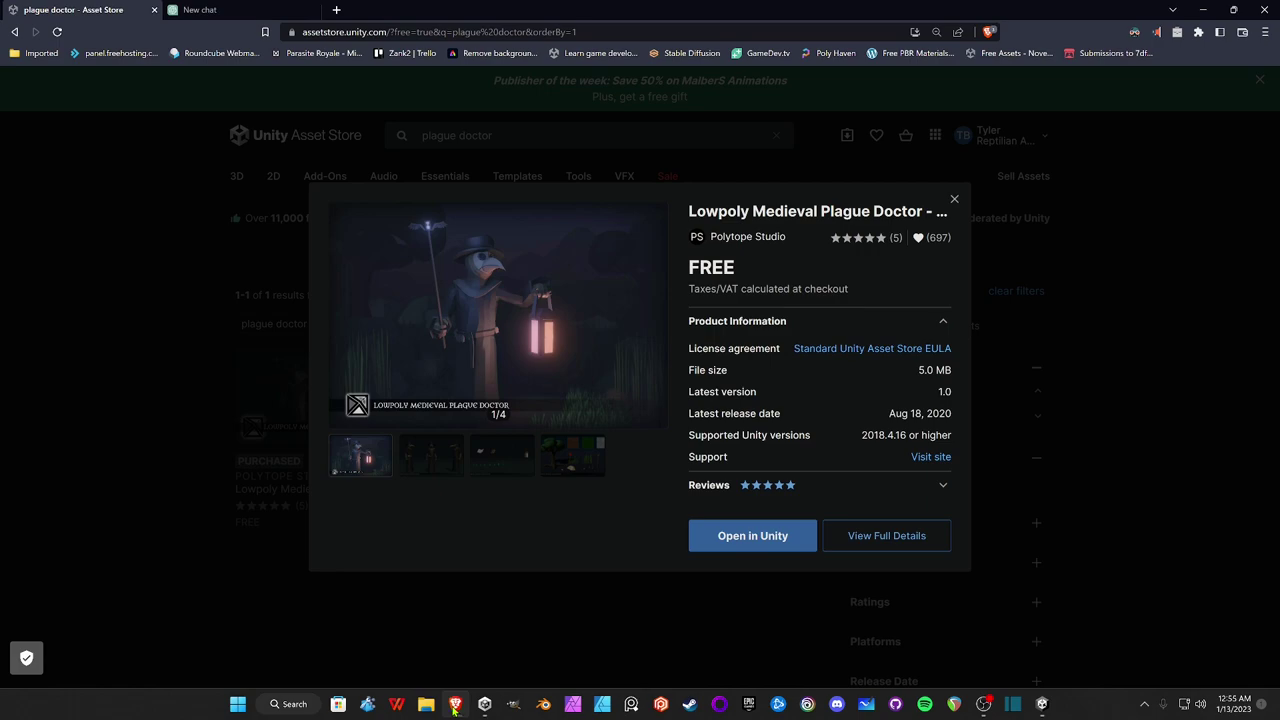
left_click(770, 546)
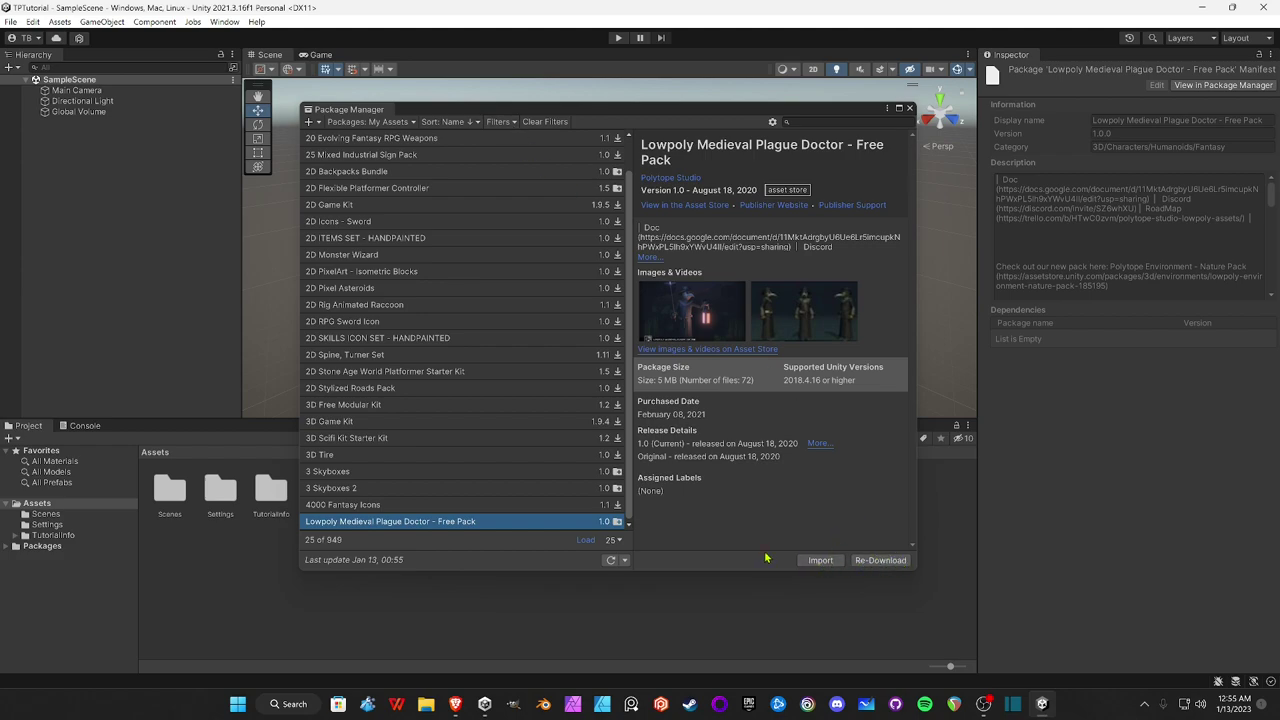
- Import all files of the Lowpoly Medieval Plague Doctor - Free Pack into the project and close the Package Manager
left_click(820, 561)
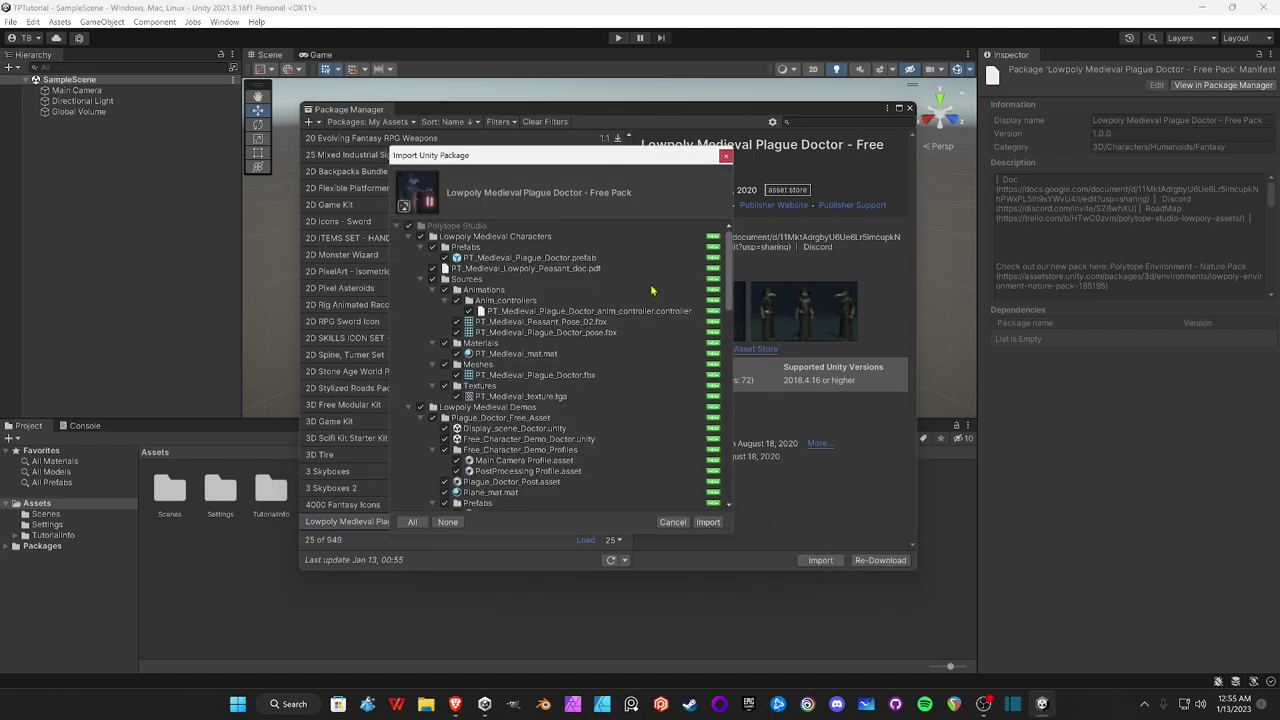
left_click(712, 523)
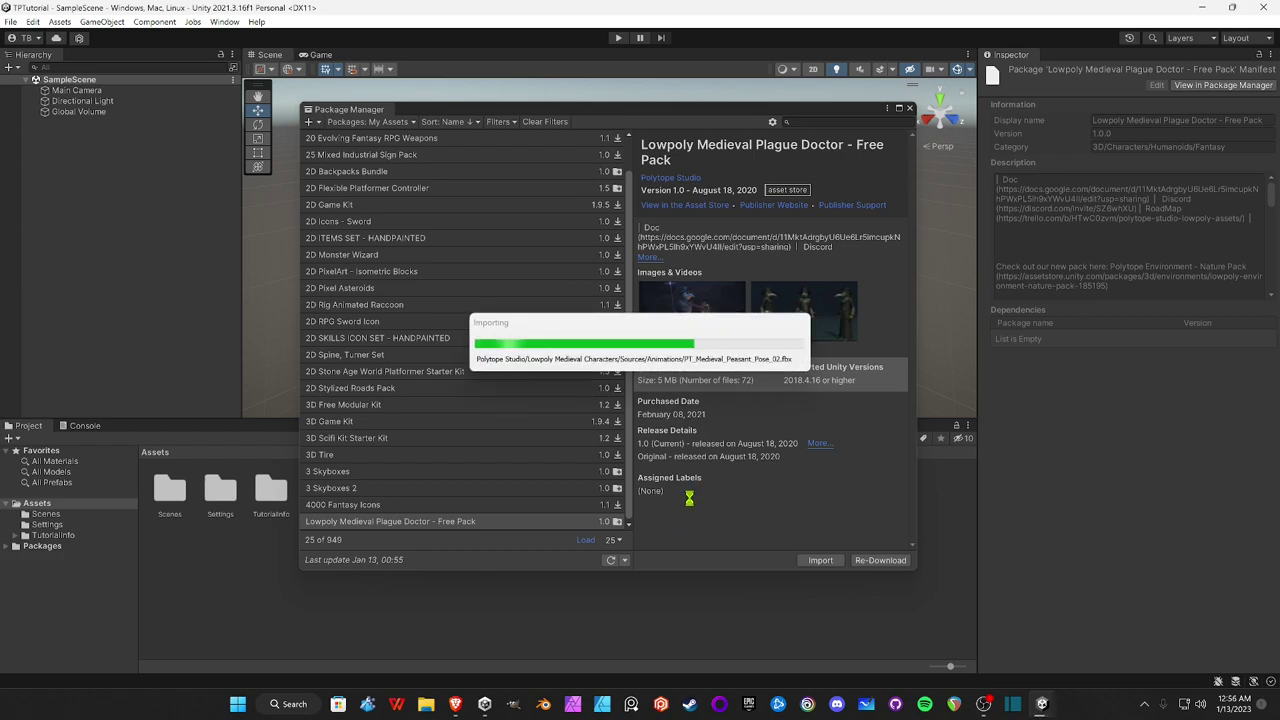
left_click(909, 108)
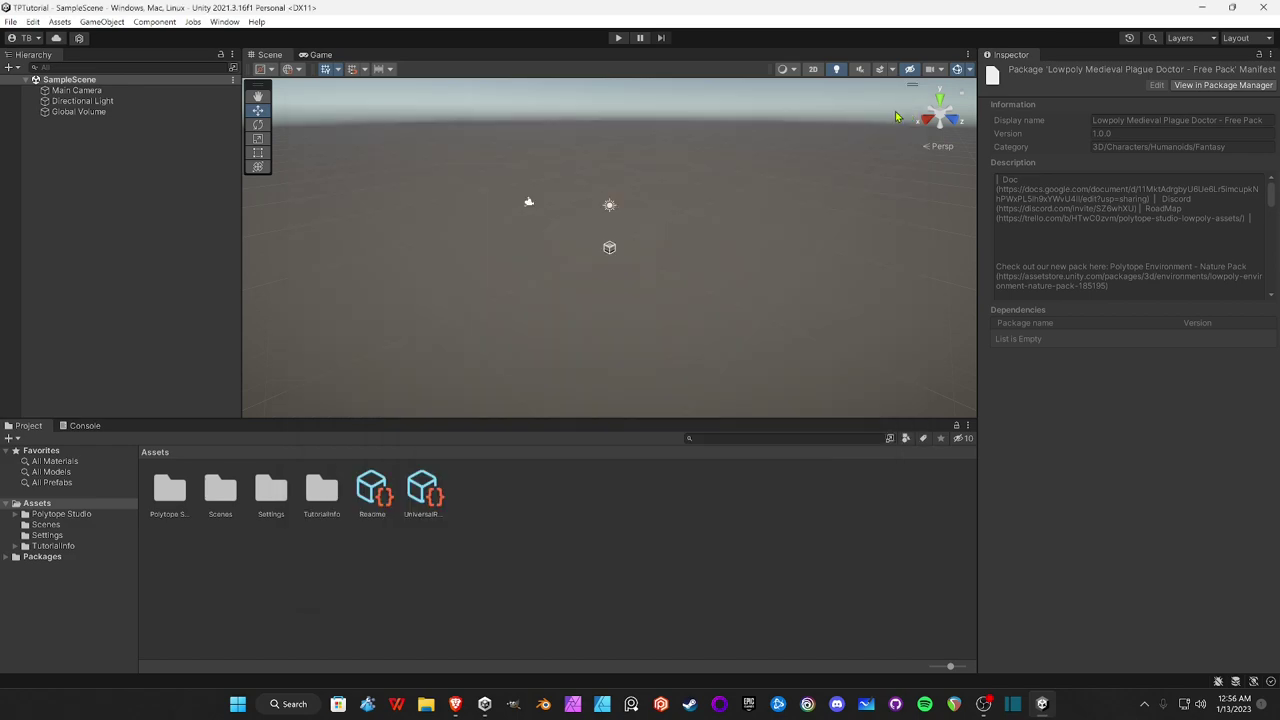
- Look through the Polytope Studio subfolders and open the Prefabs folder inside Lowpoly Medieval Characters
left_click(42, 514)
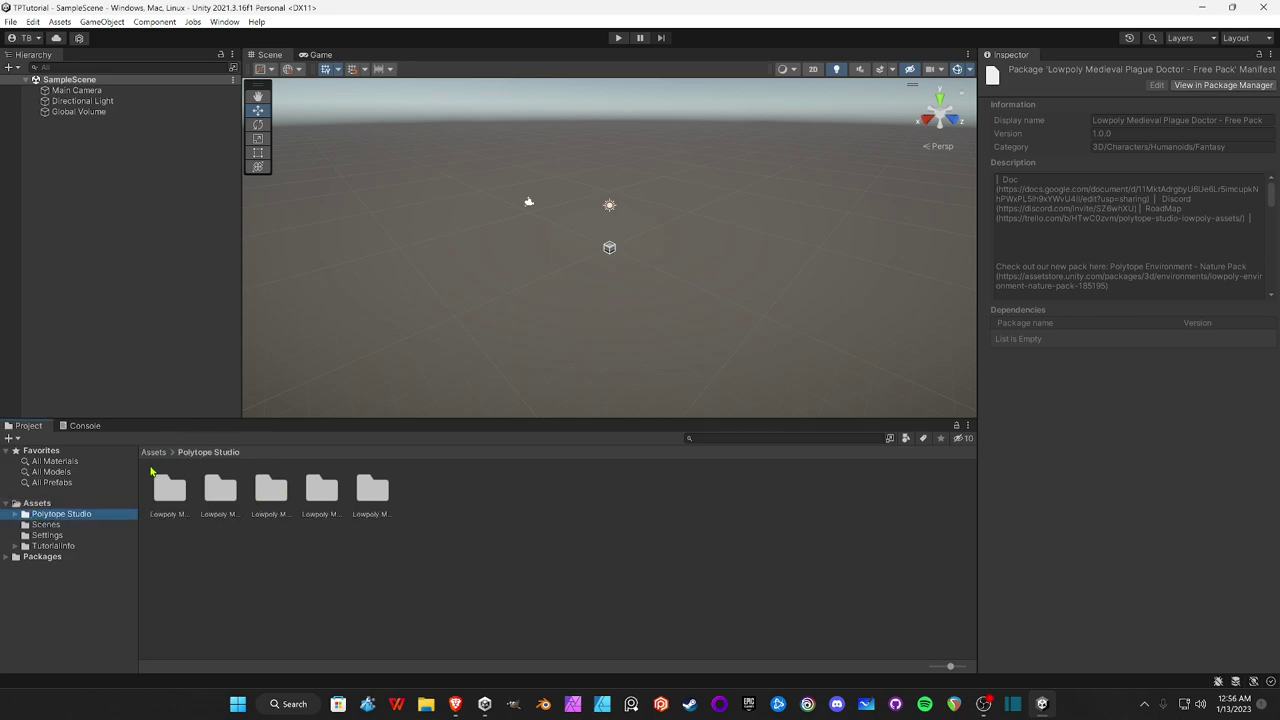
left_click(220, 490)
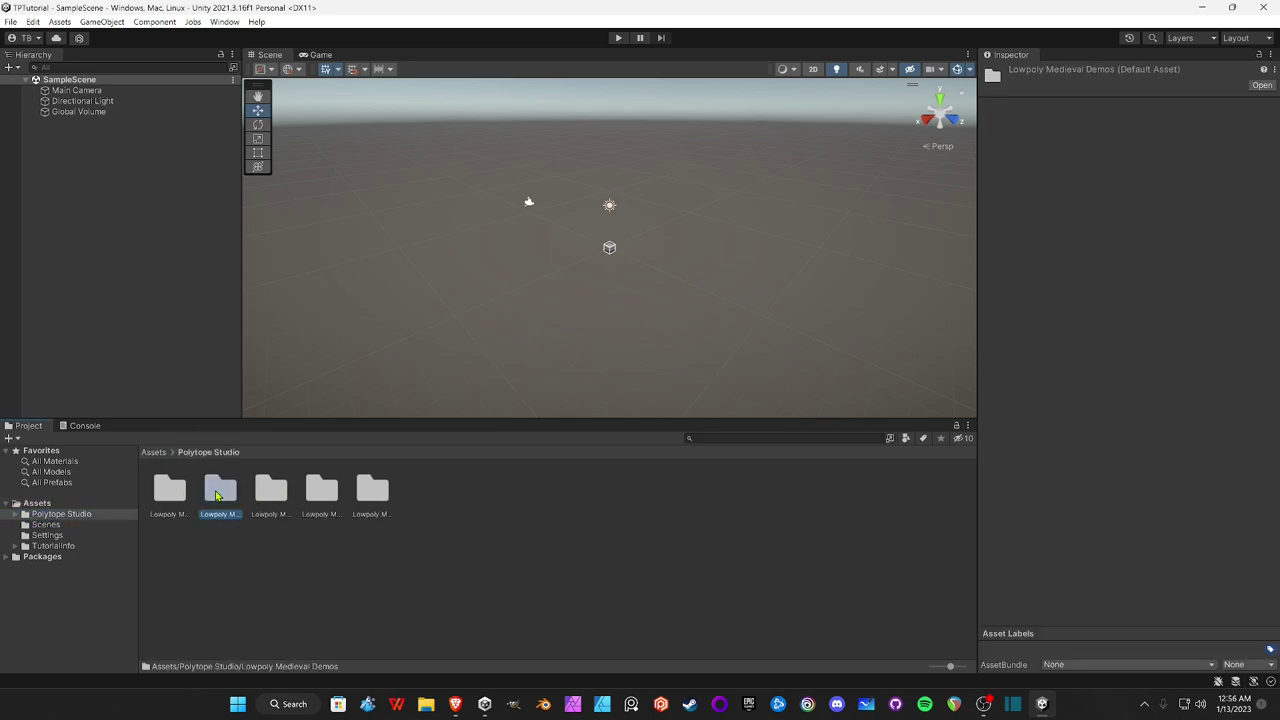
left_click(270, 488)
left_click(321, 488)
left_click(372, 488)
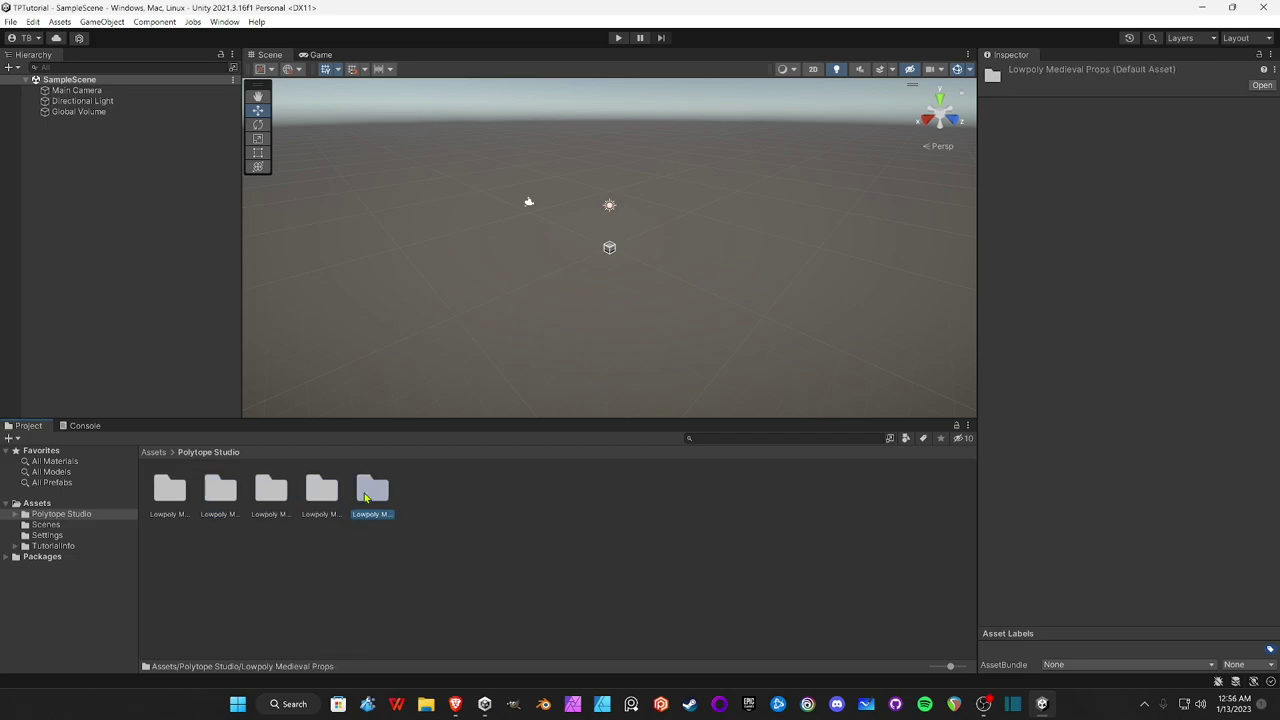
left_click(170, 488)
double_click(170, 488)
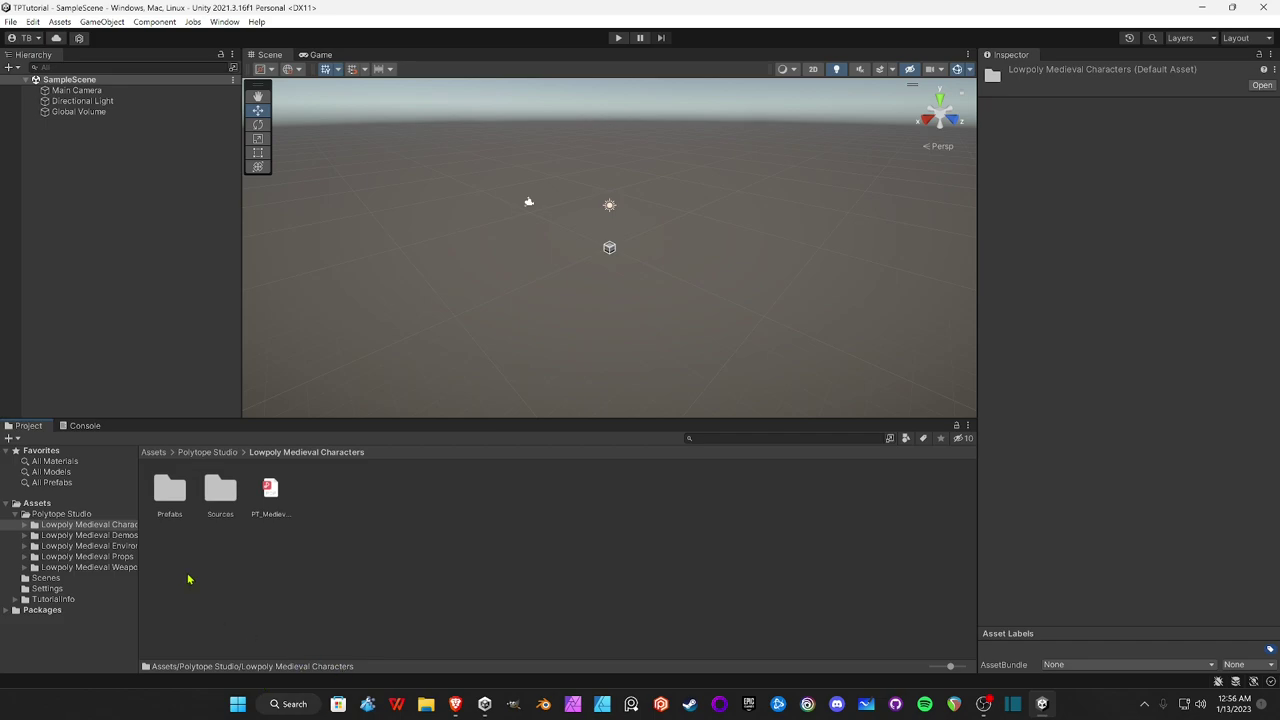
double_click(168, 490)
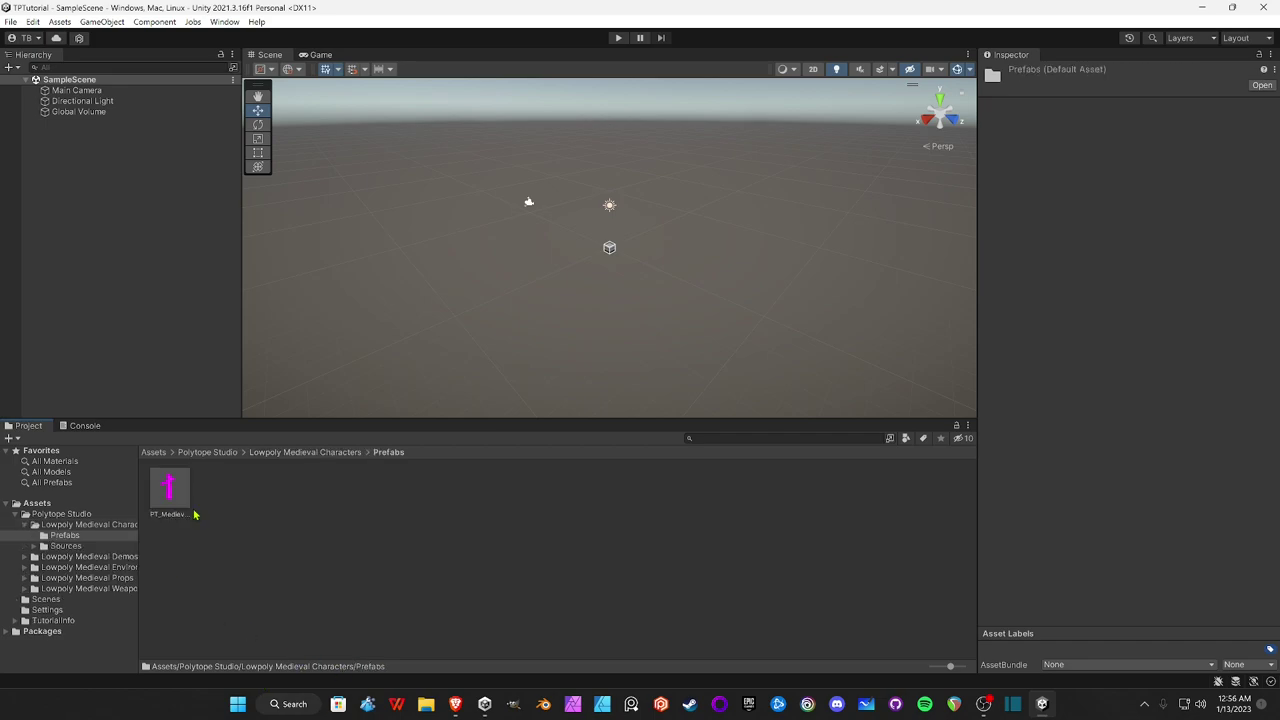
- Select the PT_Medieval_Plague_Doctor prefab, then enlarge and rotate its model preview to inspect the materials
left_click(180, 503)
left_click_drag(1105, 560, 1105, 406)
left_click_drag(1140, 486, 1047, 510)
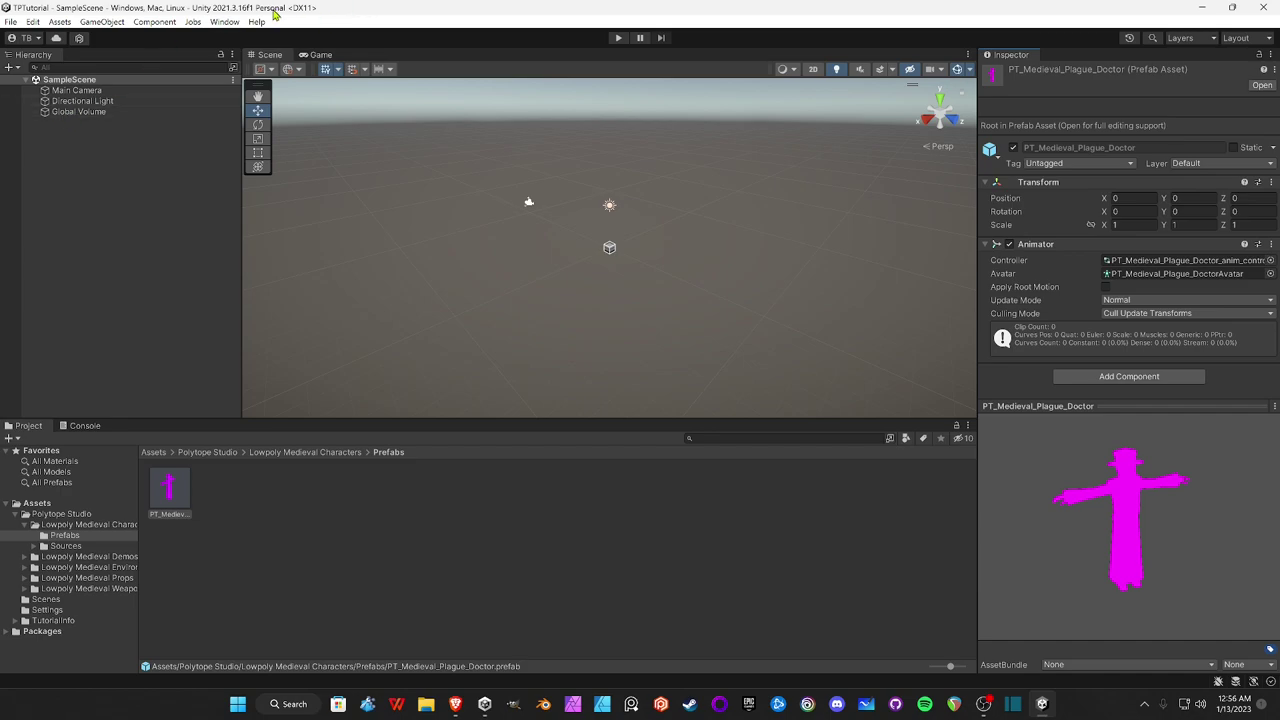
- Open the Render Pipeline Converter and set the conversion type to Built-in to URP
left_click(228, 22)
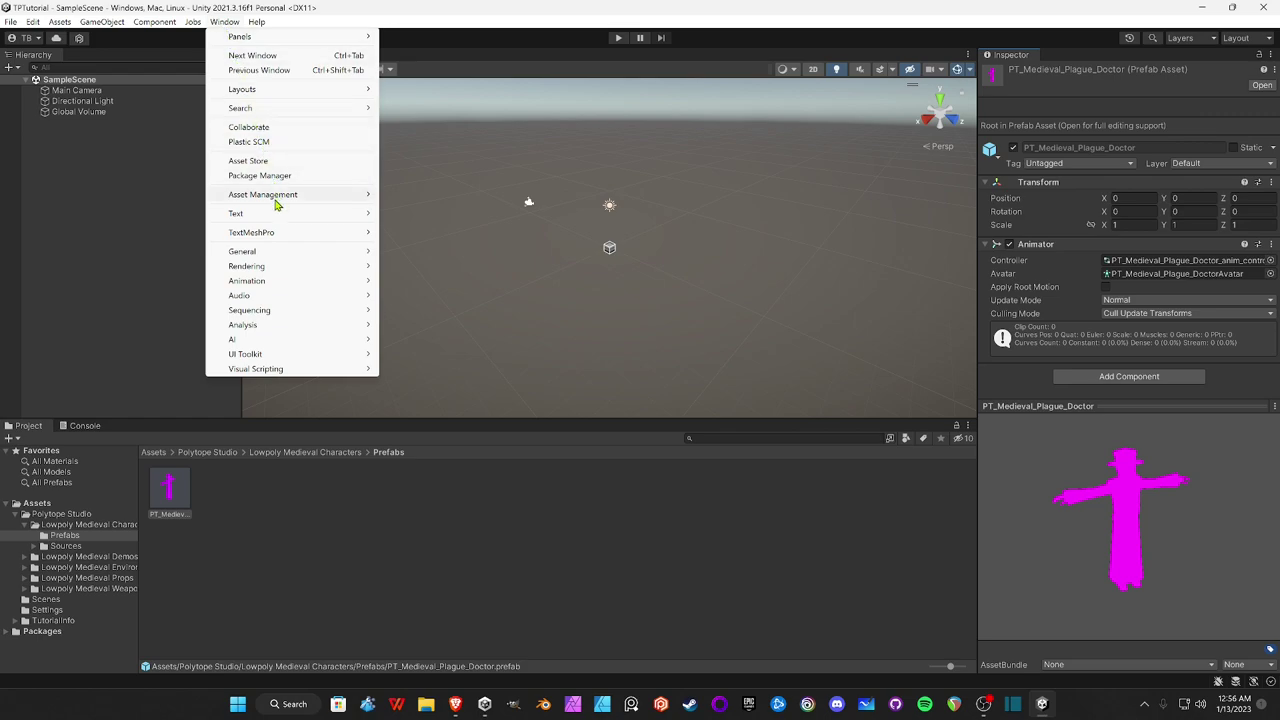
mouse_move(272, 266)
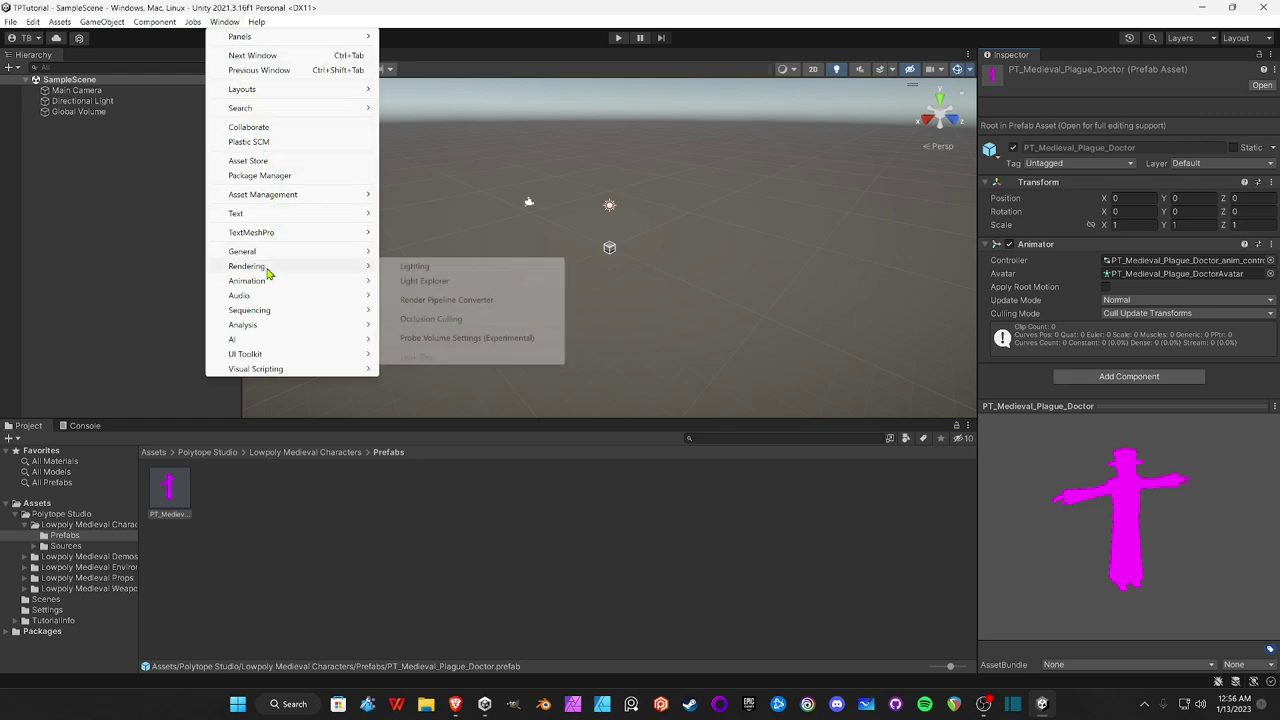
left_click(446, 300)
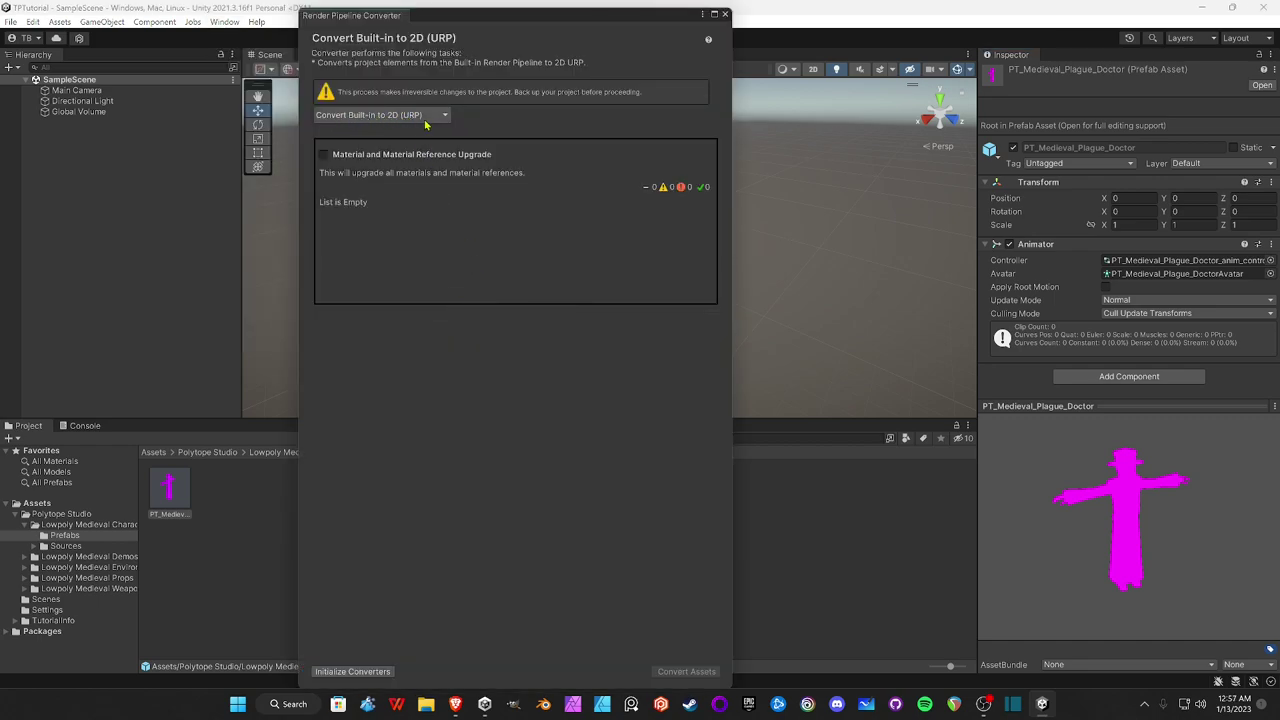
left_click(425, 118)
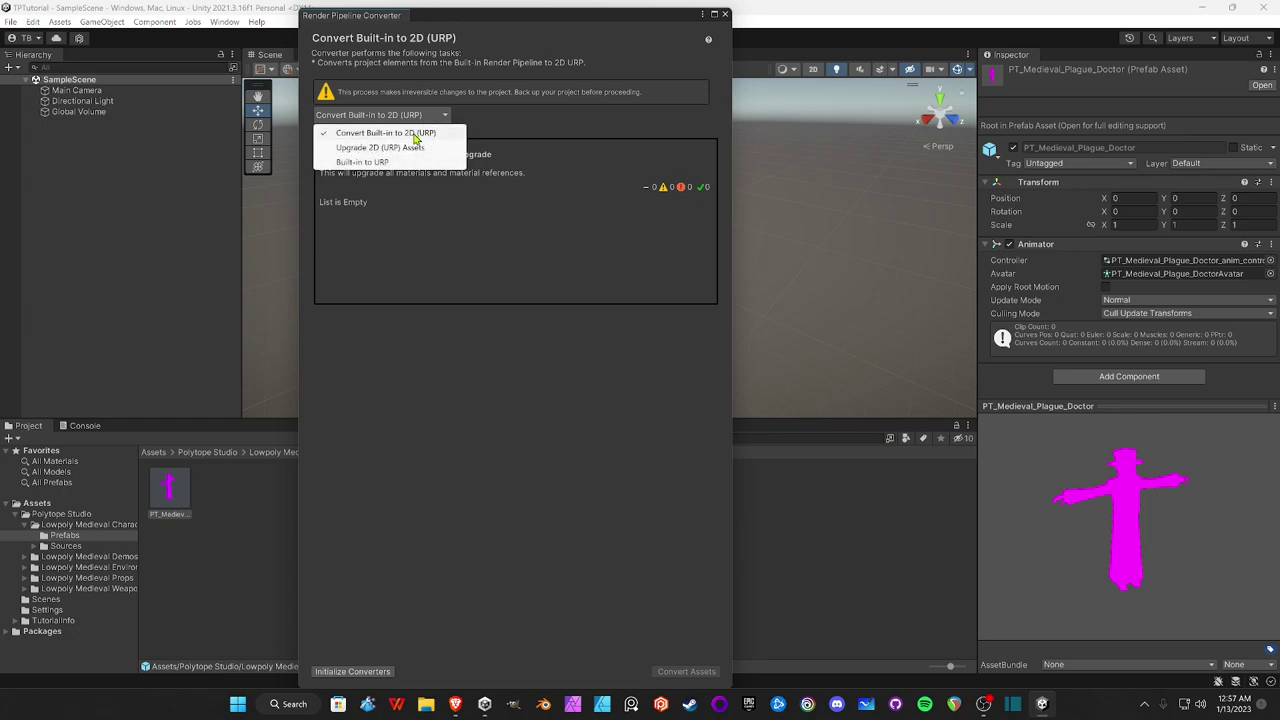
left_click(387, 162)
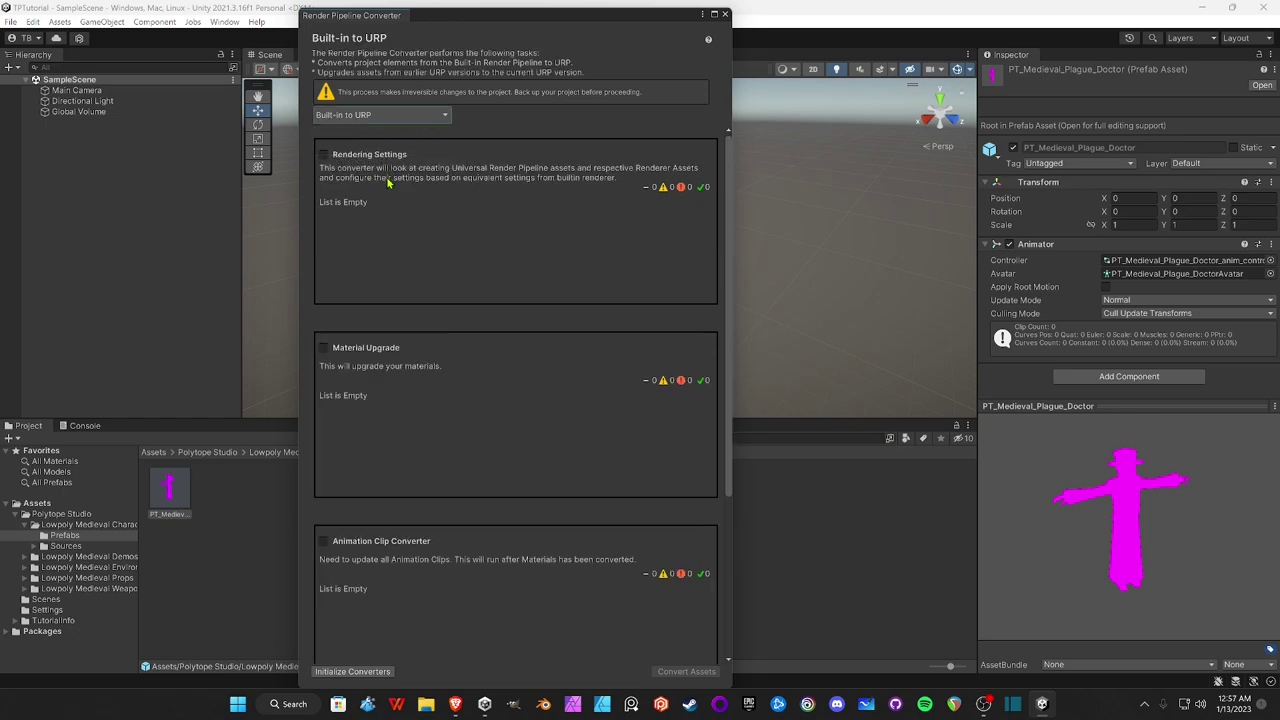
- Enable the Rendering Settings, Material Upgrade, Animation Clip Converter and Readonly Material Converter options
left_click(323, 155)
scroll(330, 365, "down", 3)
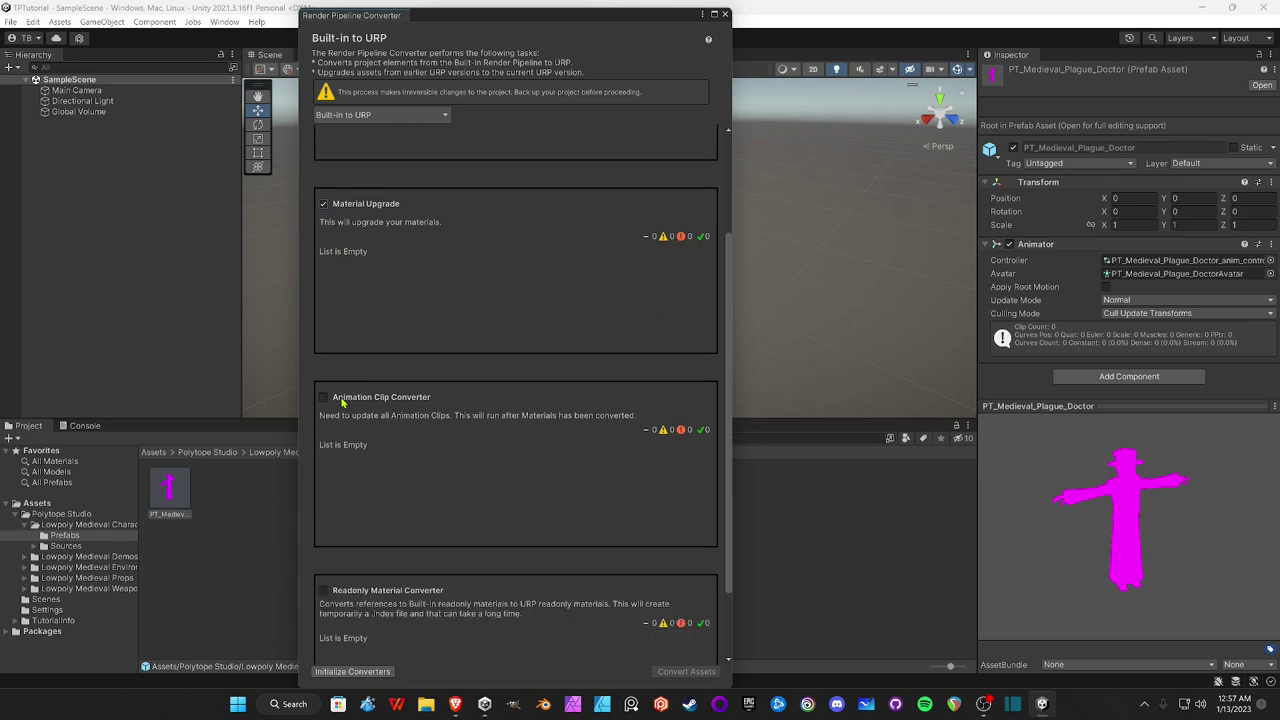
left_click(322, 397)
left_click(323, 590)
scroll(443, 575, "down", 2)
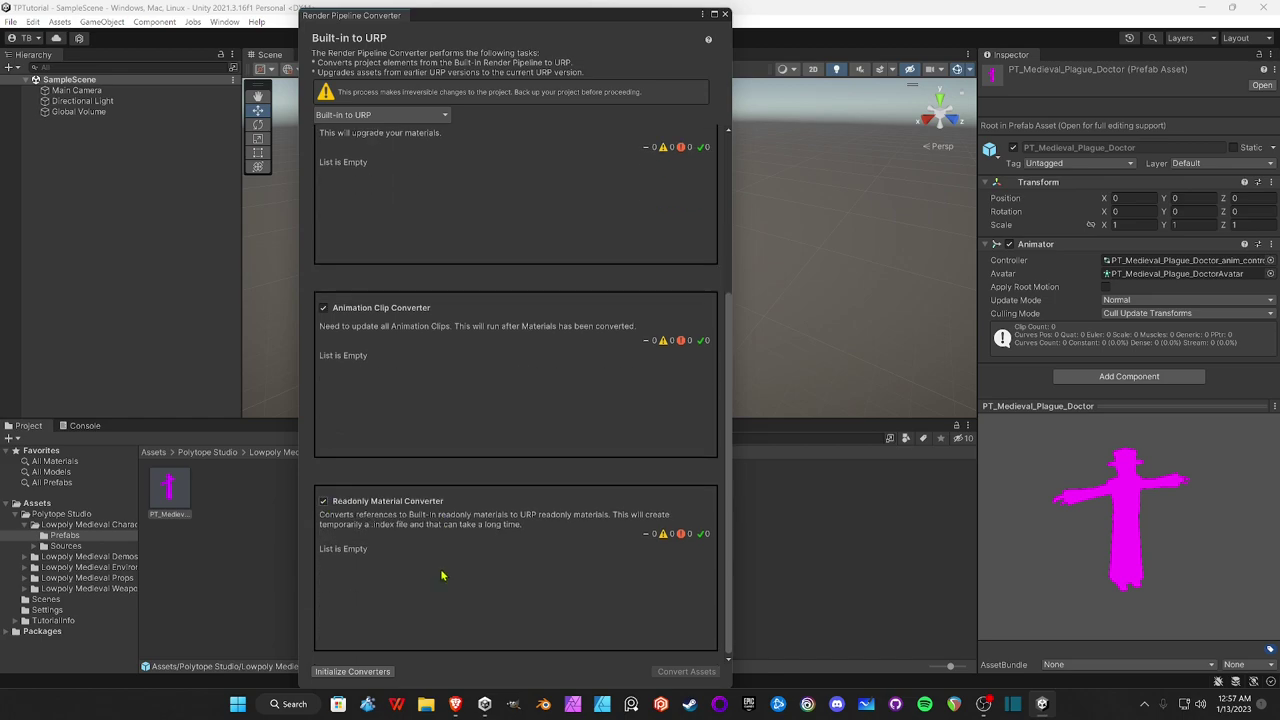
- Initialize the enabled converters, check their item lists and convert the project's assets to URP
left_click(340, 671)
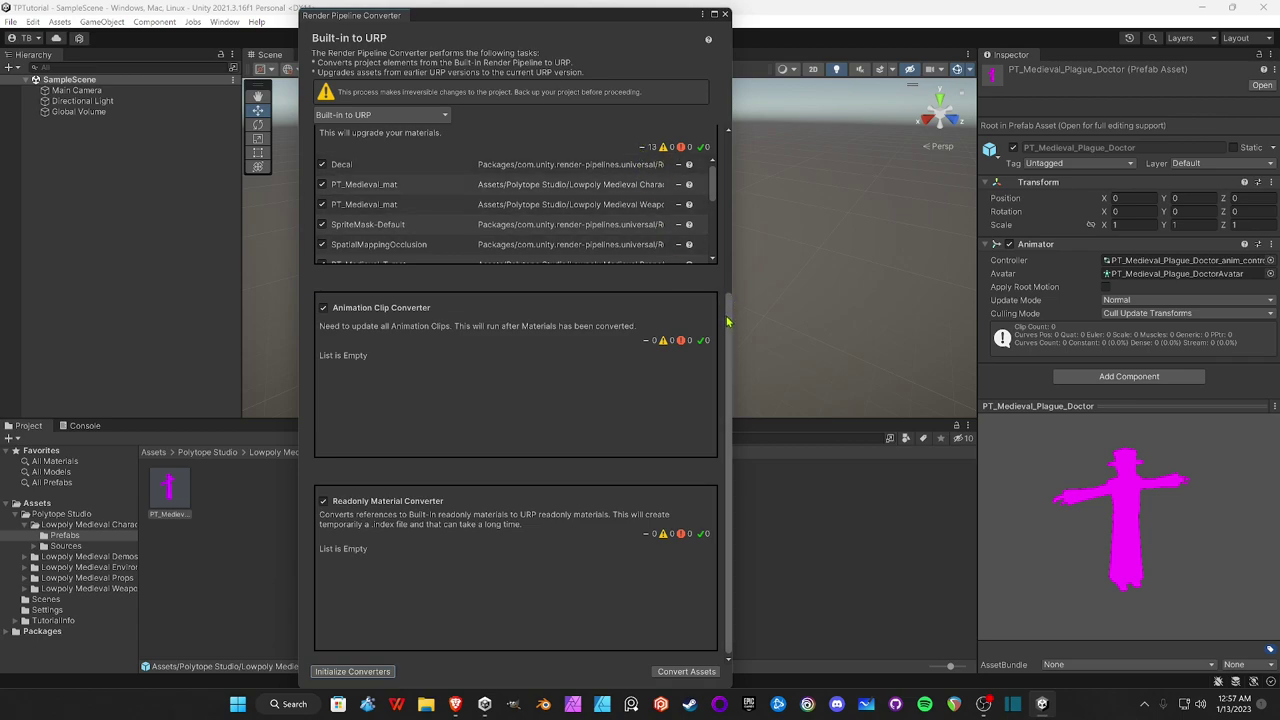
left_click_drag(728, 322, 716, 241)
scroll(716, 241, "up", 2)
scroll(677, 498, "down", 4)
left_click_drag(728, 320, 725, 413)
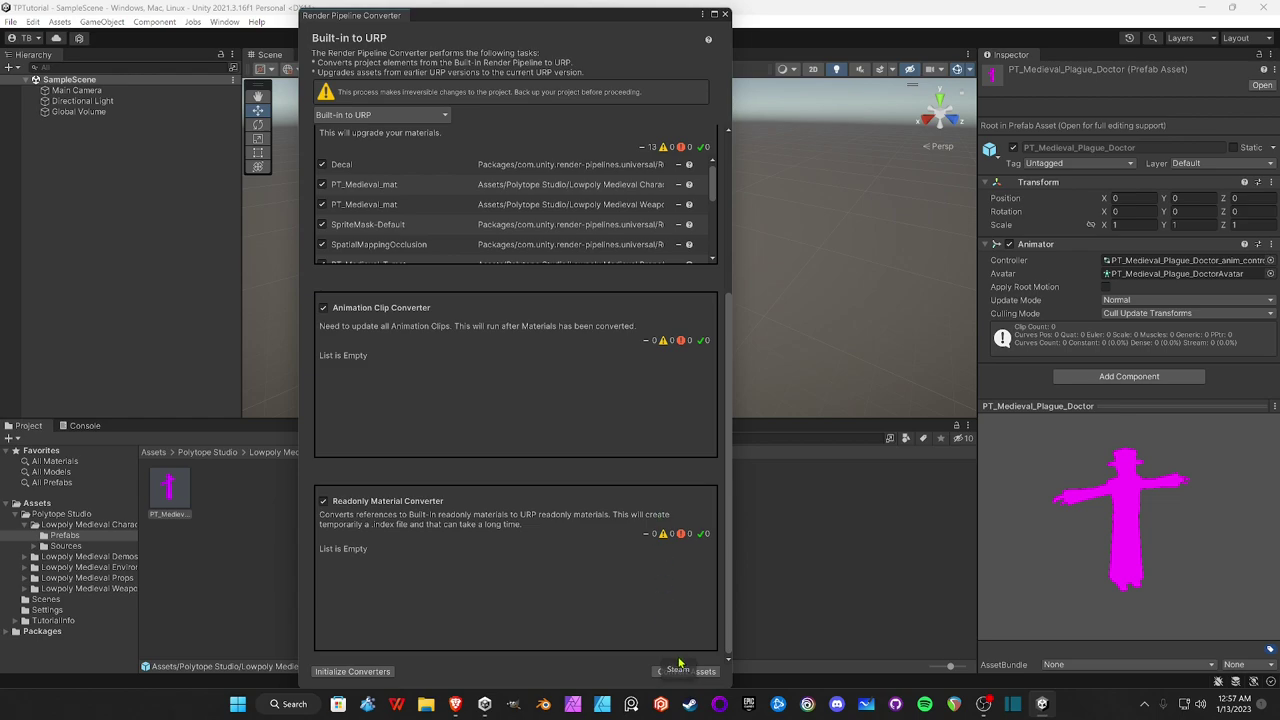
left_click_drag(729, 512, 744, 328)
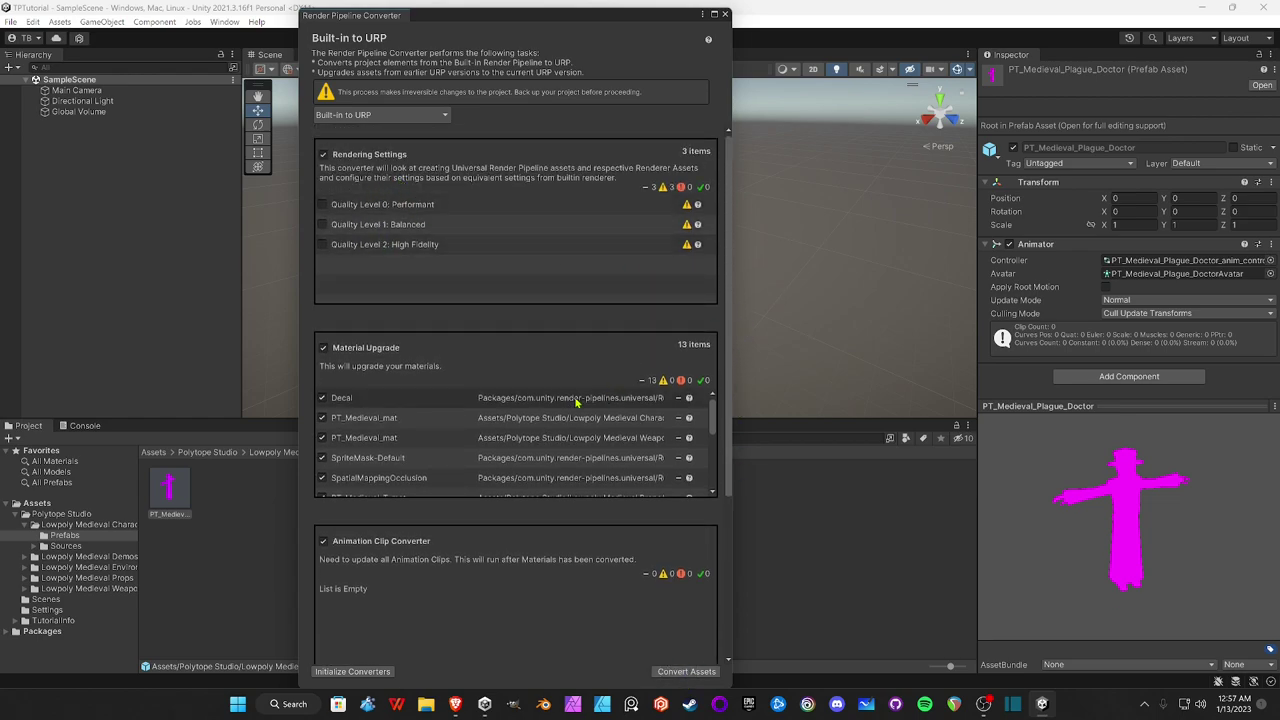
left_click_drag(729, 428, 728, 618)
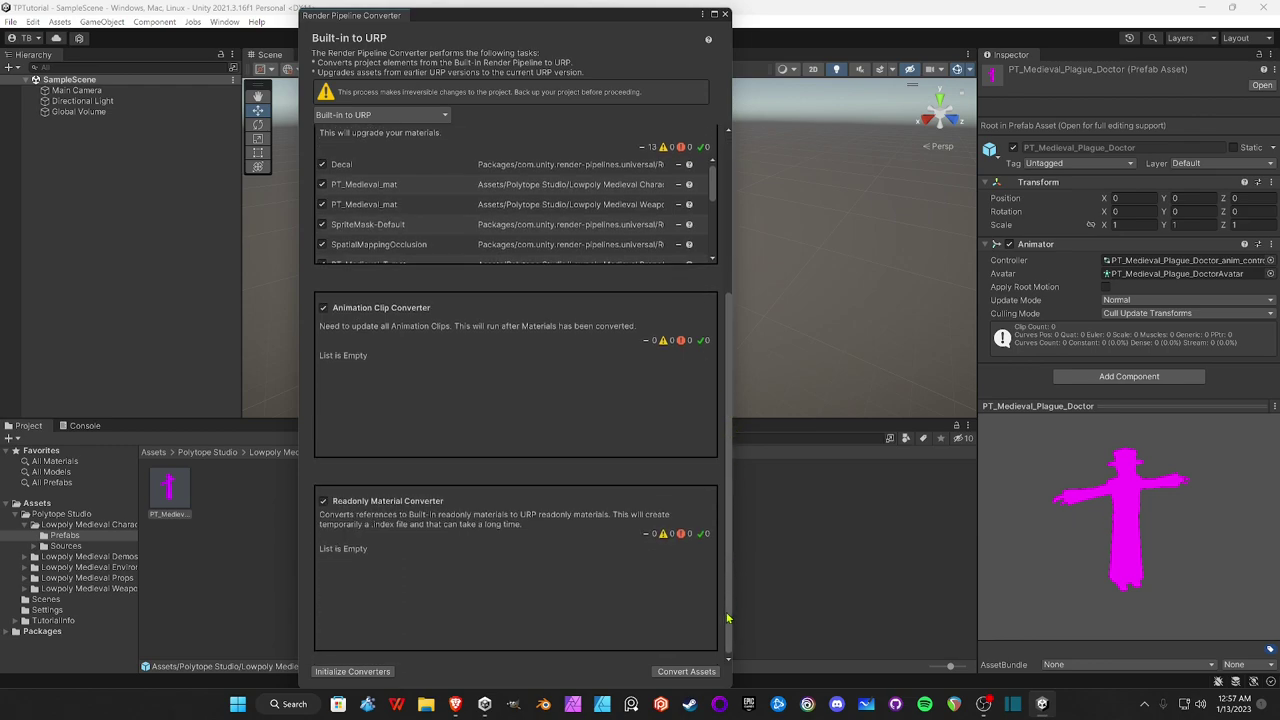
left_click(664, 673)
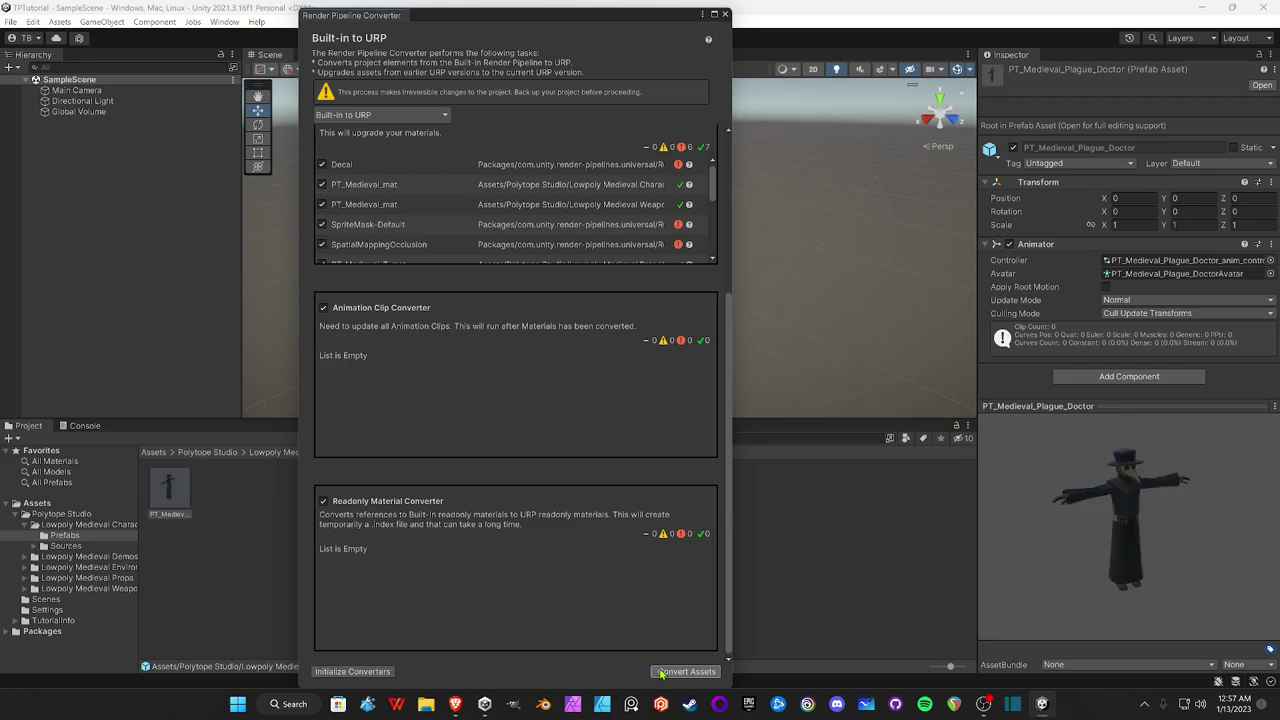
- Rotate the plague doctor's model preview to check the converted materials and close the Render Pipeline Converter
left_click_drag(1018, 519, 867, 384)
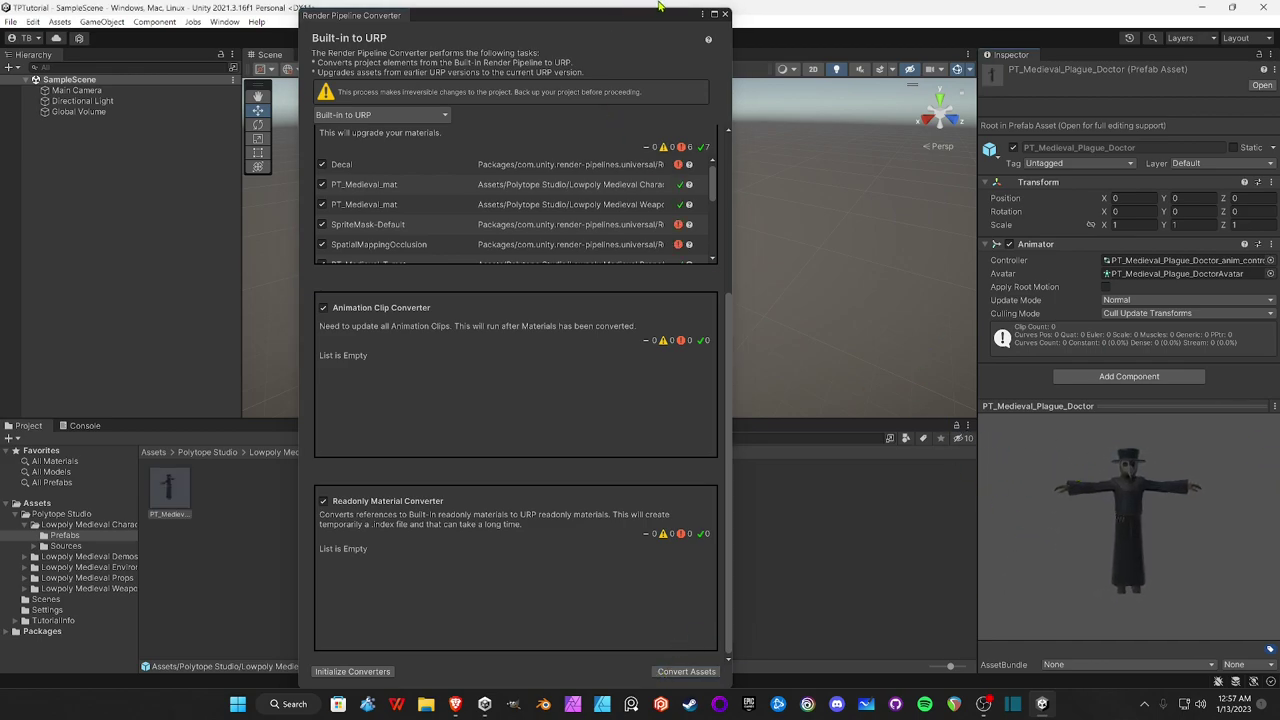
left_click(725, 14)
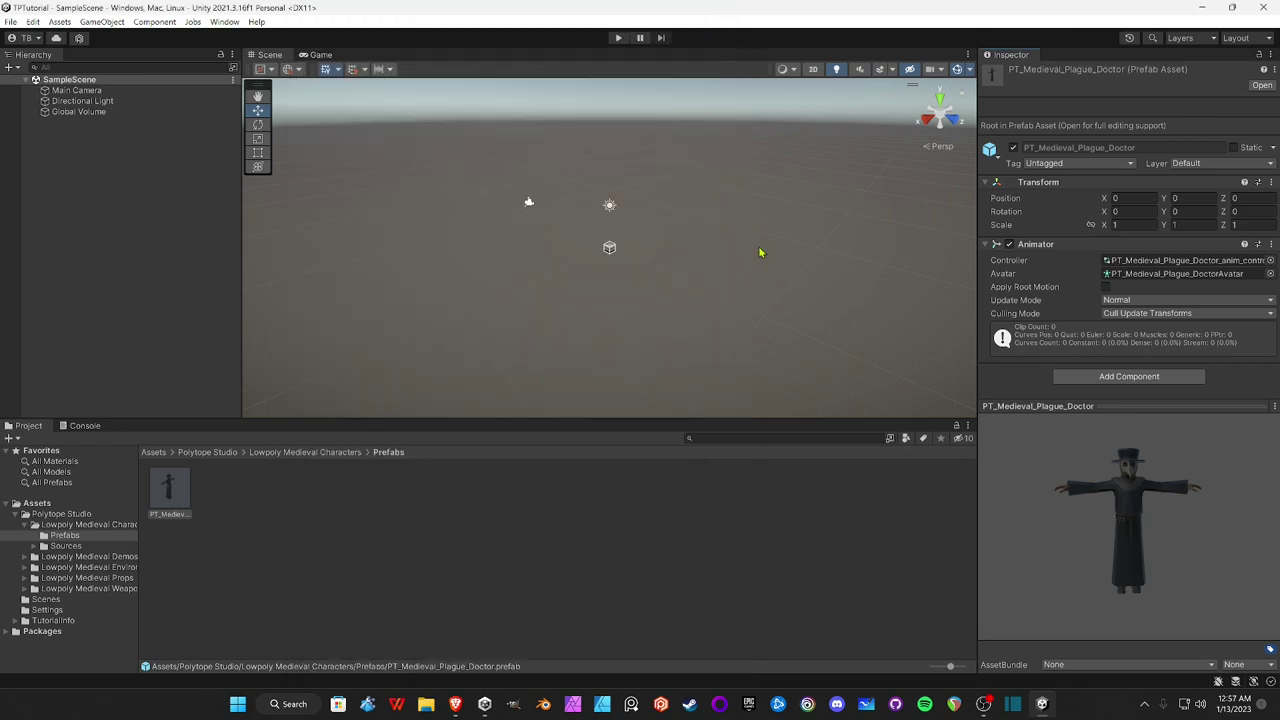
- Open the Package Manager and search My Assets for "starter asset"
left_click(225, 22)
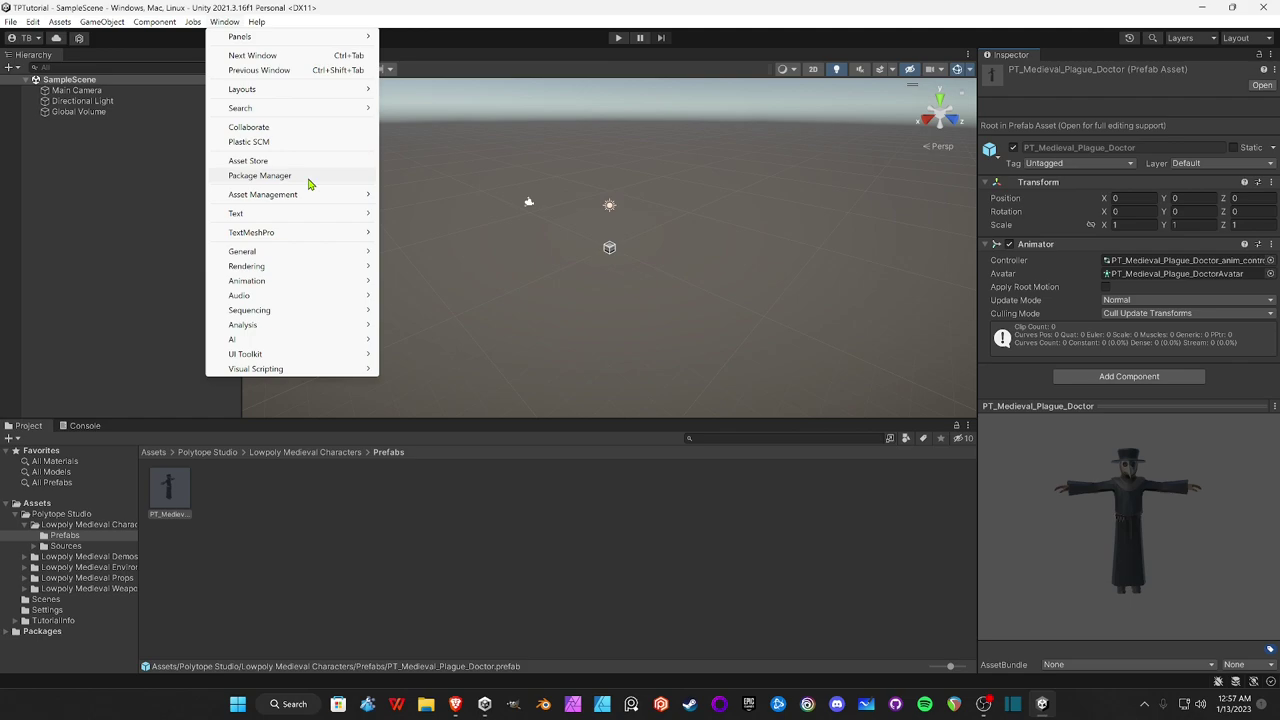
left_click(262, 175)
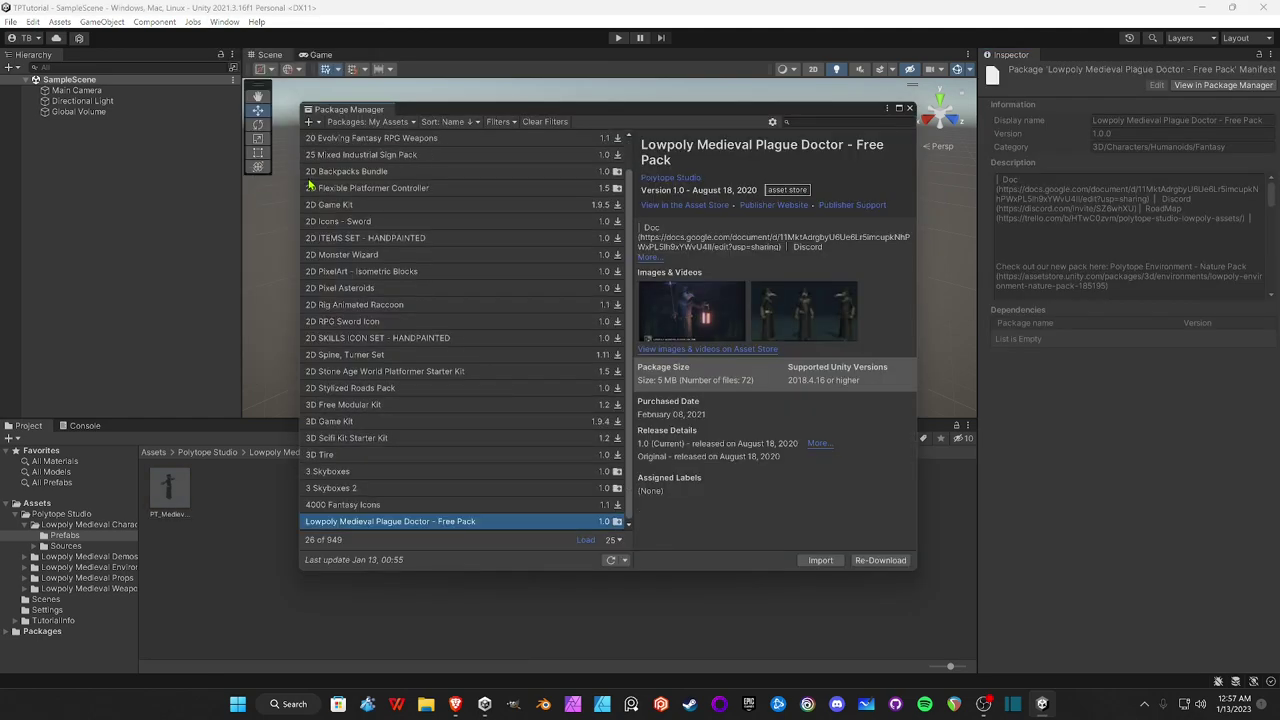
left_click(852, 121)
type("star")
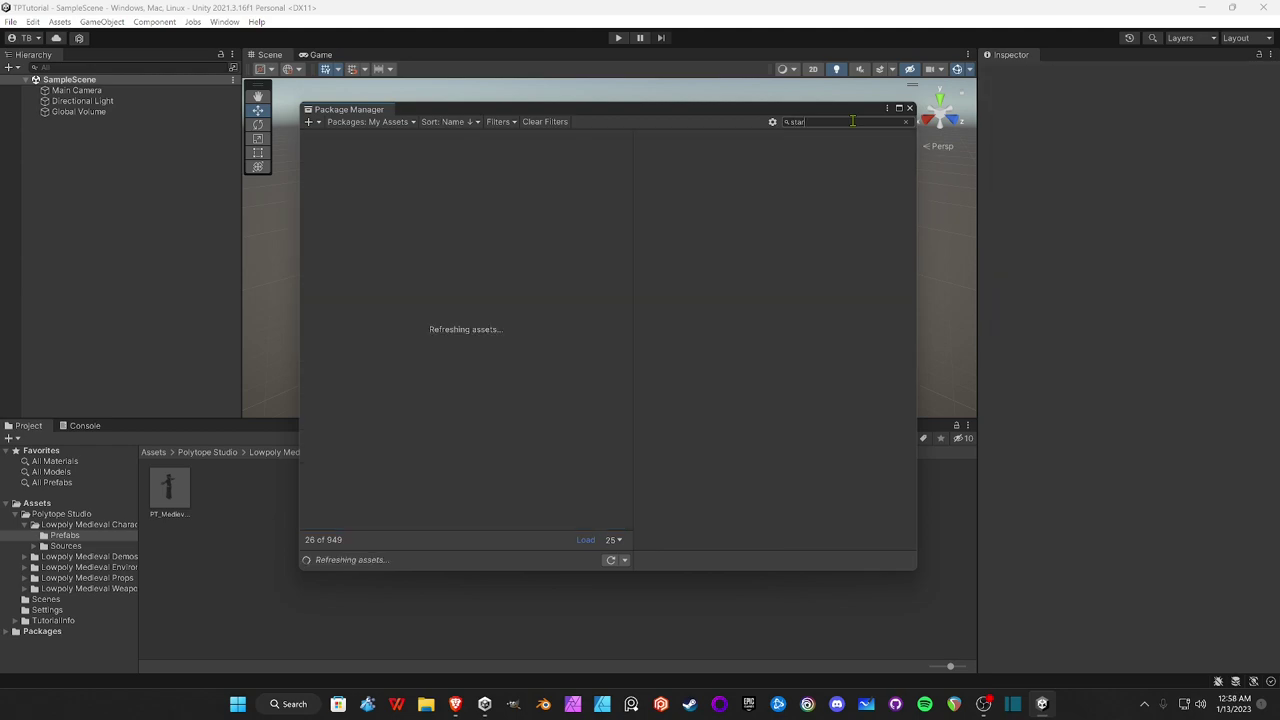
type("ter asset")
left_click(10, 21)
left_click(24, 87)
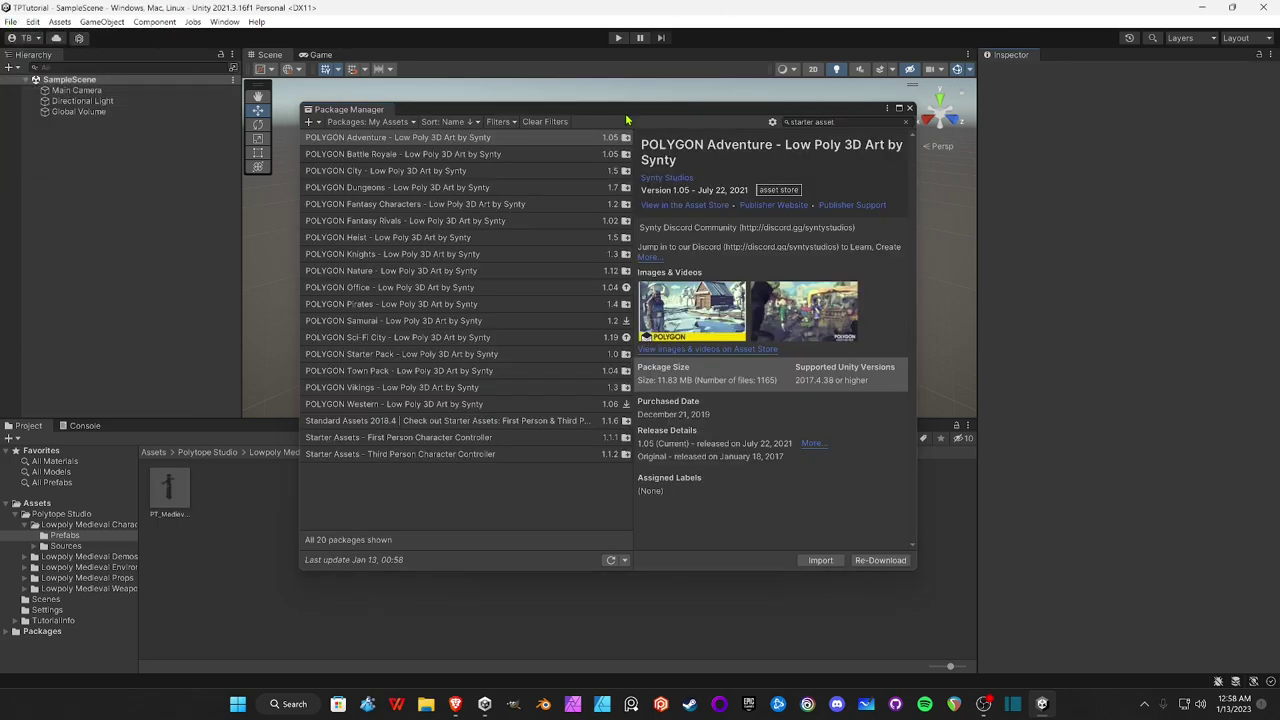
left_click(848, 121)
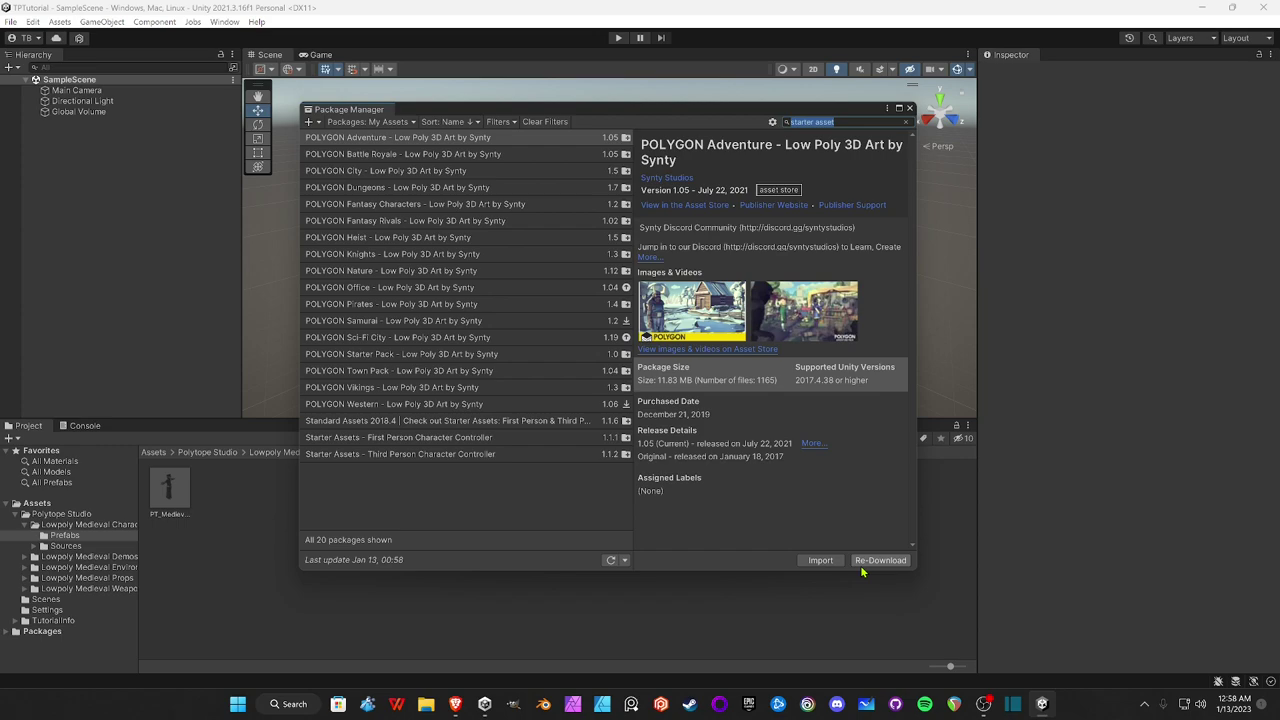
- Start importing Starter Assets - Third Person Character Controller, installing its dependencies and enabling the new input system backends with an editor restart
left_click(396, 455)
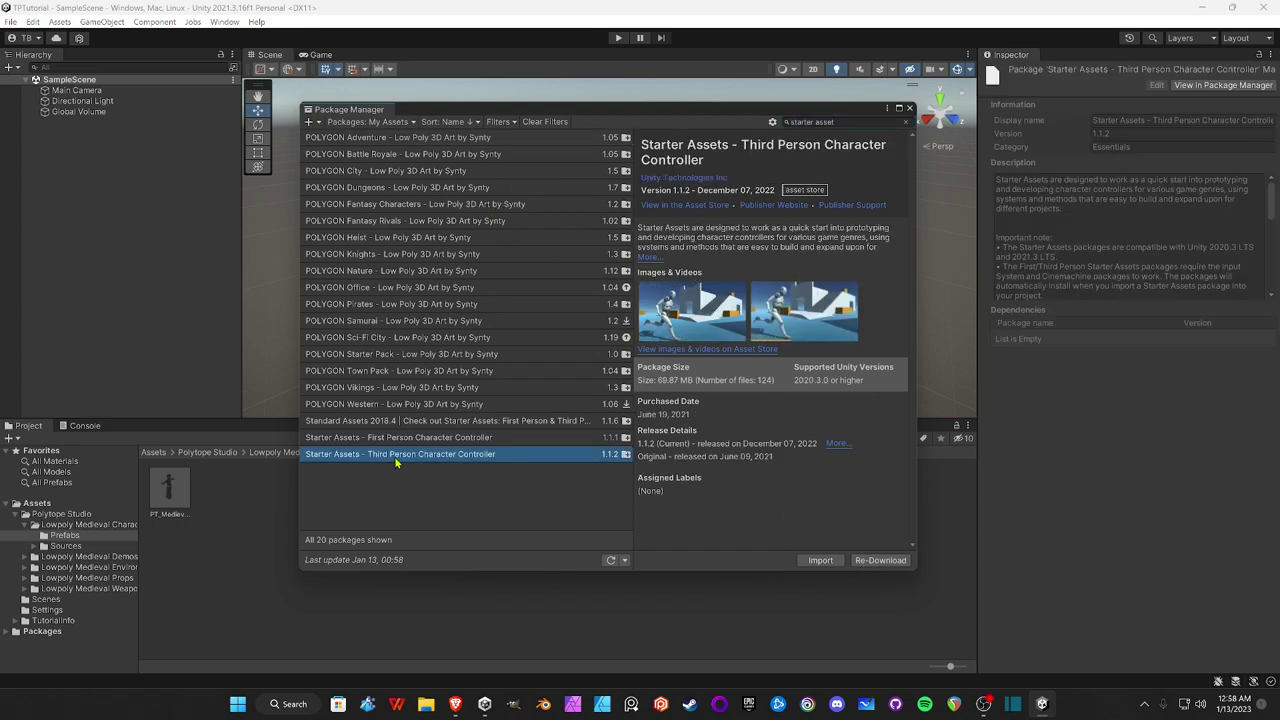
left_click(820, 561)
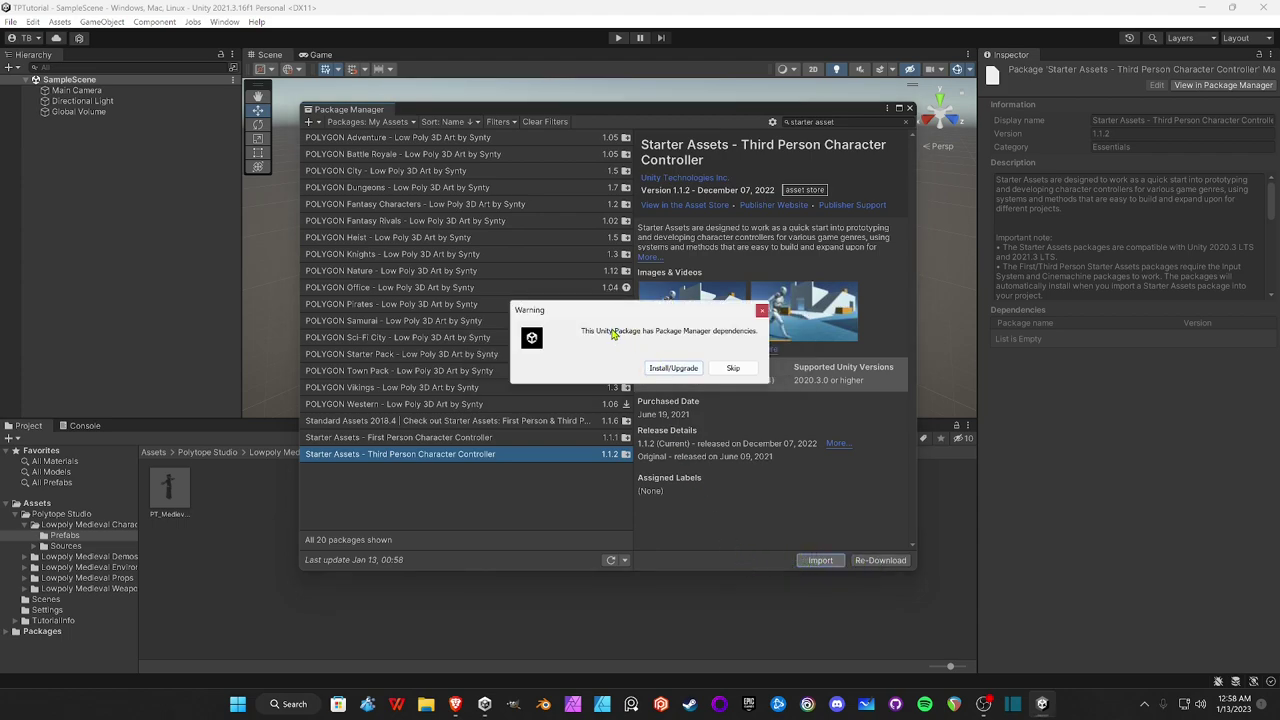
left_click(677, 369)
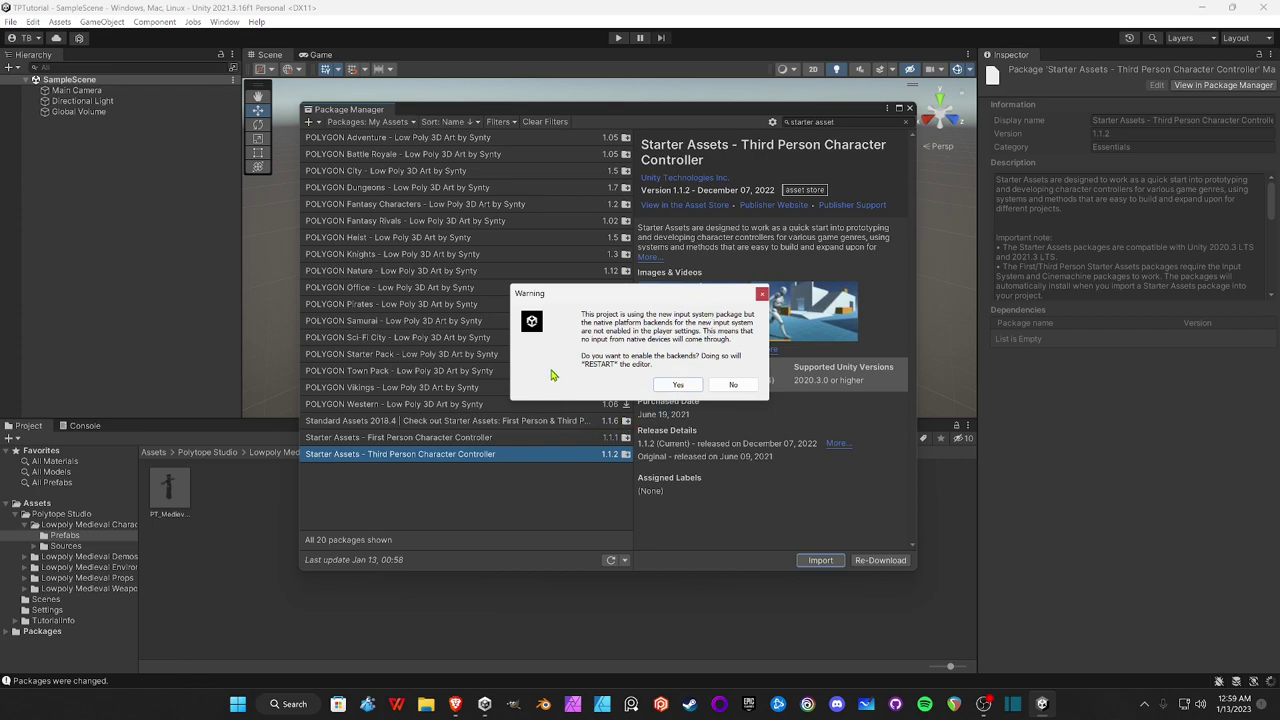
left_click(678, 386)
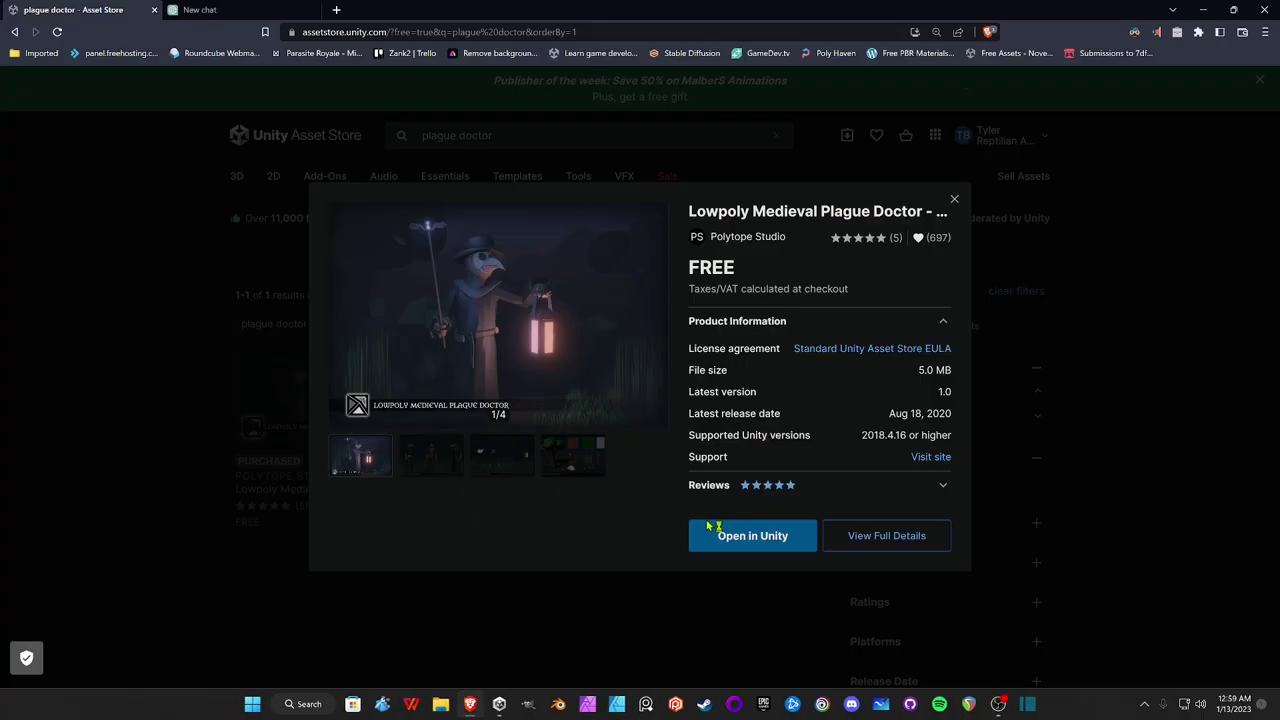
- Search My Assets again for "starter asset" and import all files of Starter Assets - Third Person Character Controller, including its dependencies
left_click(175, 566)
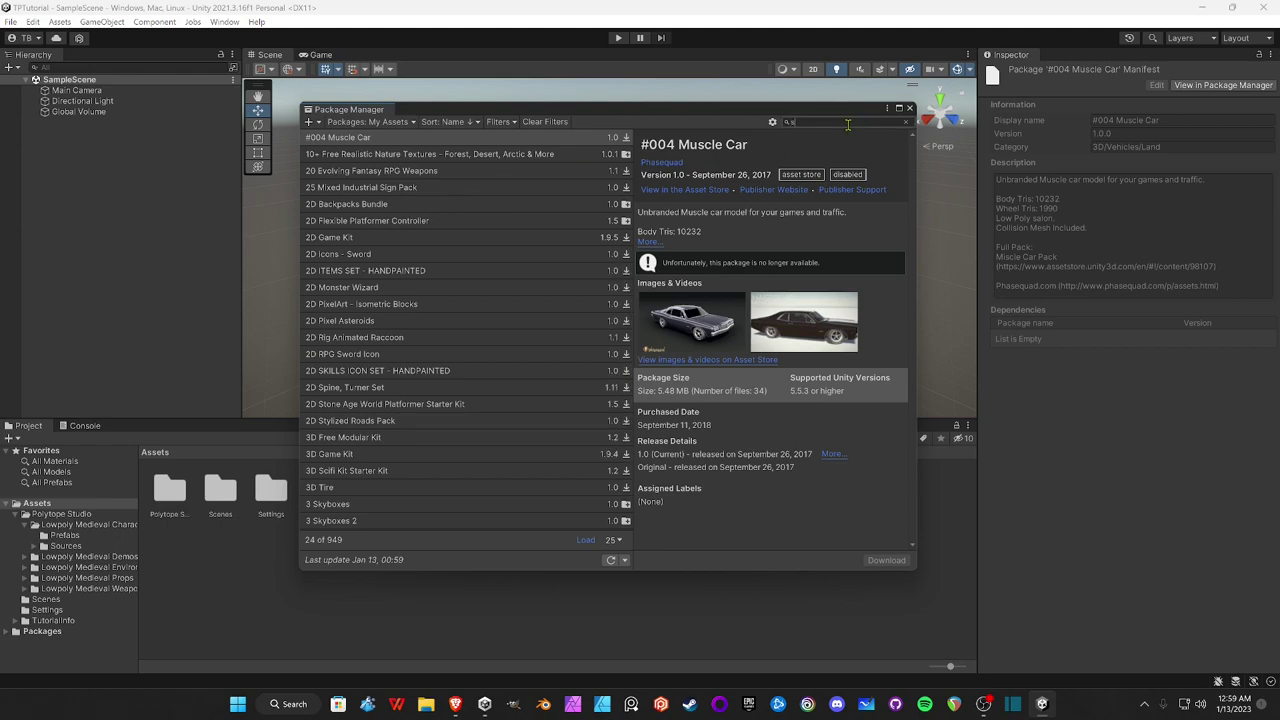
type("tarter")
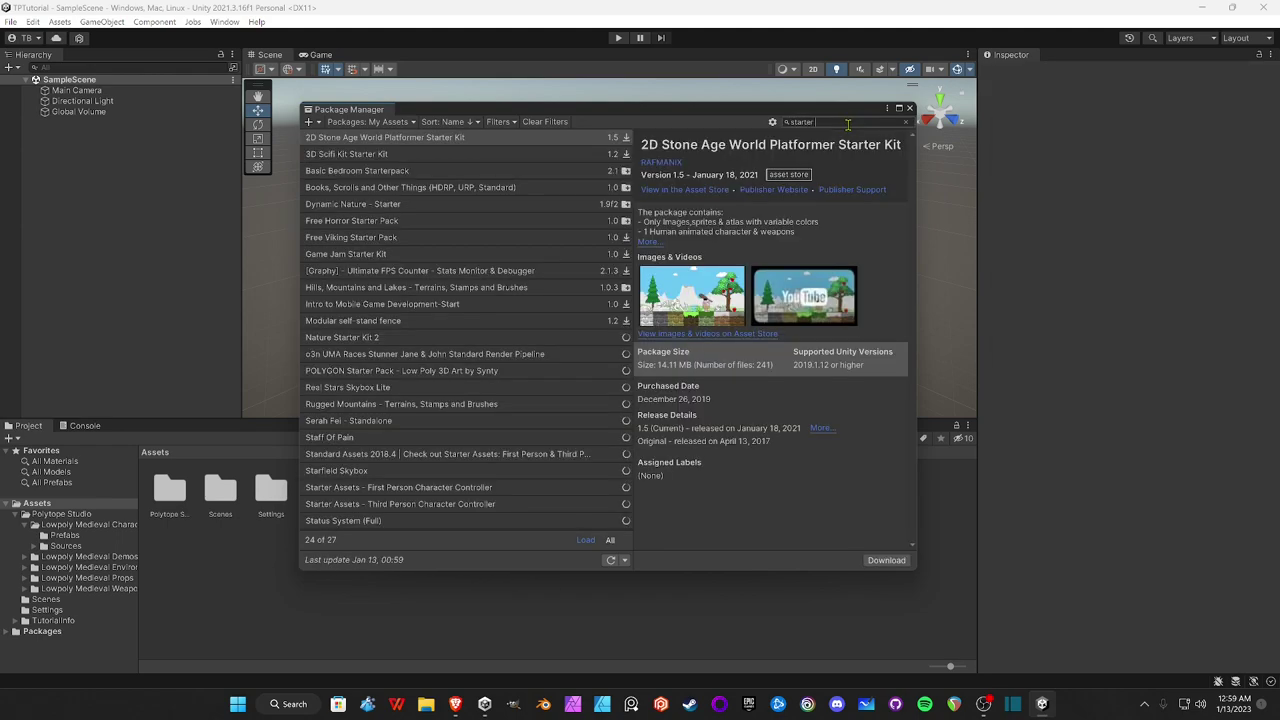
type(" ass")
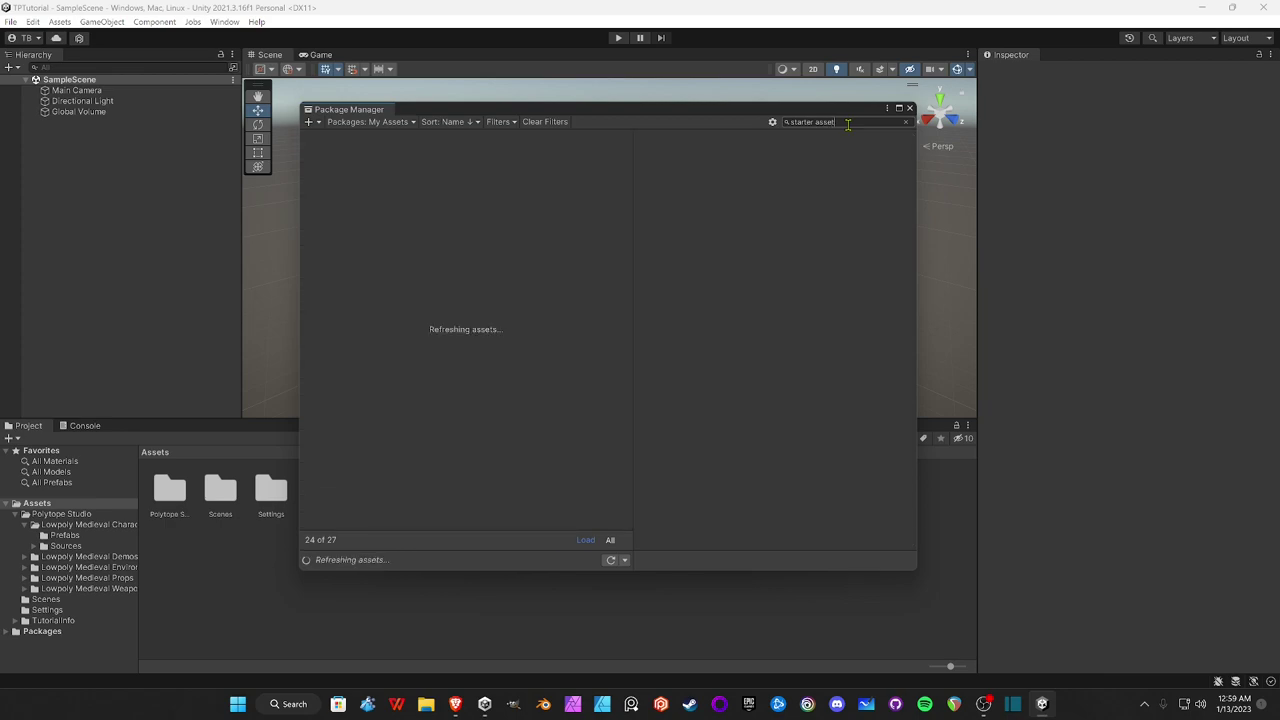
type("et")
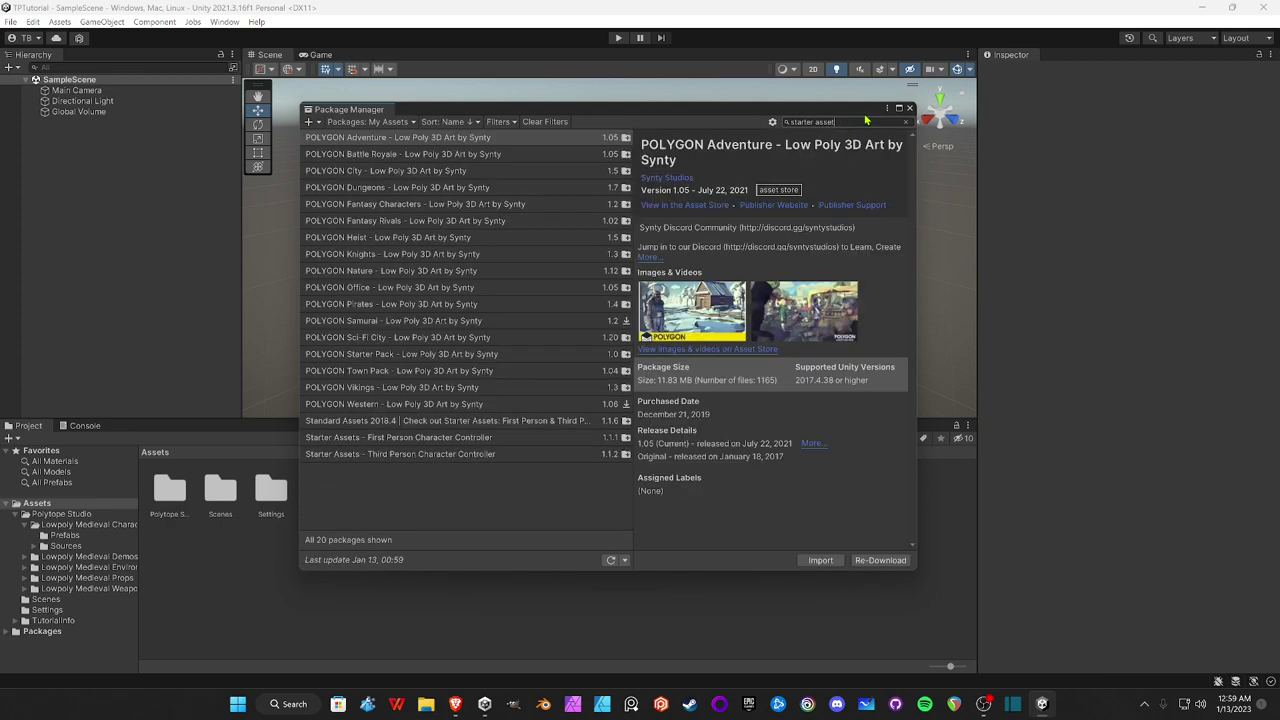
left_click(394, 456)
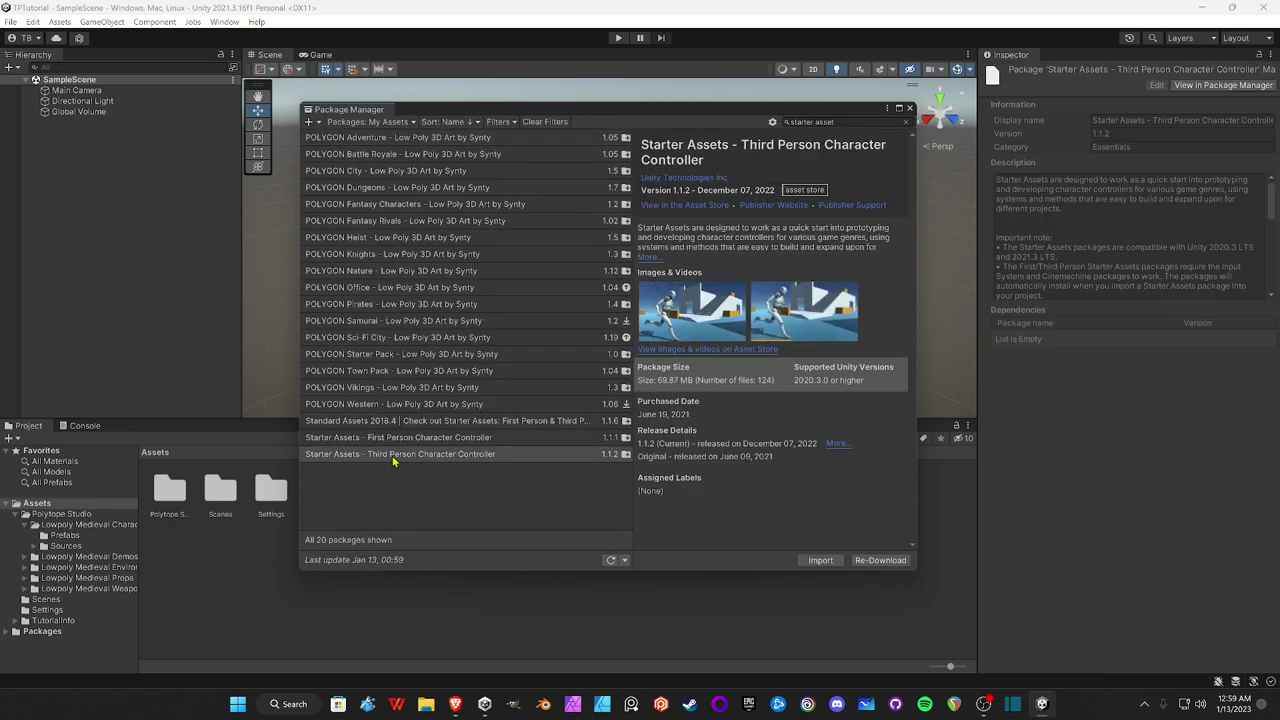
left_click(817, 560)
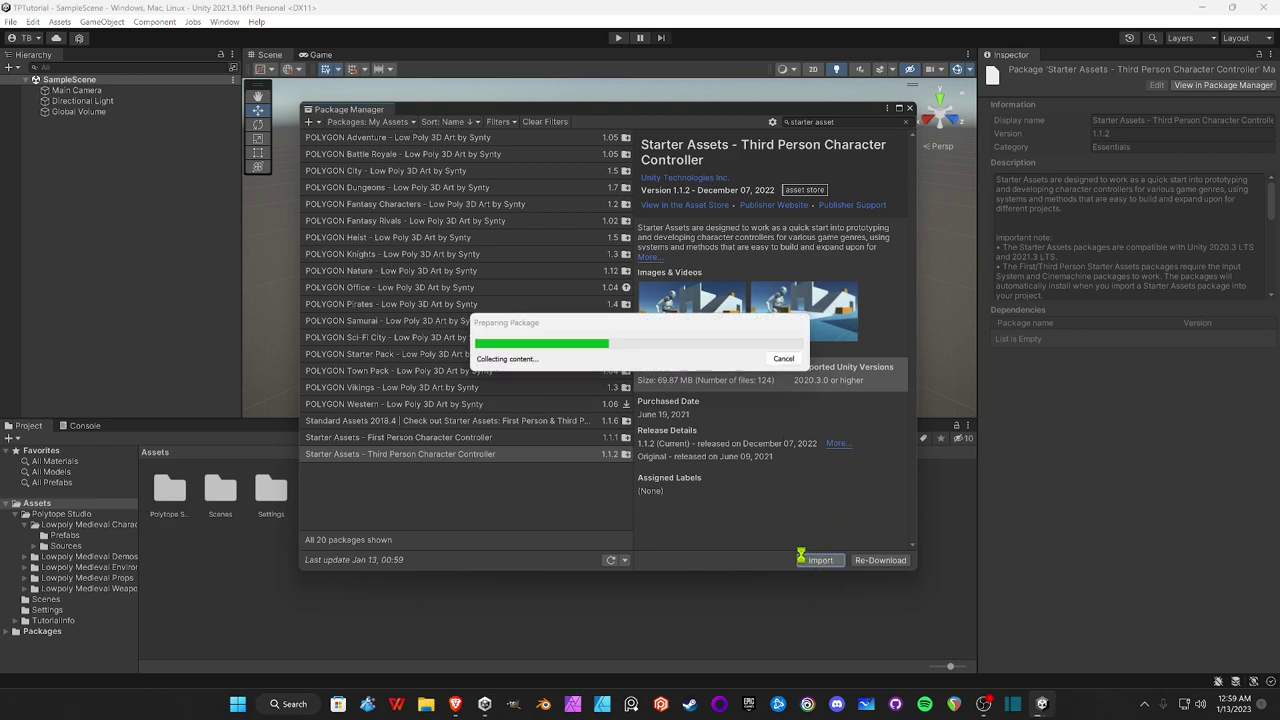
left_click(665, 369)
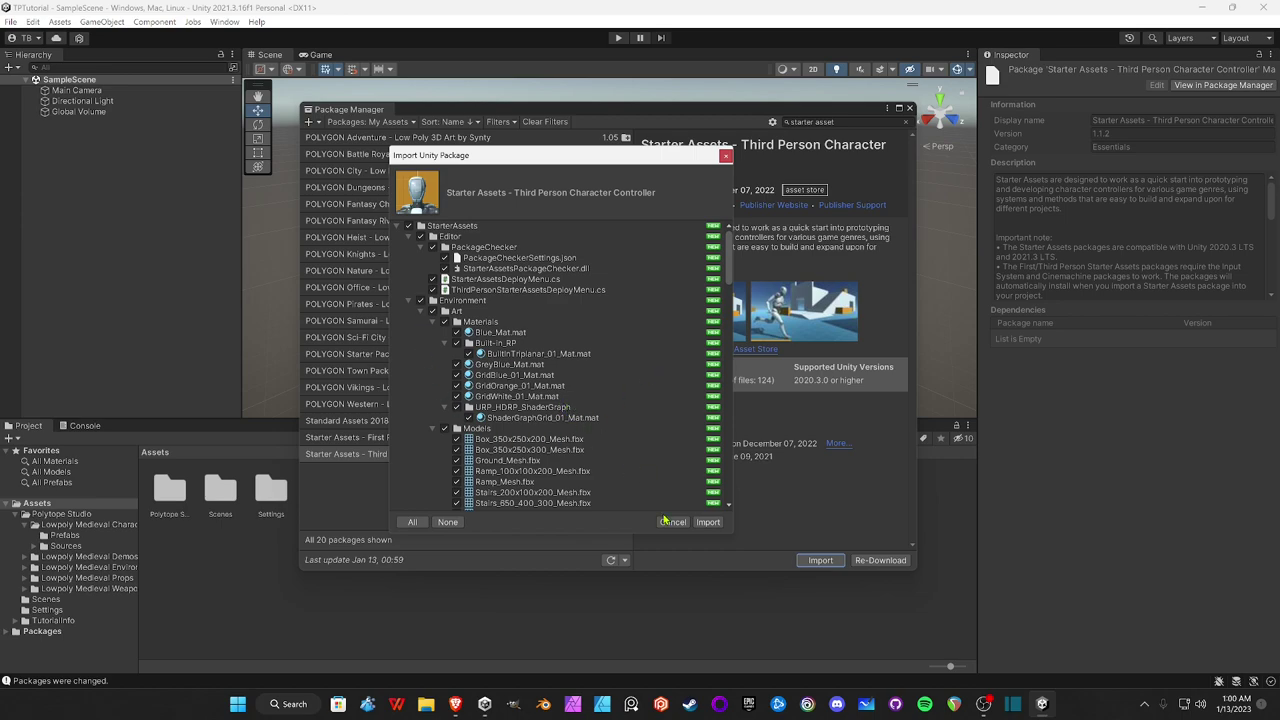
left_click(715, 527)
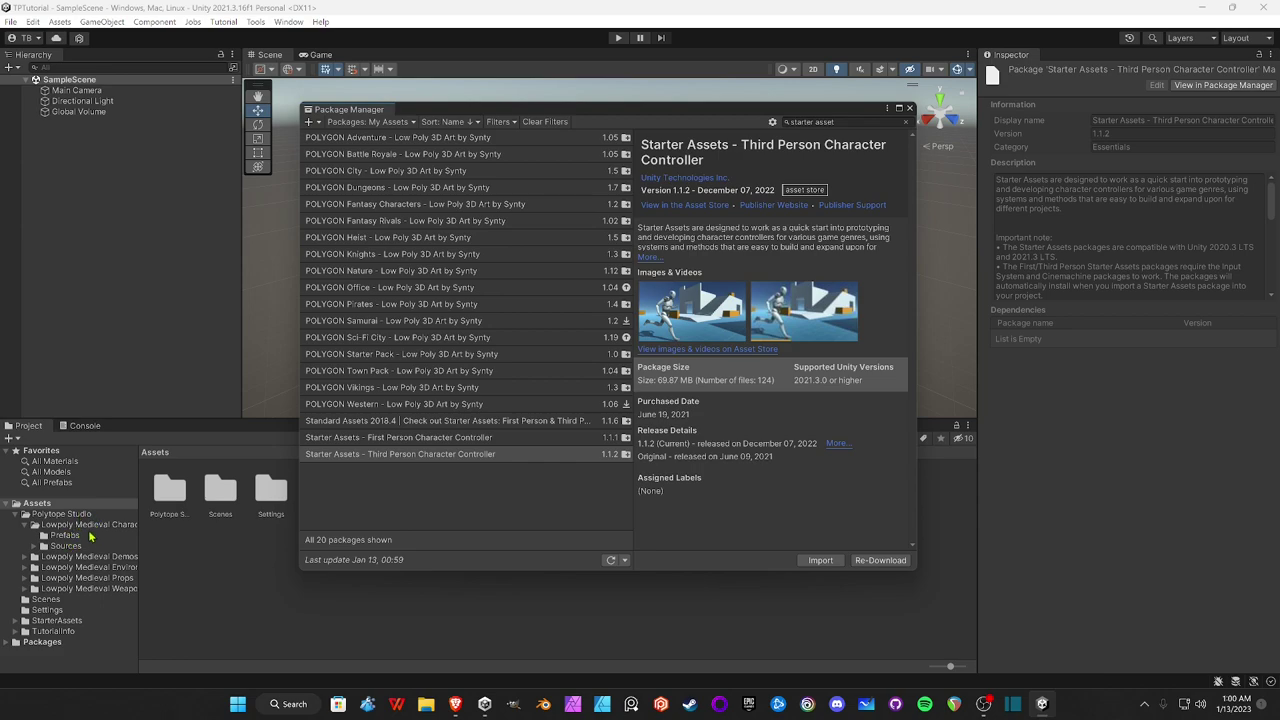
- Collapse the Polytope Studio folder, close the Package Manager and open the Scenes folder of StarterAssets' ThirdPersonController
left_click(60, 515)
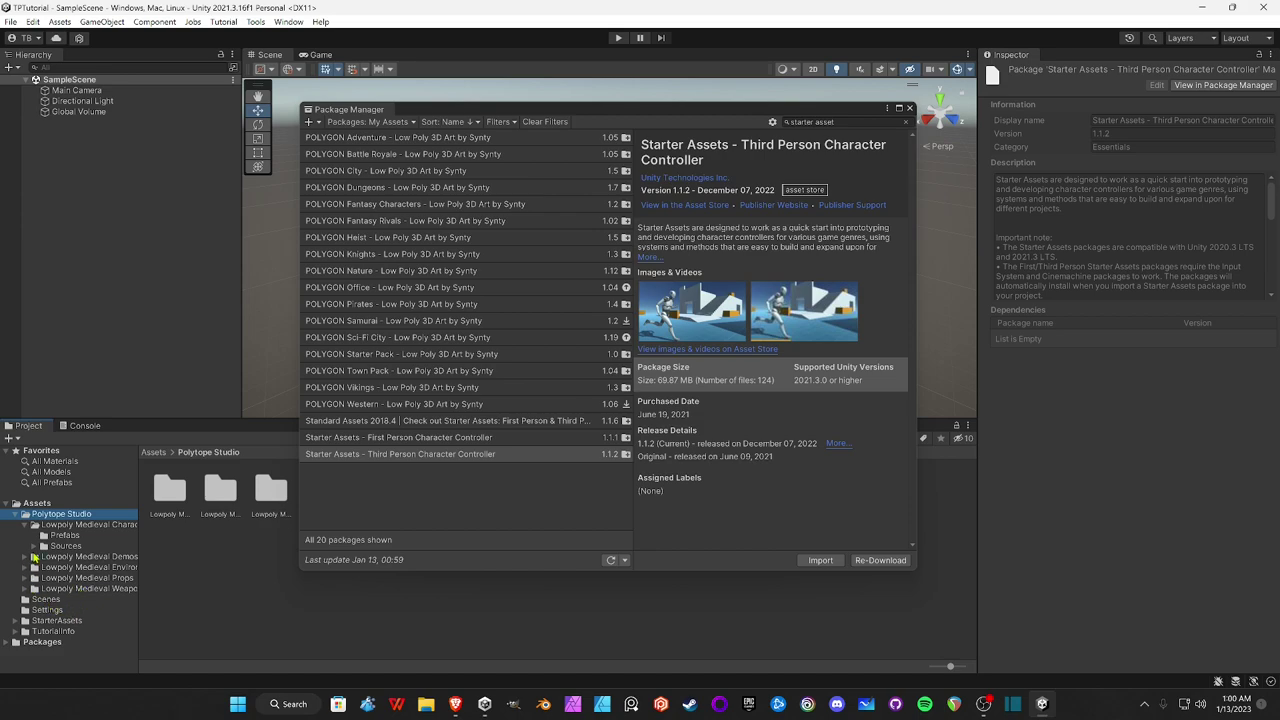
left_click(15, 514)
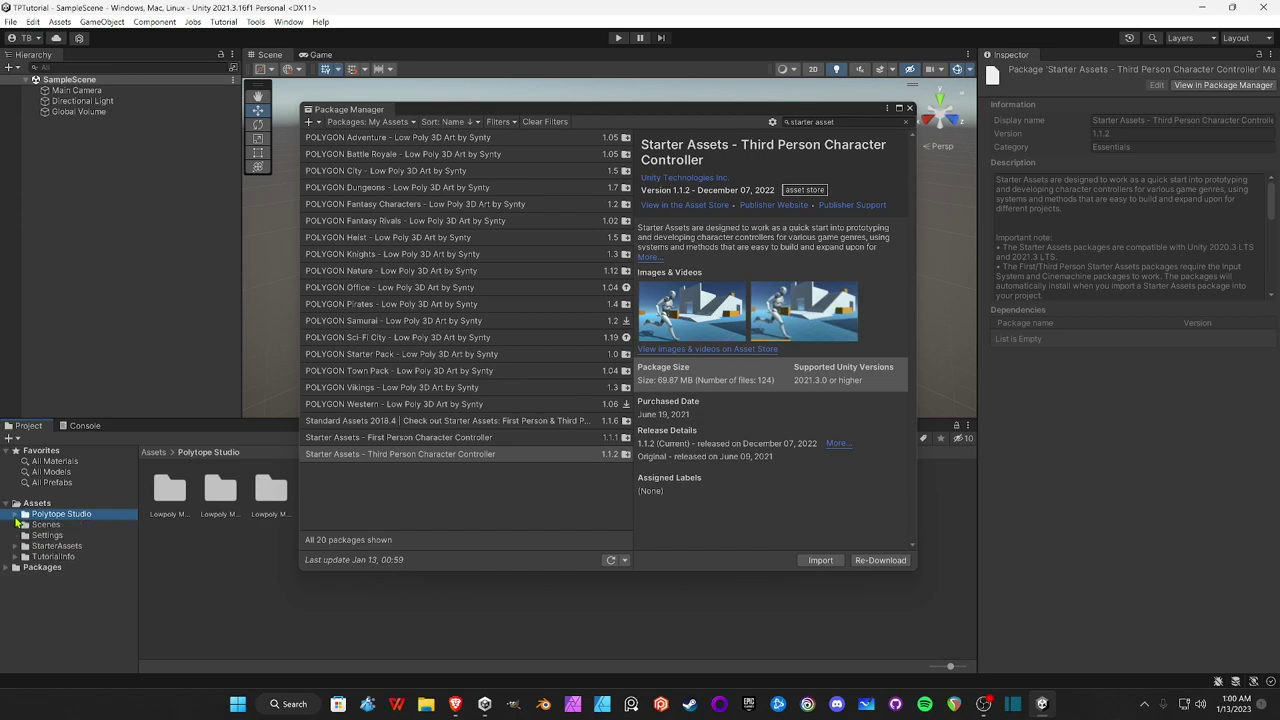
left_click(55, 547)
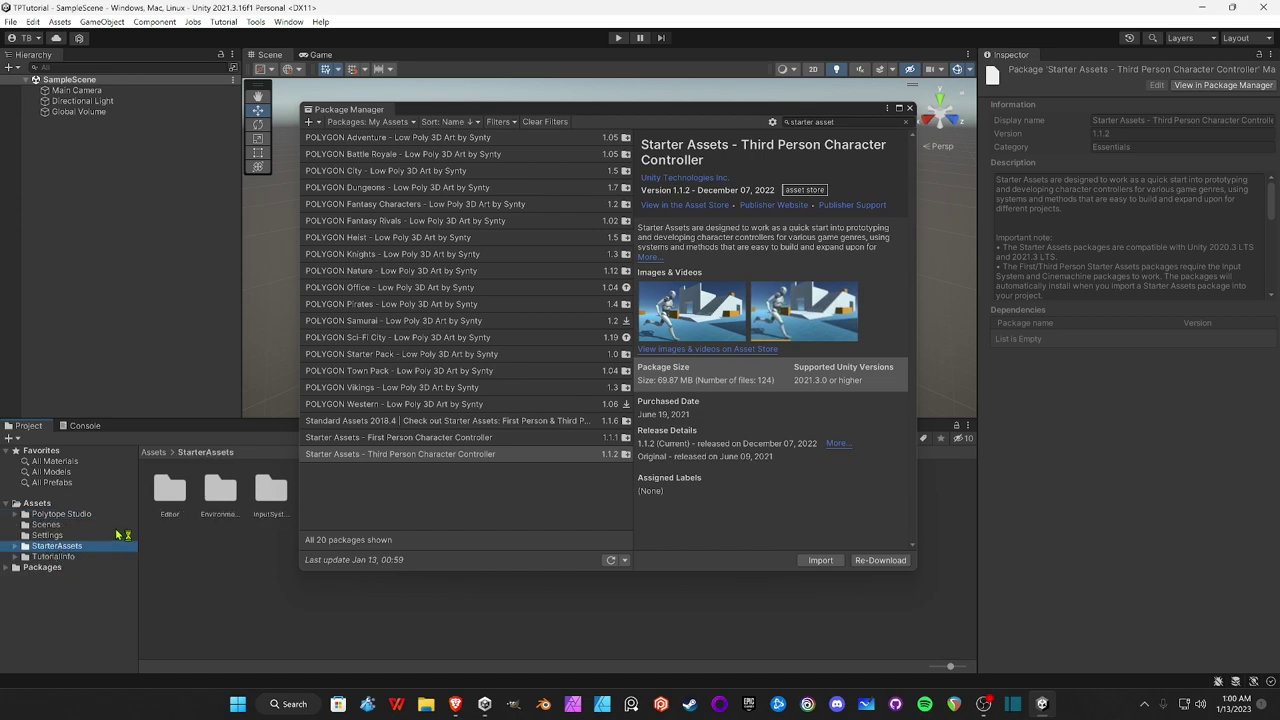
left_click(909, 108)
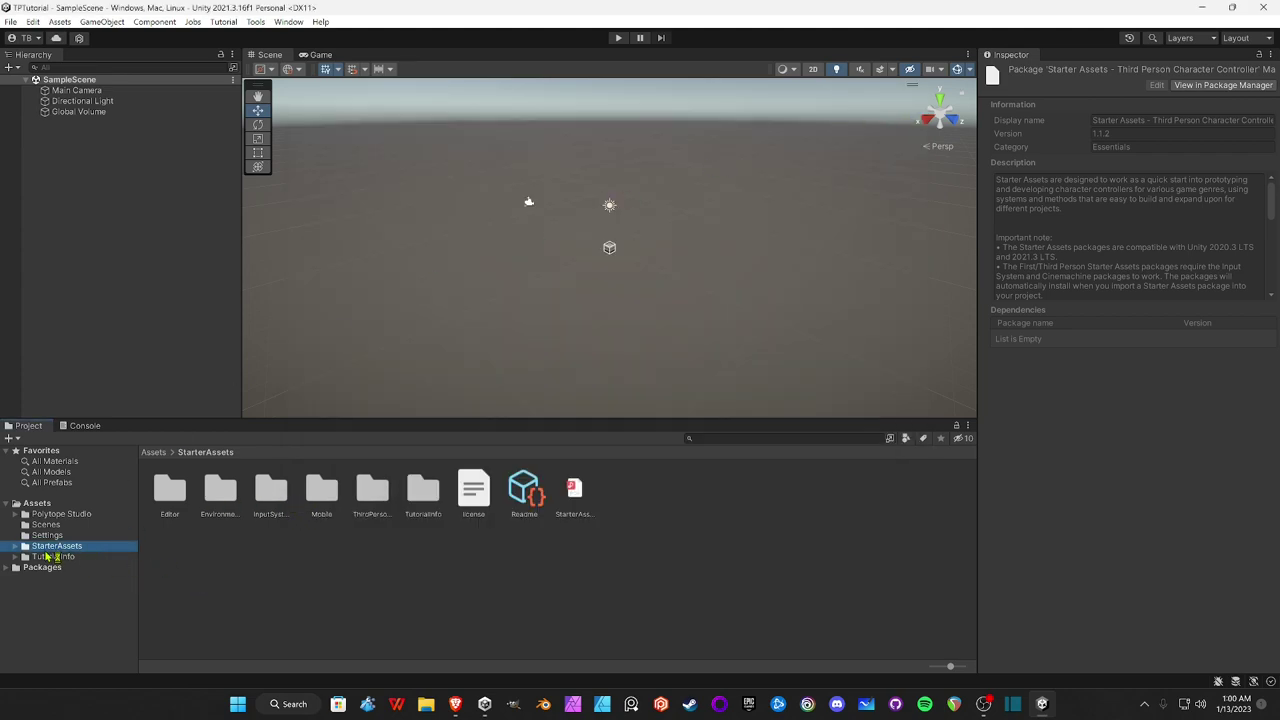
left_click(103, 549)
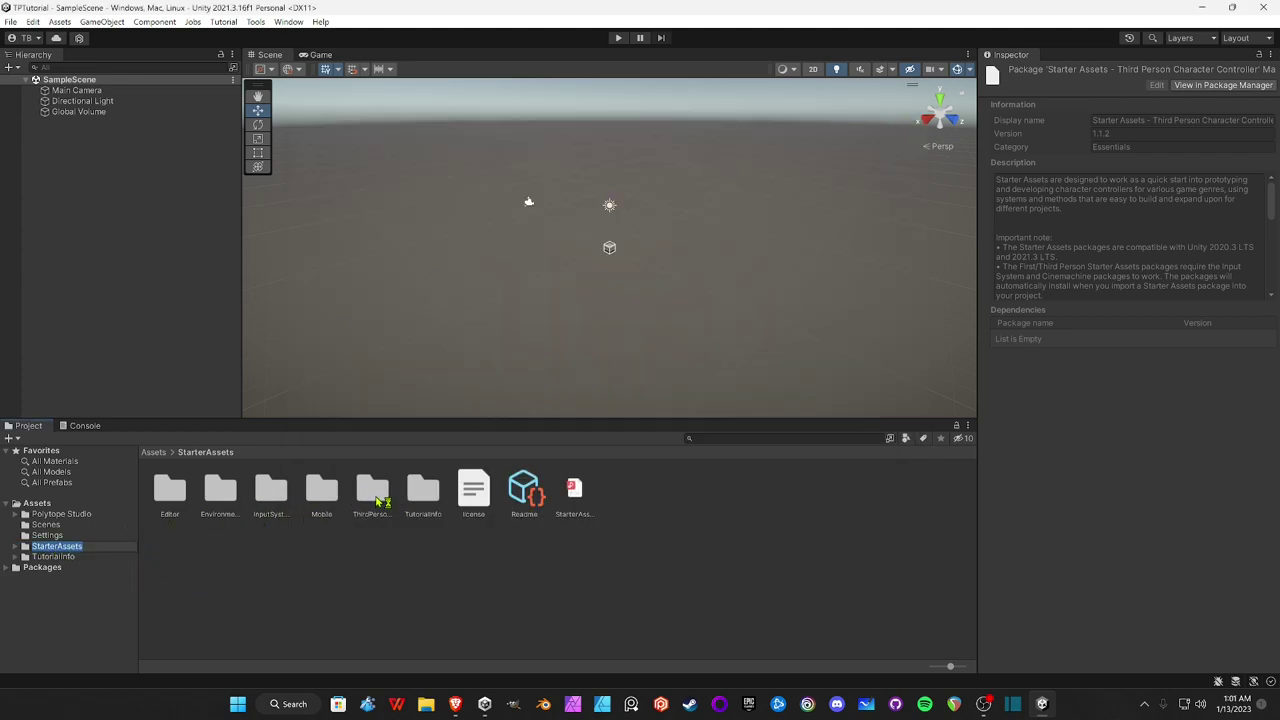
double_click(372, 490)
double_click(271, 490)
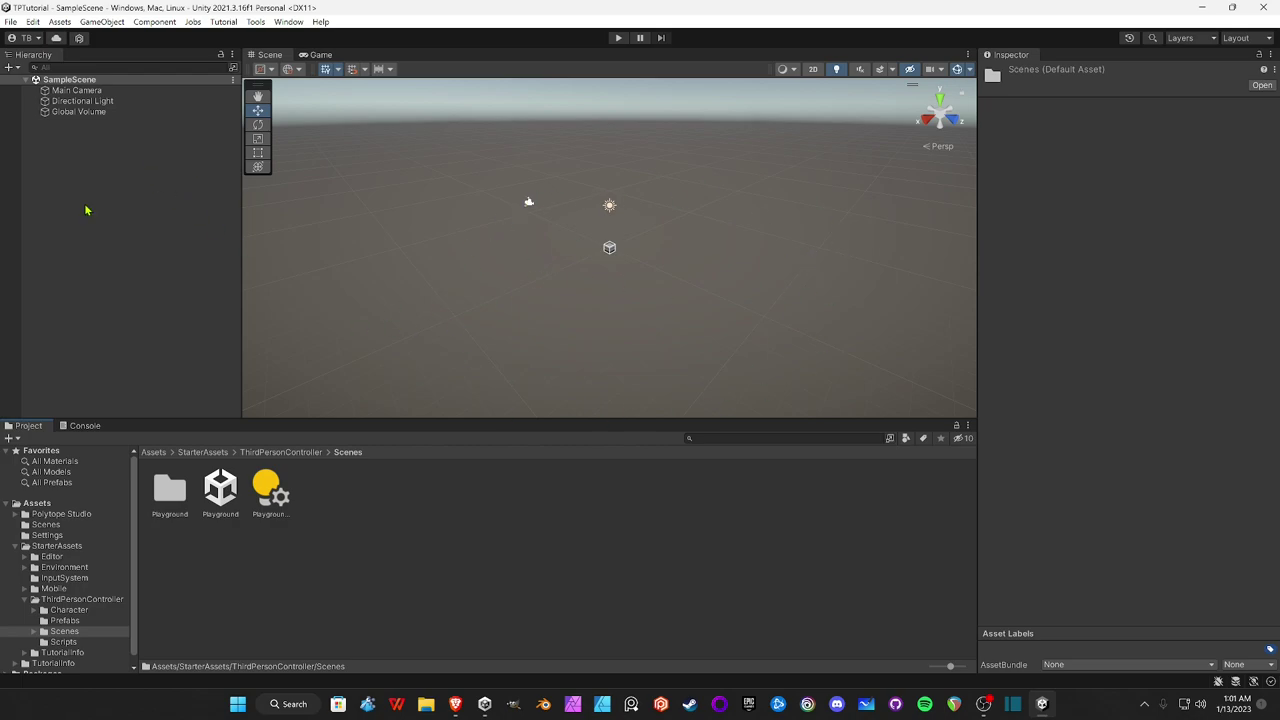
- Examine the Main Camera, Directional Light and Global Volume objects in SampleScene
left_click(63, 91)
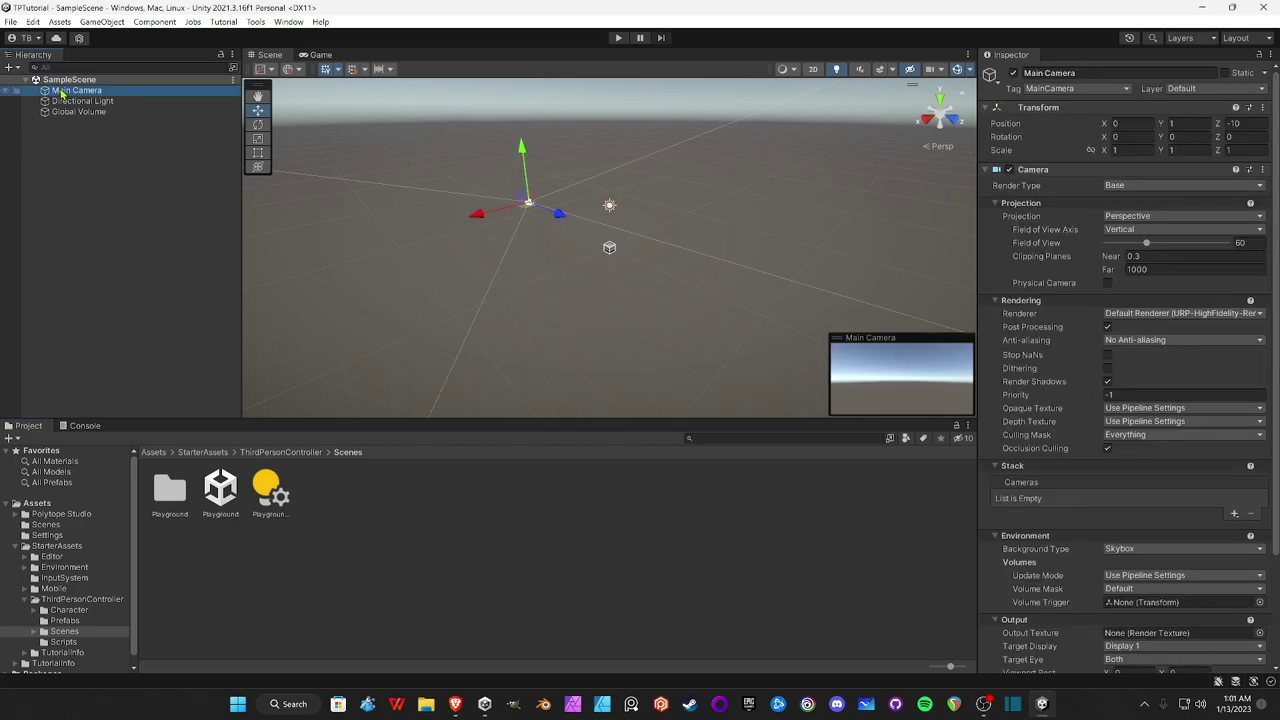
left_click(68, 101)
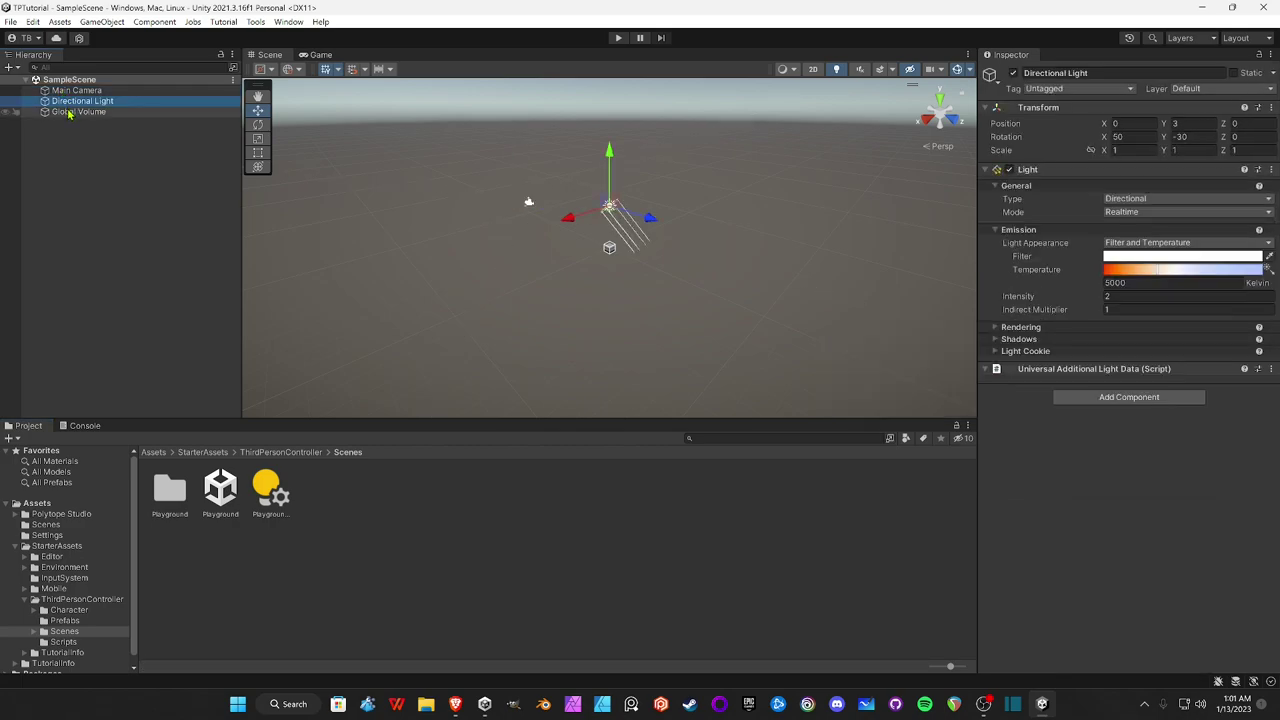
left_click(69, 112)
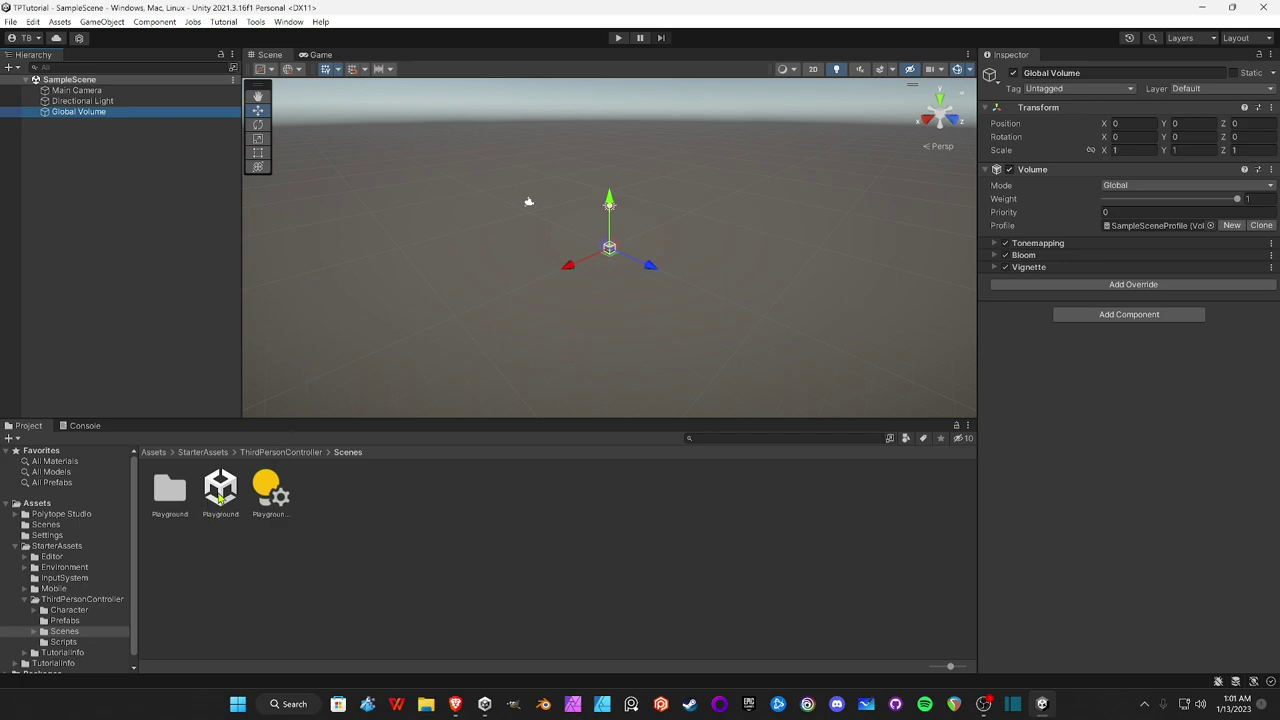
- Open the Playground scene, look around its level and enlarge the scene viewing area
double_click(220, 495)
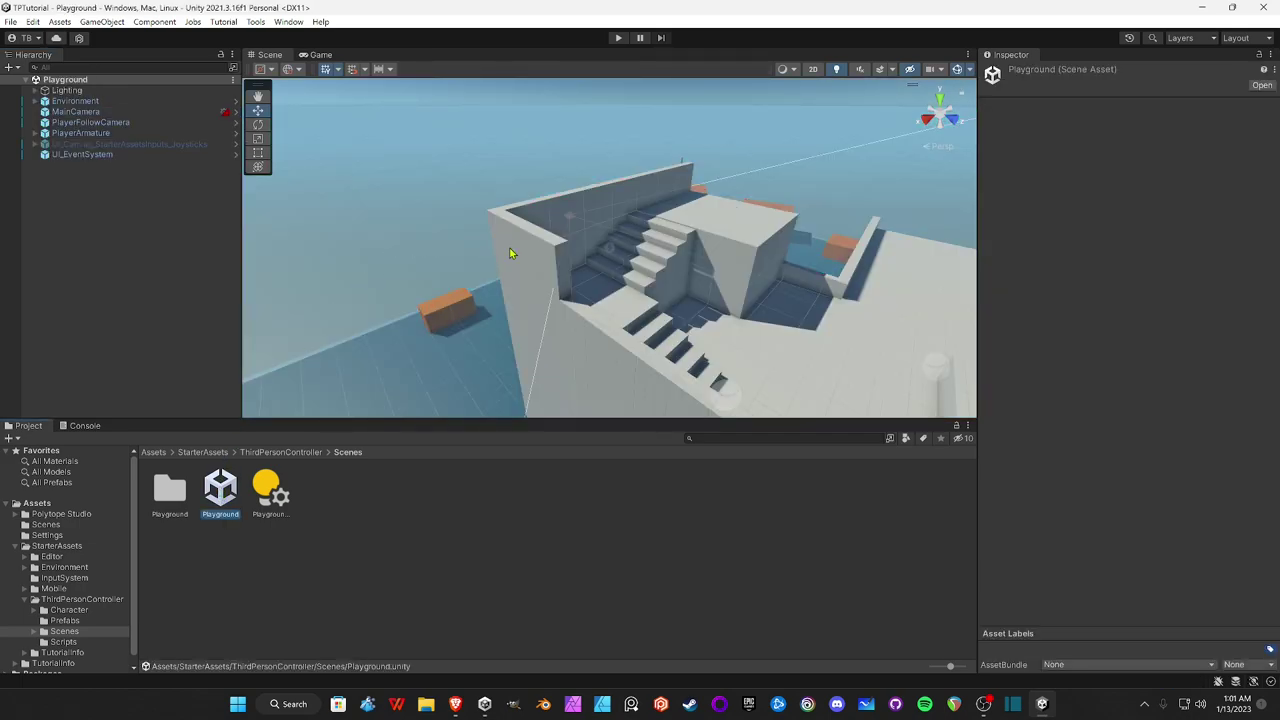
right_click_drag(563, 257, 340, 220)
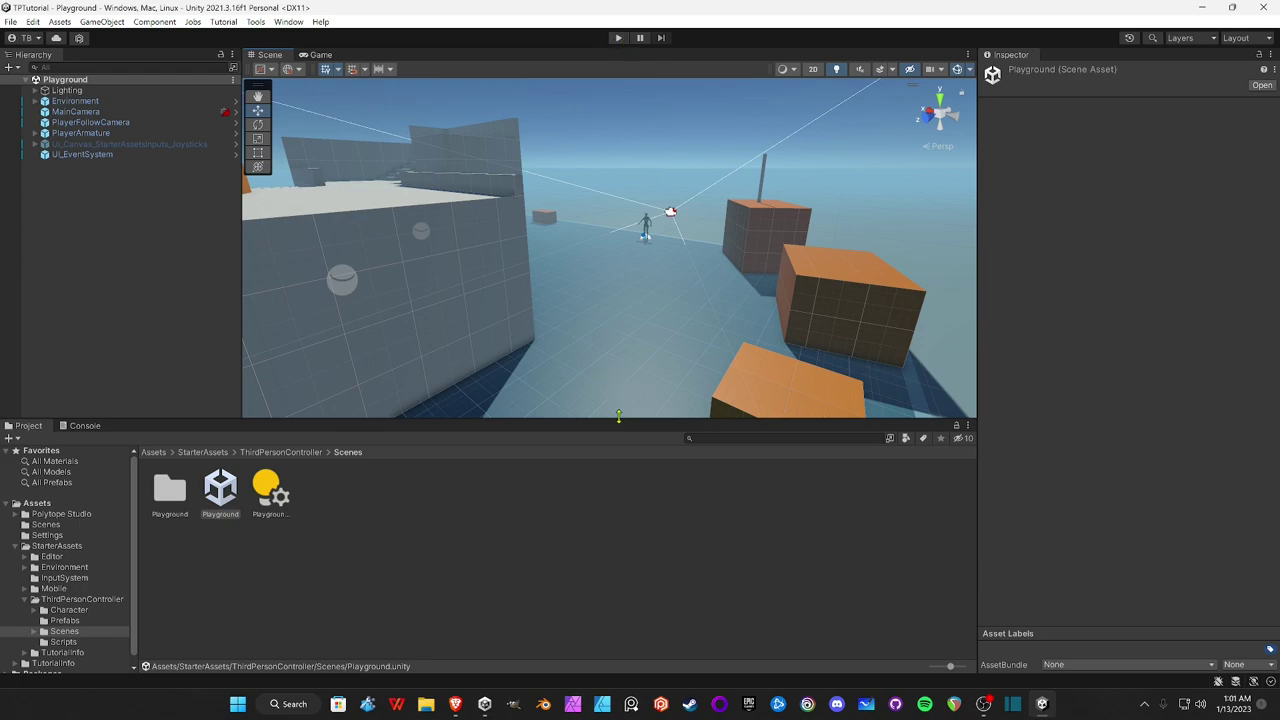
left_click_drag(620, 419, 653, 620)
- Play-test the Playground scene by running and jumping the robot character around the level and onto a box, and stop play mode
left_click(618, 38)
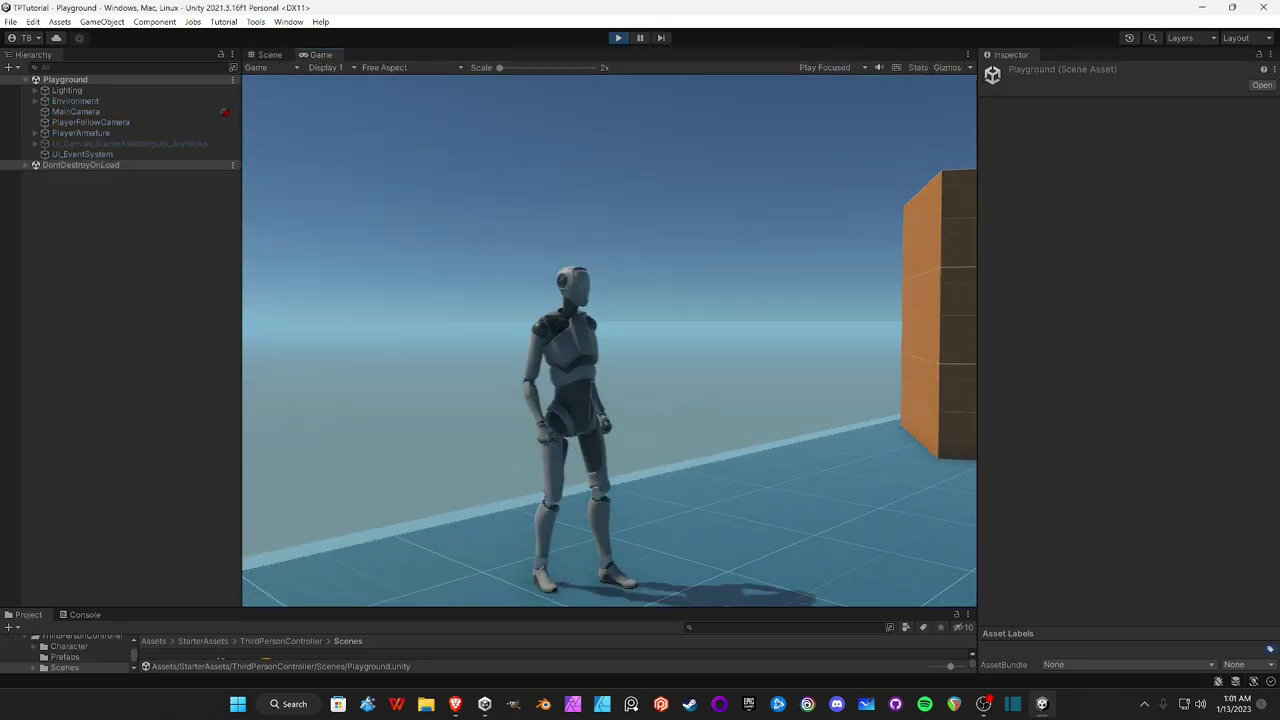
key("w")
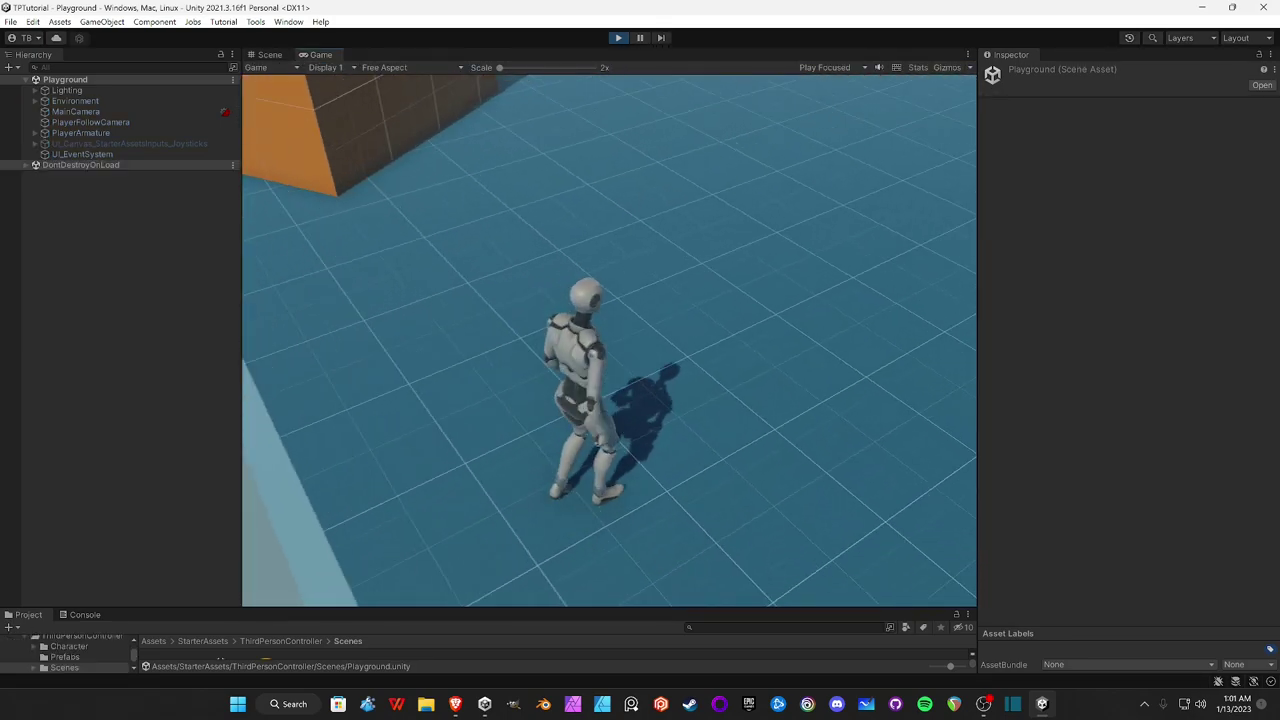
key("w")
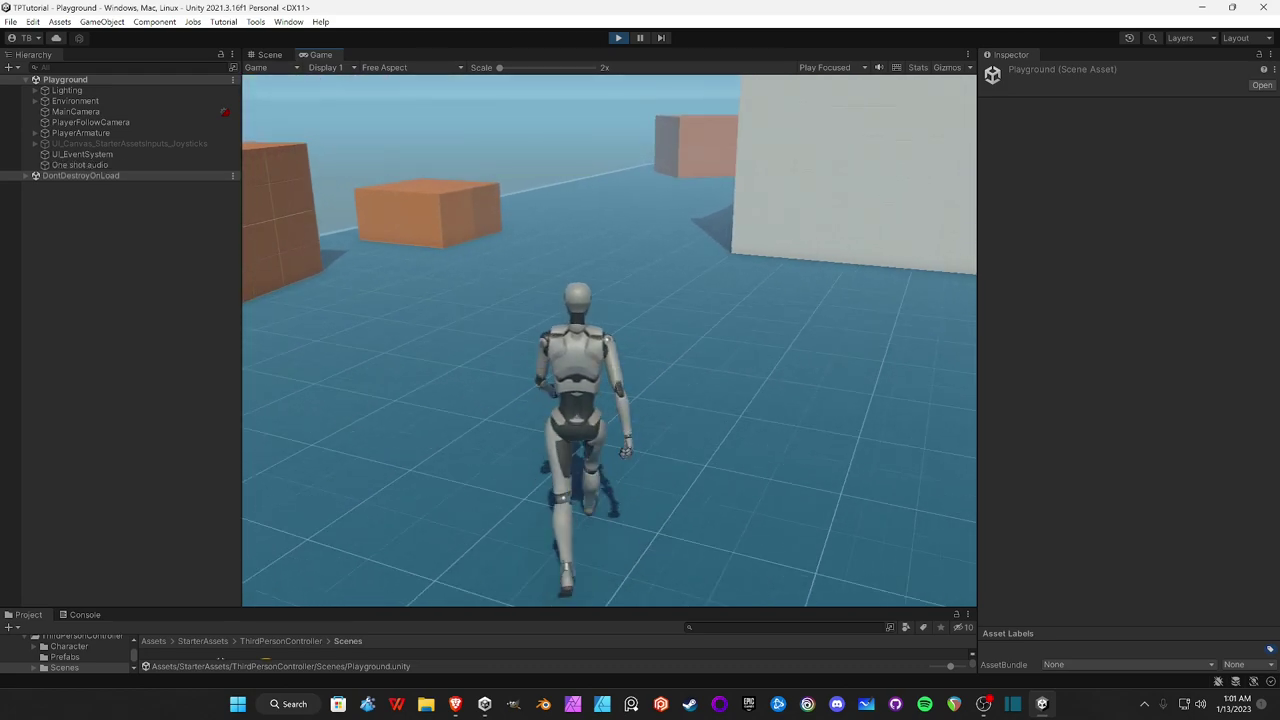
key("w")
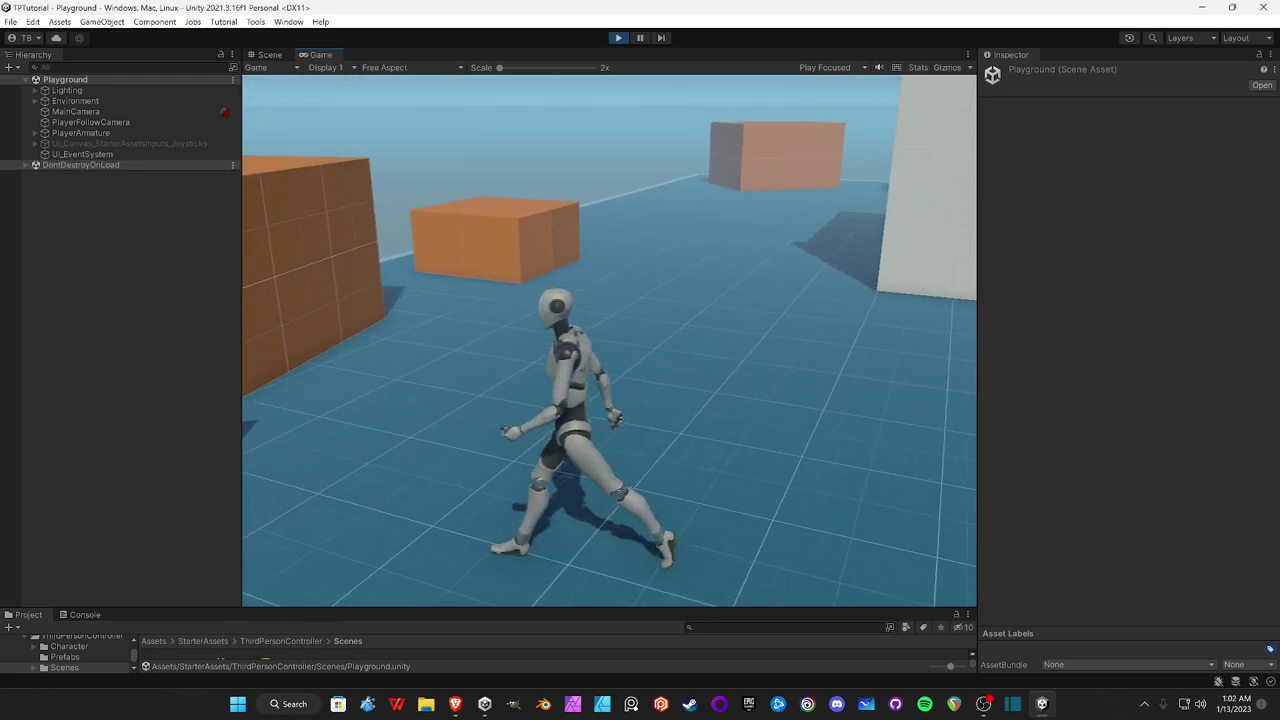
key("w")
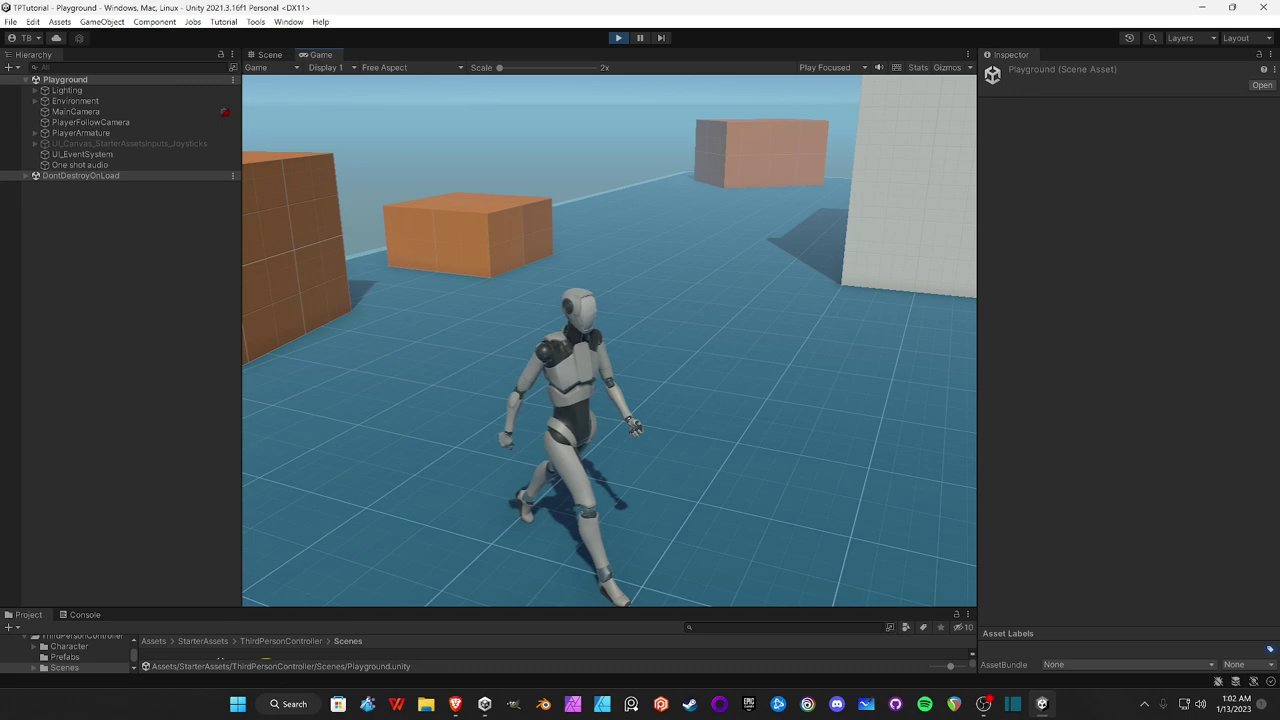
key("w")
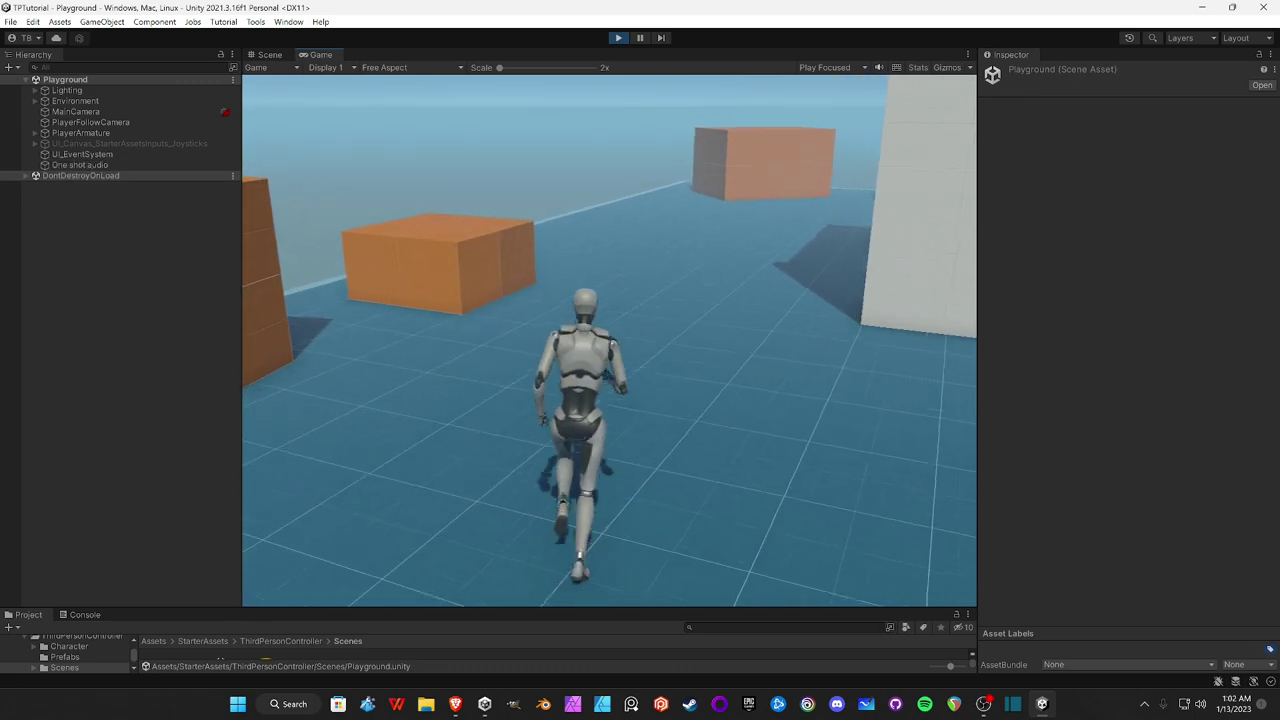
key("s")
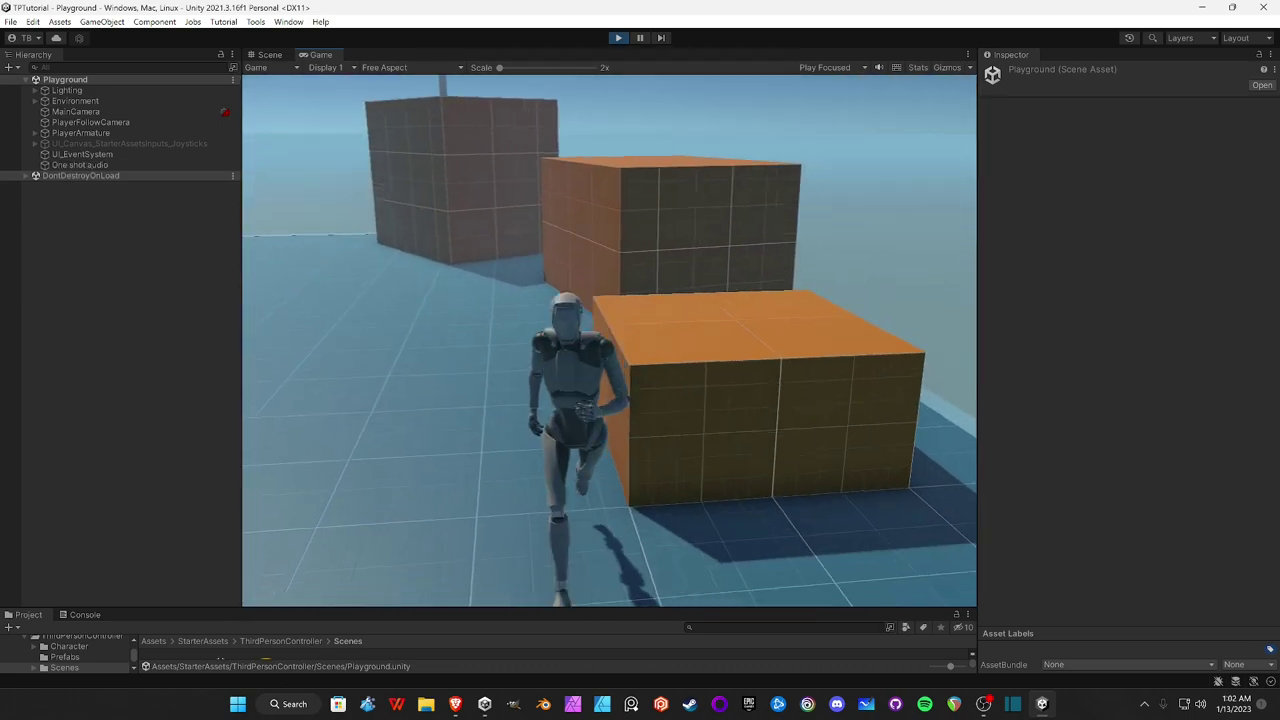
key("w")
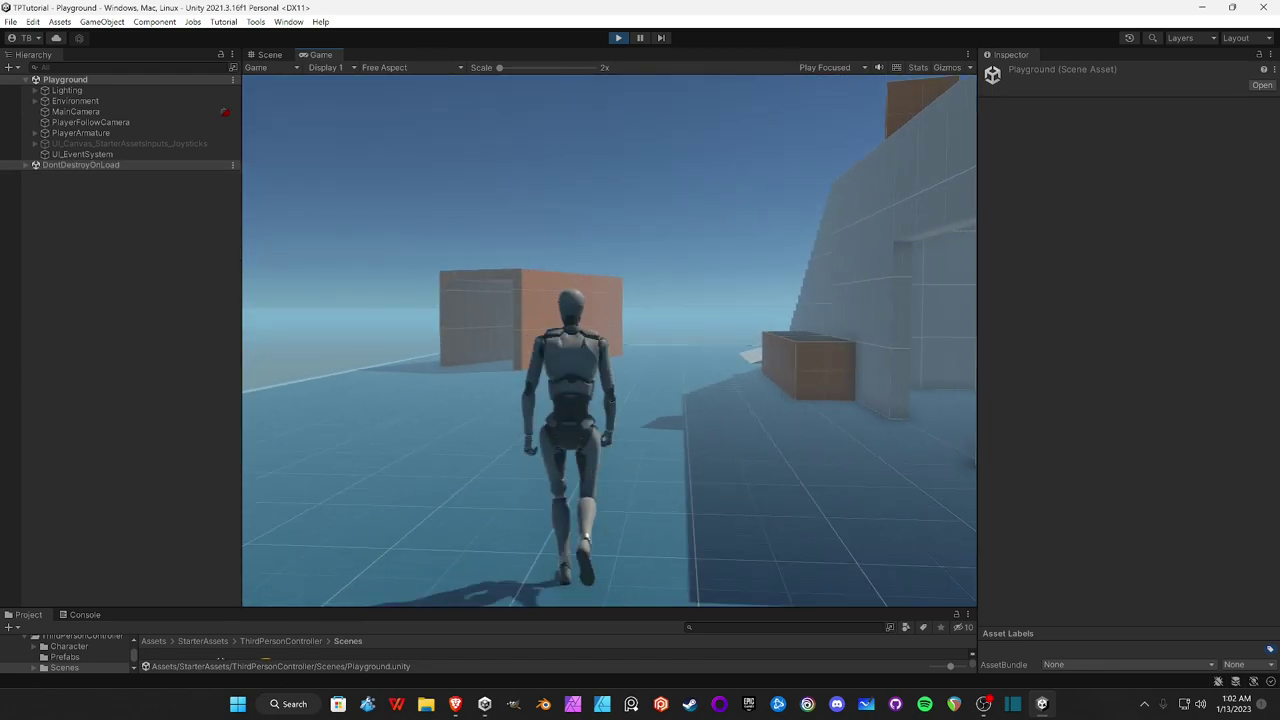
key("space")
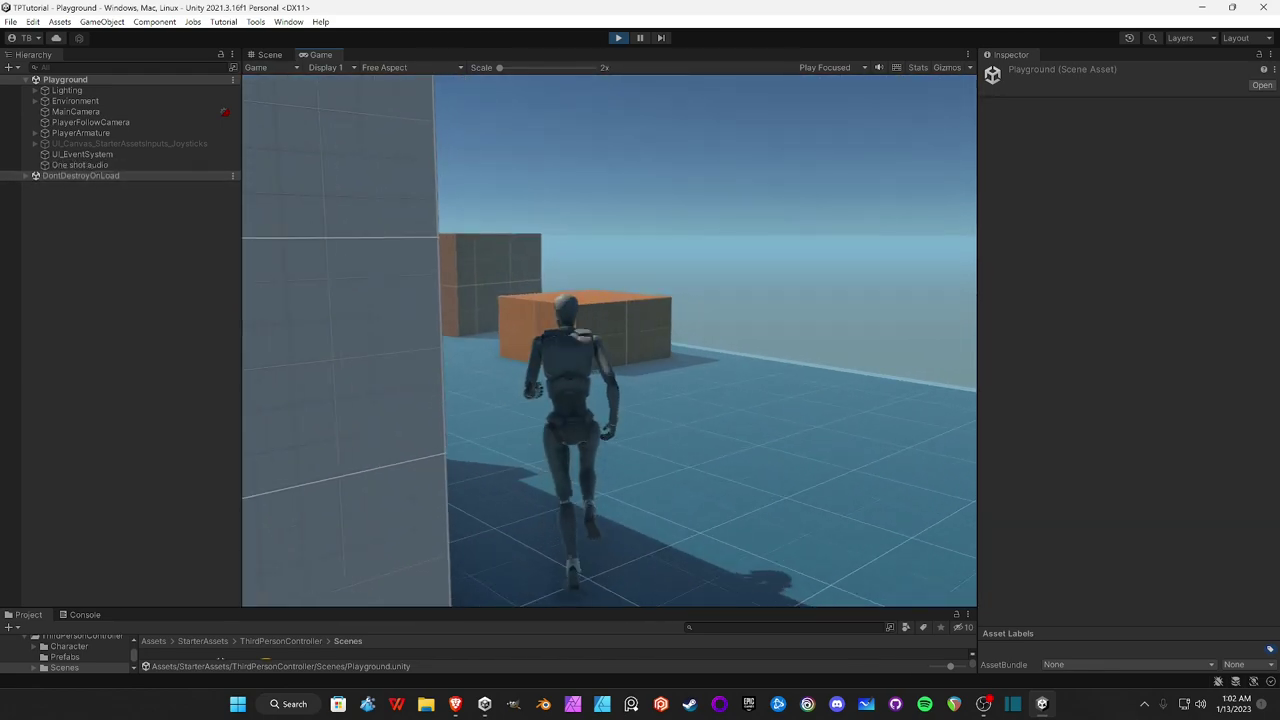
key("space")
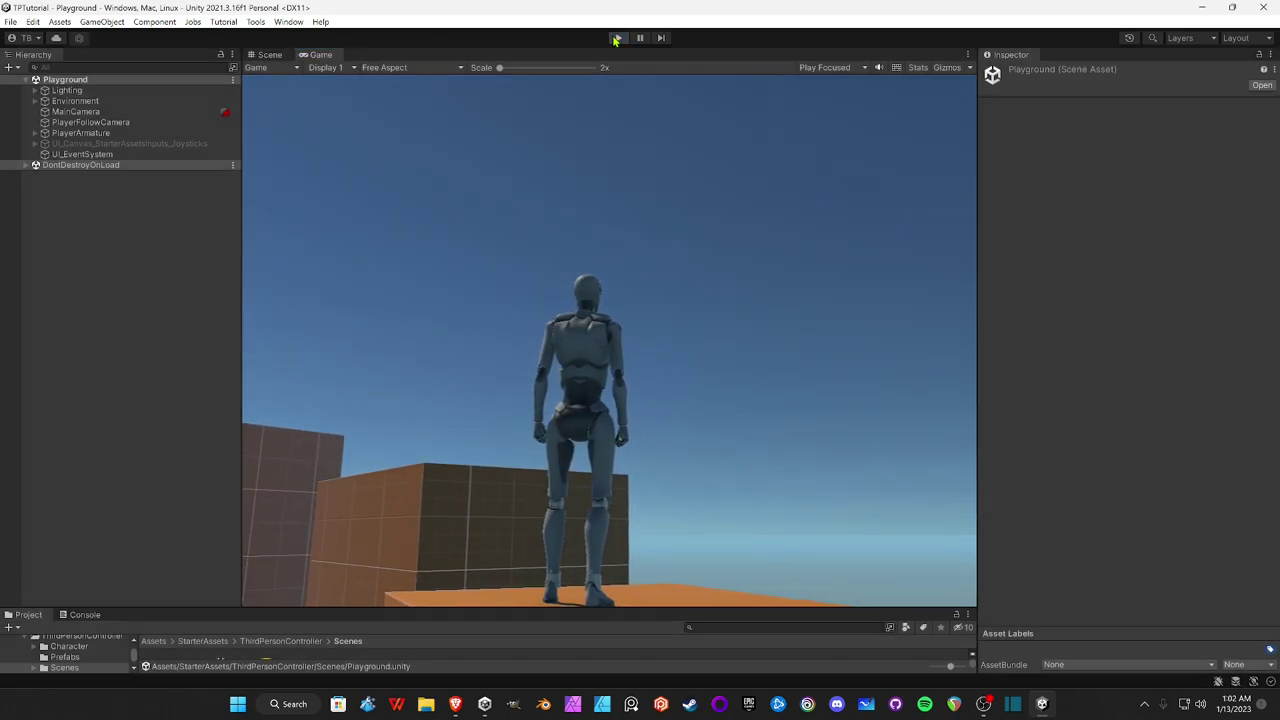
left_click(616, 39)
- Restore the taller Project area, select the PlayerArmature character in the scene and turn off the scene gizmos
left_click_drag(576, 604, 576, 443)
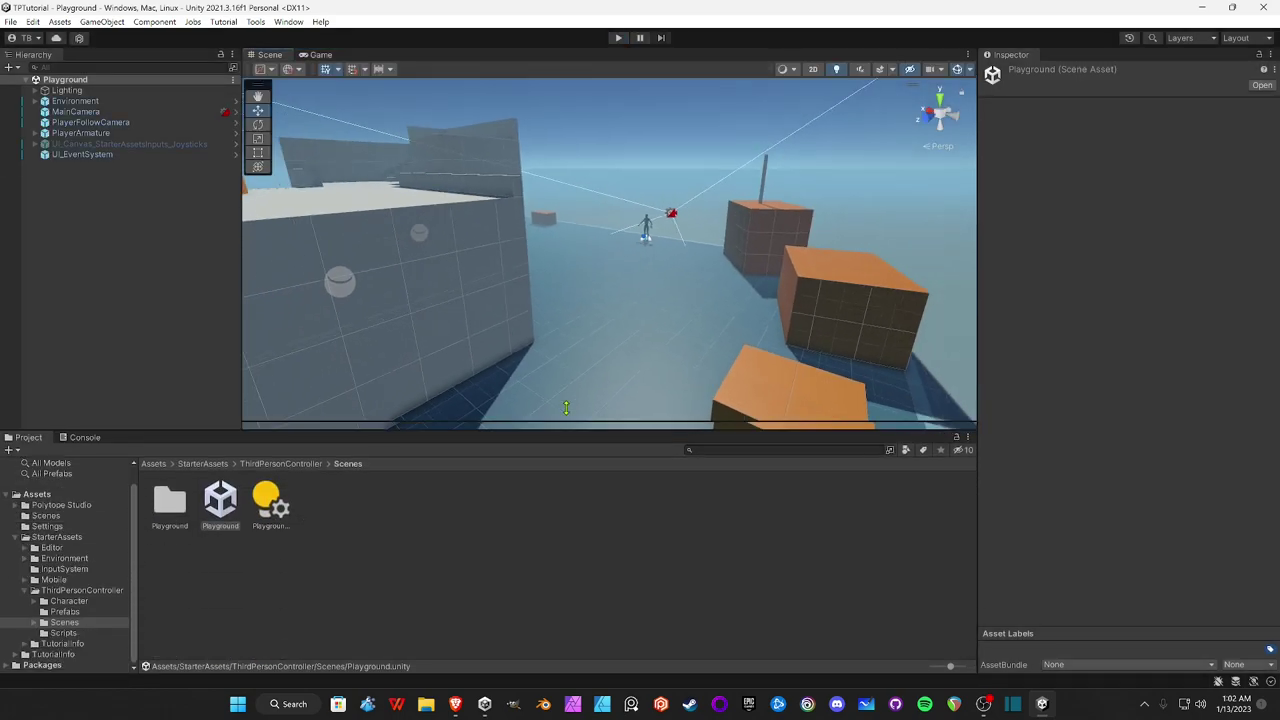
right_click_drag(600, 300, 792, 197)
key("w")
left_click(590, 249)
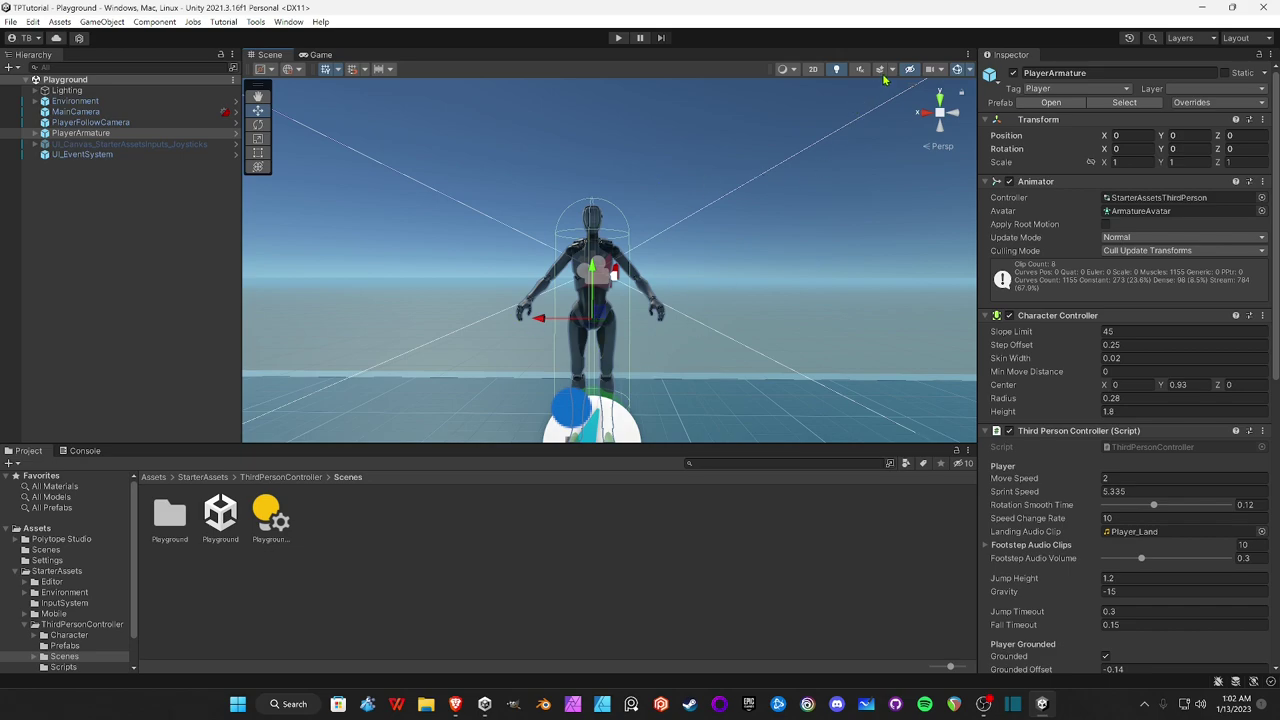
left_click(957, 70)
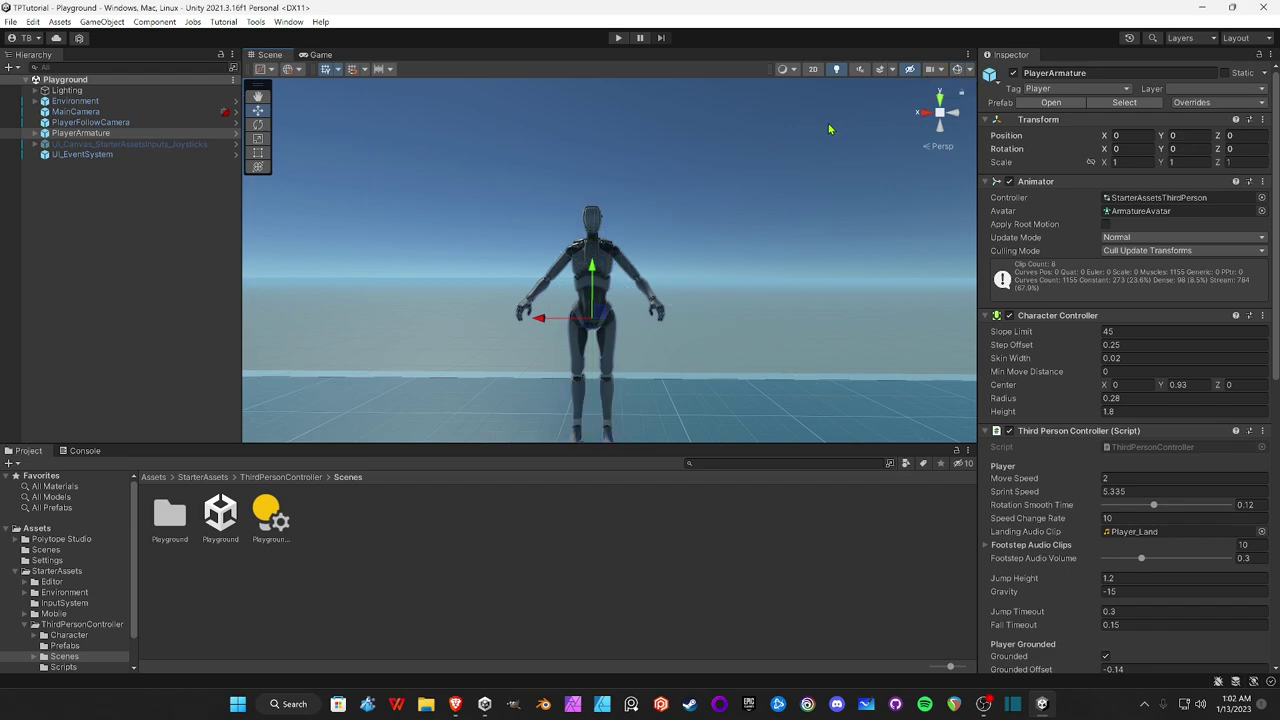
- Expand PlayerArmature and its Geometry, and toggle the Skinned Mesh Renderer of Armature_Mesh off and on to check what it displays
left_click(35, 134)
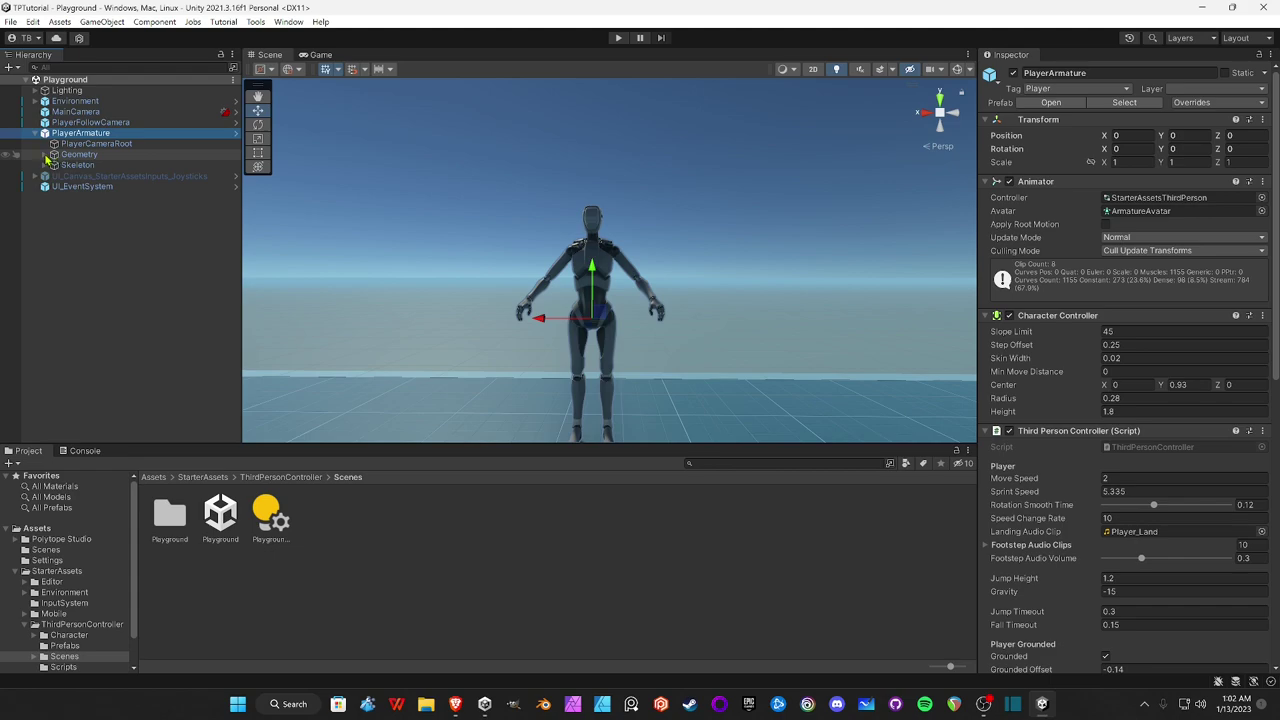
left_click(45, 155)
left_click(90, 165)
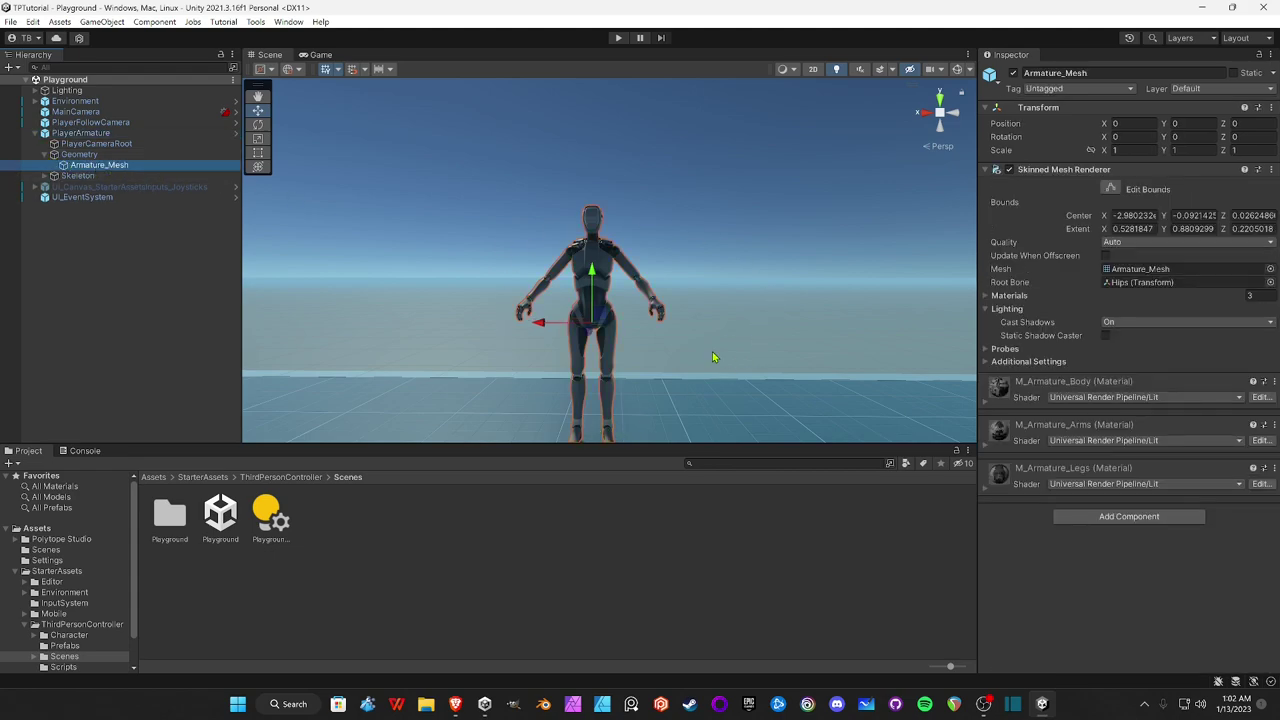
left_click(1009, 170)
left_click(1009, 170)
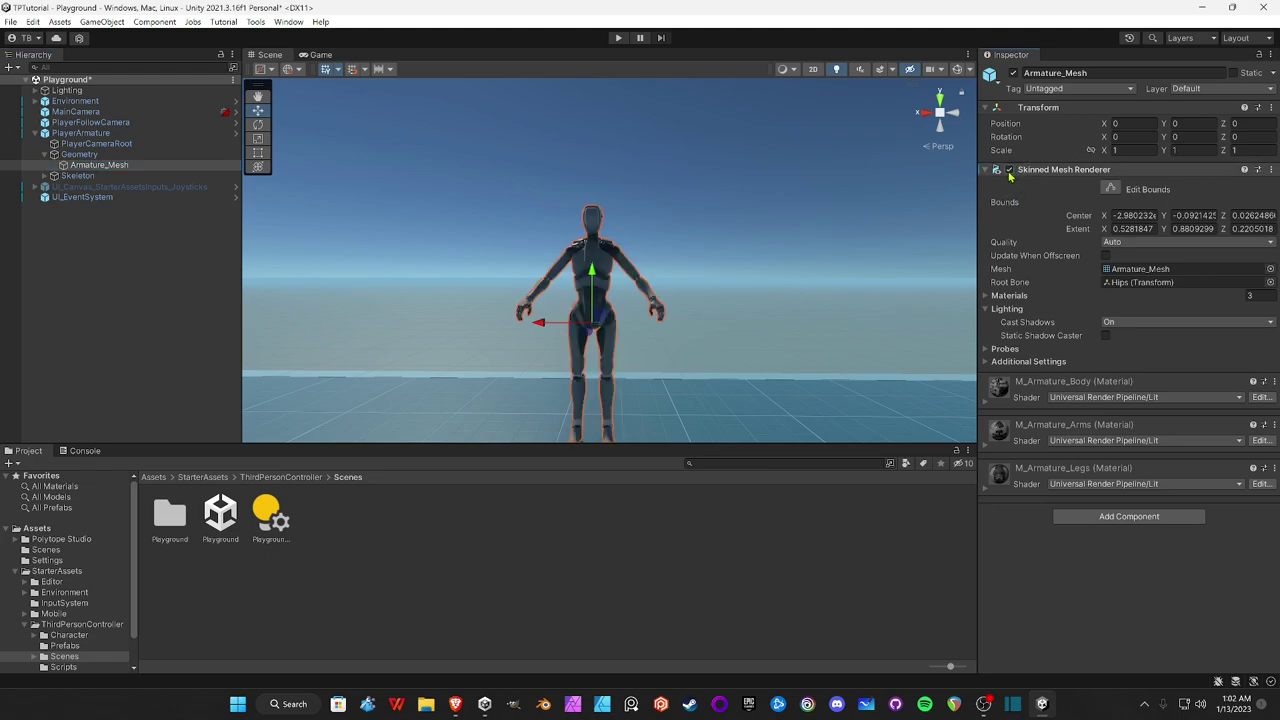
left_click(1009, 170)
left_click(1009, 170)
- Unpack the PlayerArmature prefab completely in the scene
left_click(73, 135)
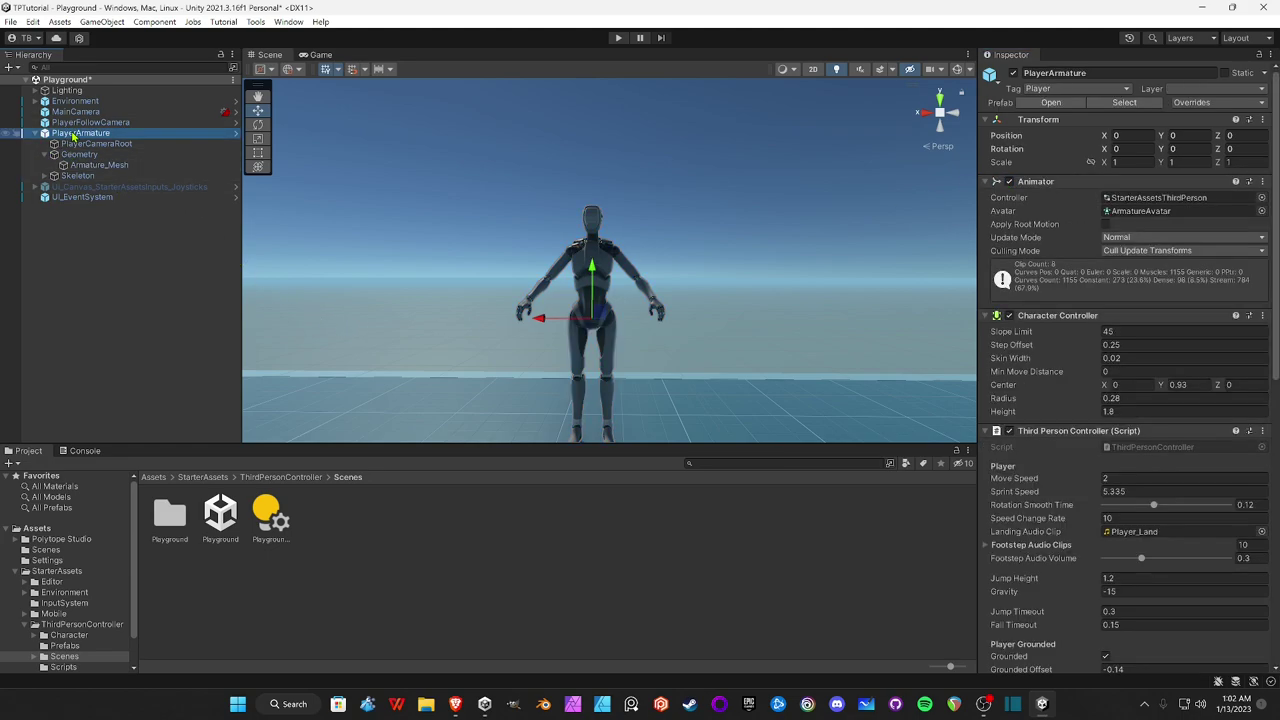
right_click(73, 135)
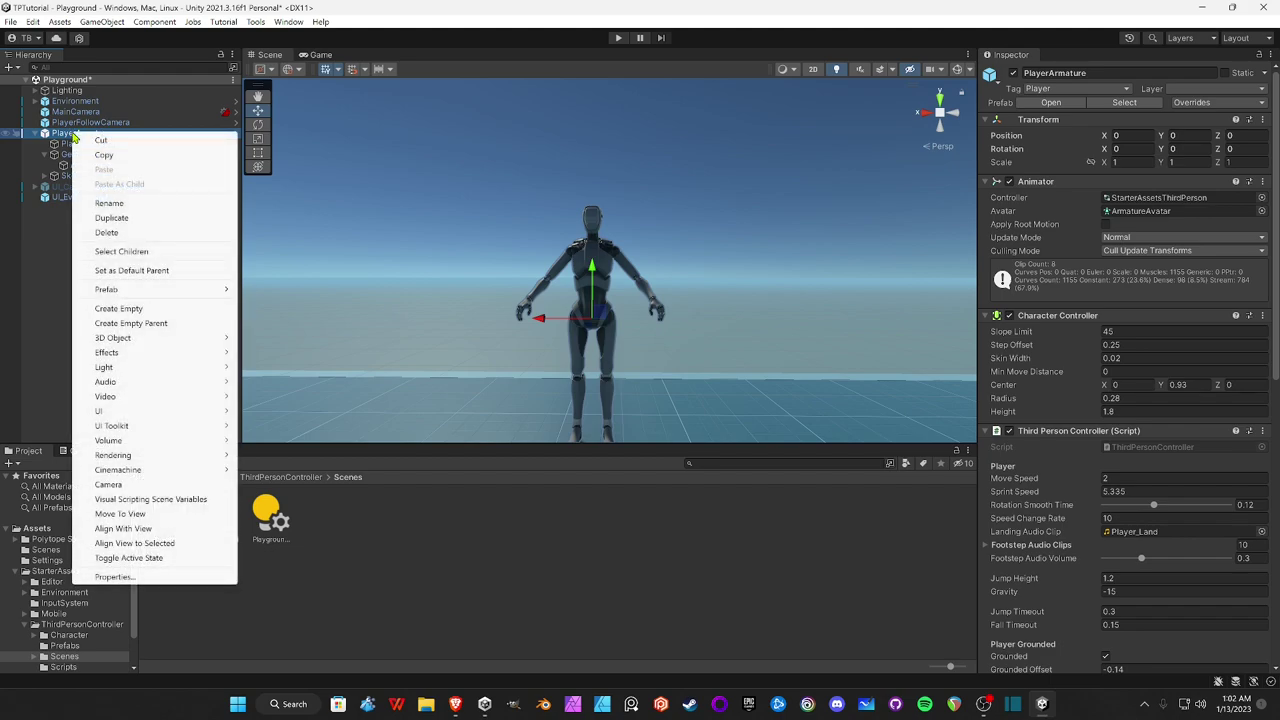
mouse_move(188, 289)
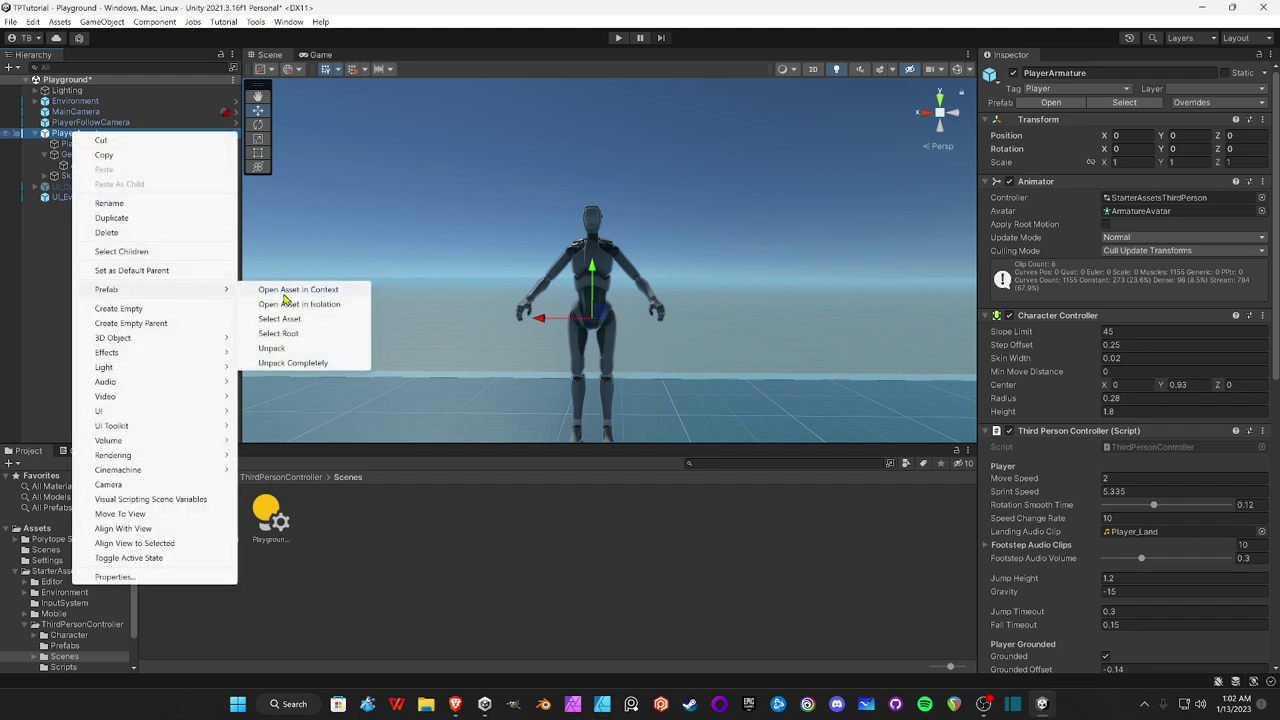
left_click(296, 364)
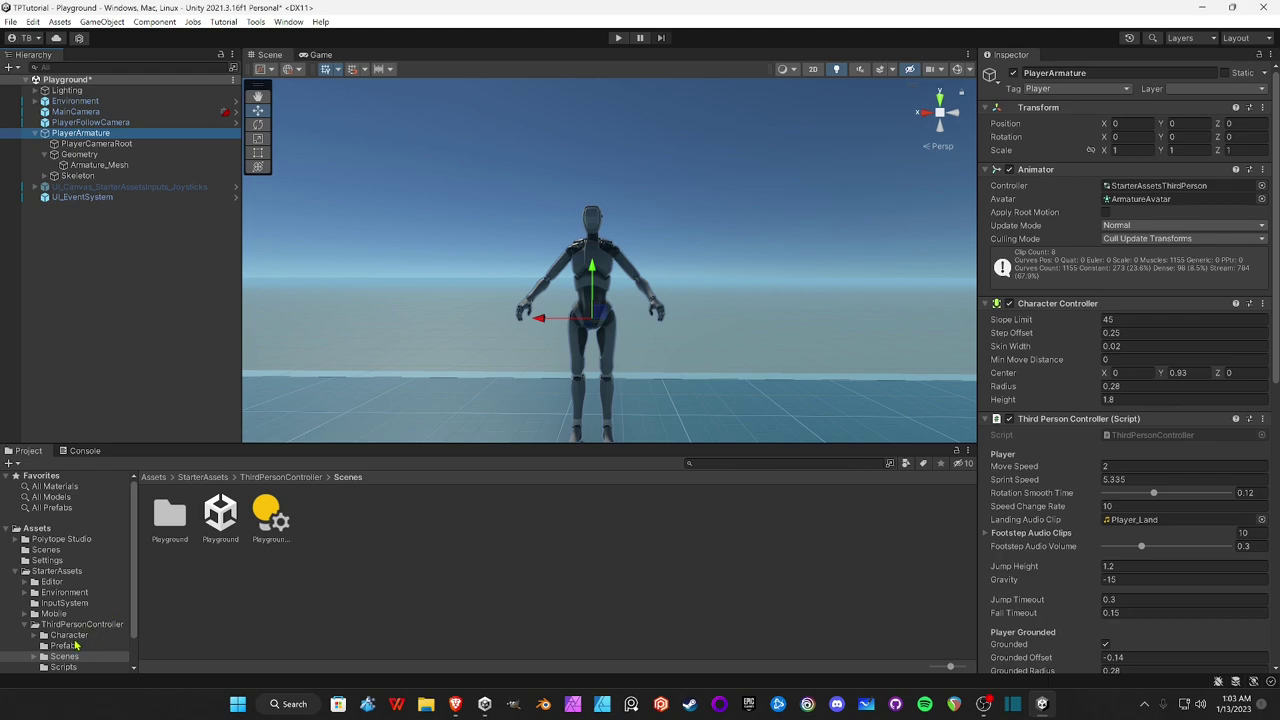
- Collapse the ThirdPersonController folder and preview the PT_Medieval_Plague_Doctor prefab in Polytope Studio's Lowpoly Medieval Characters Prefabs folder
scroll(82, 646, "down", 2)
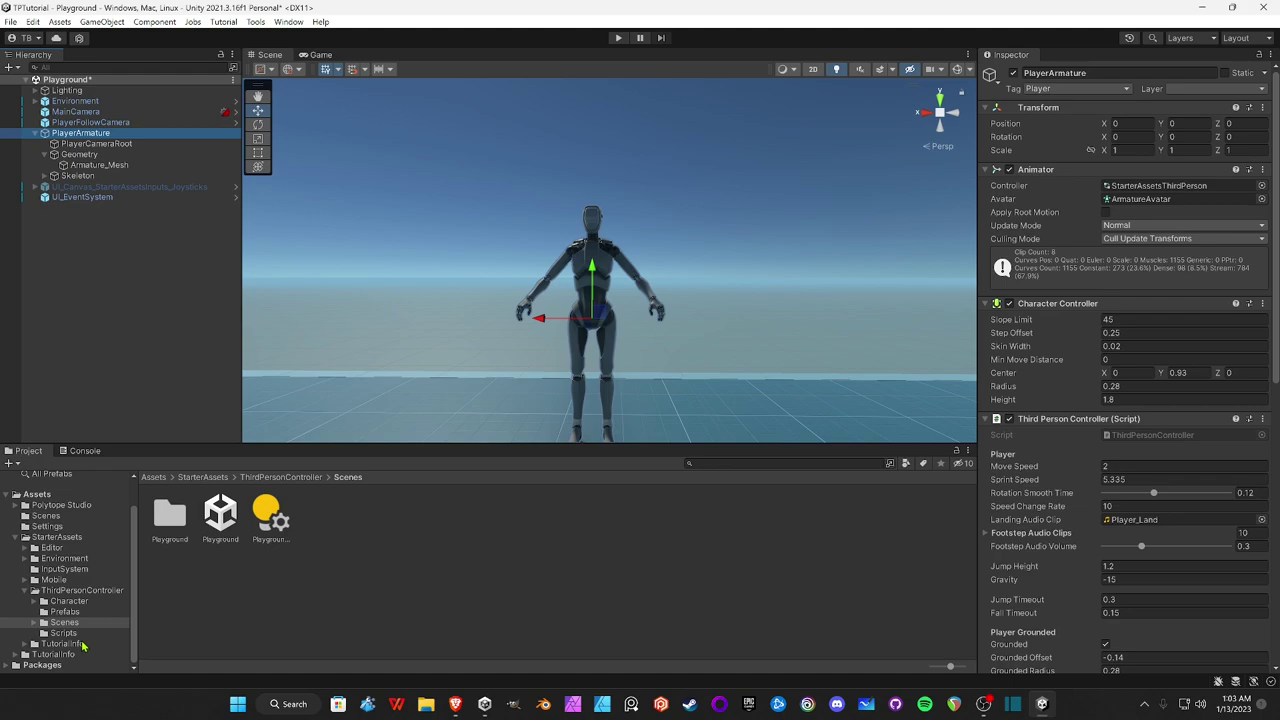
left_click(27, 592)
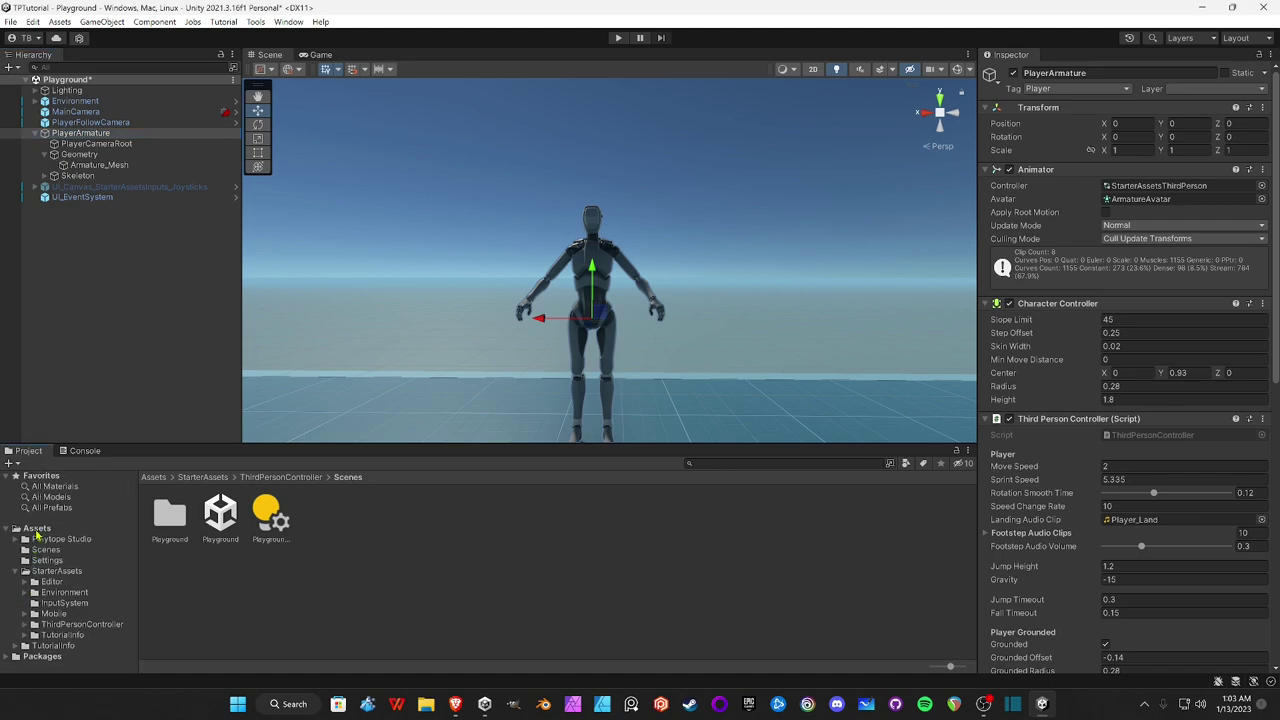
left_click(44, 541)
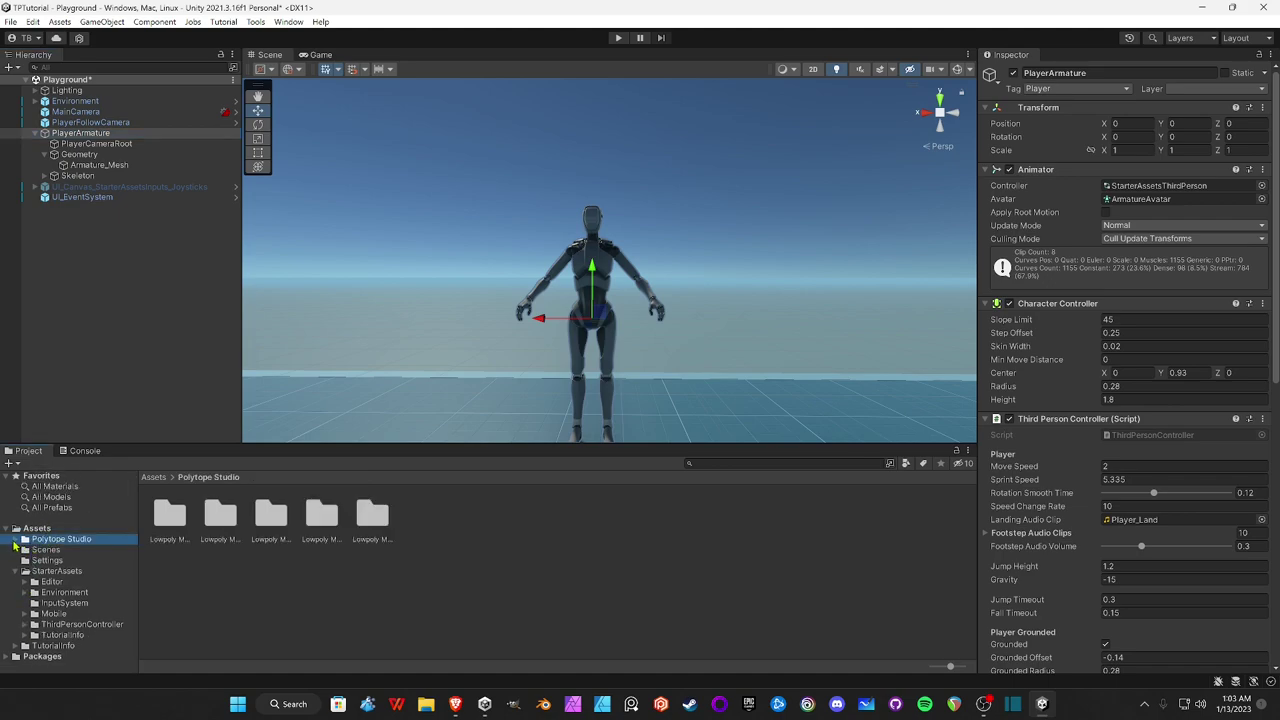
left_click(169, 515)
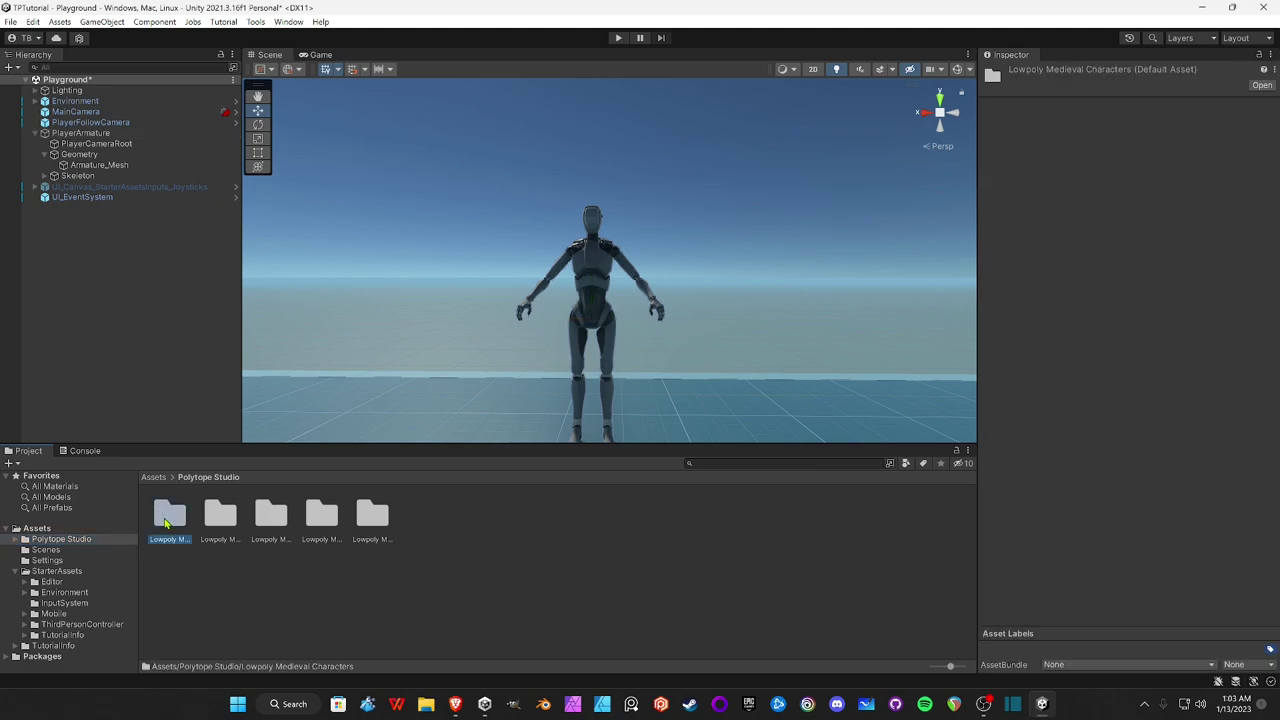
double_click(169, 515)
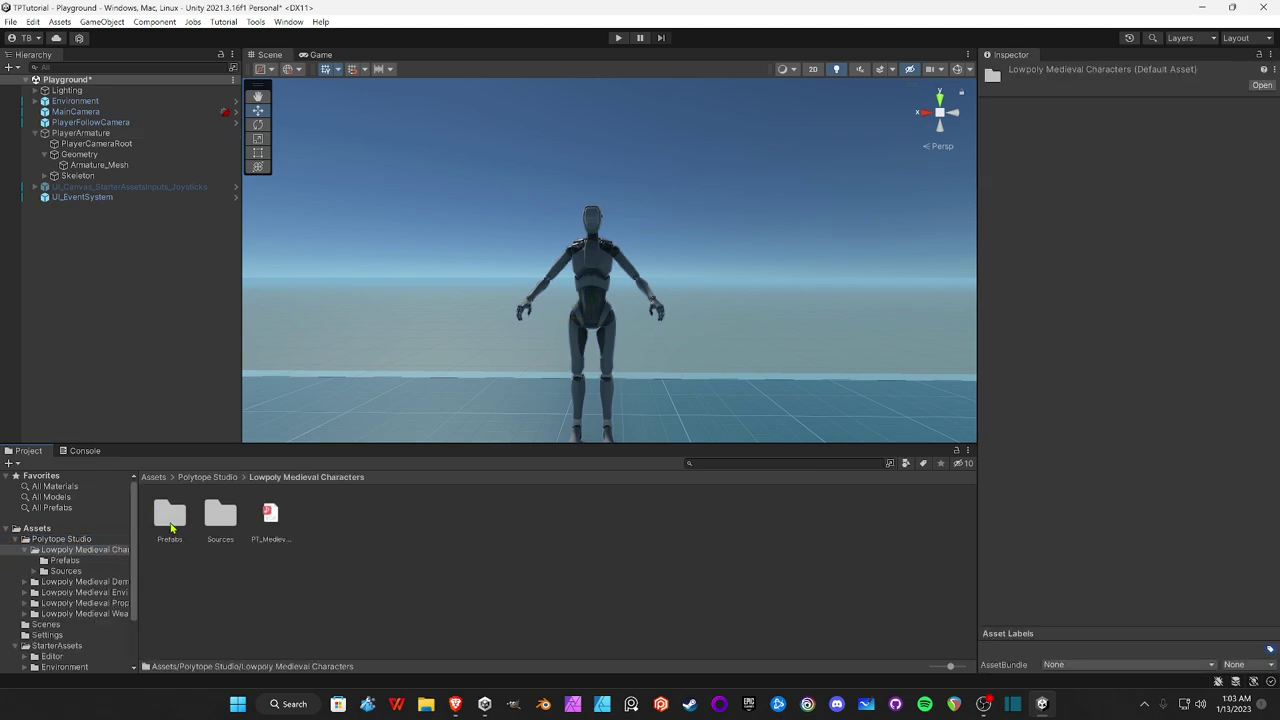
double_click(170, 515)
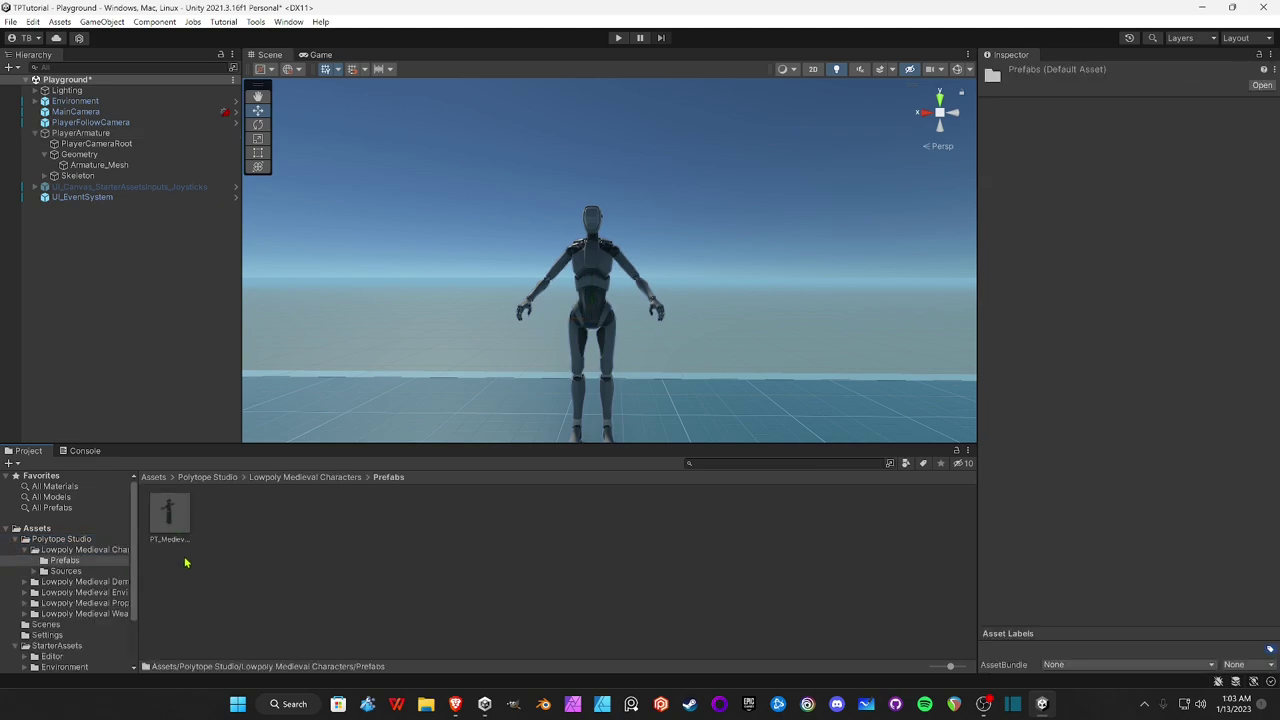
left_click(169, 515)
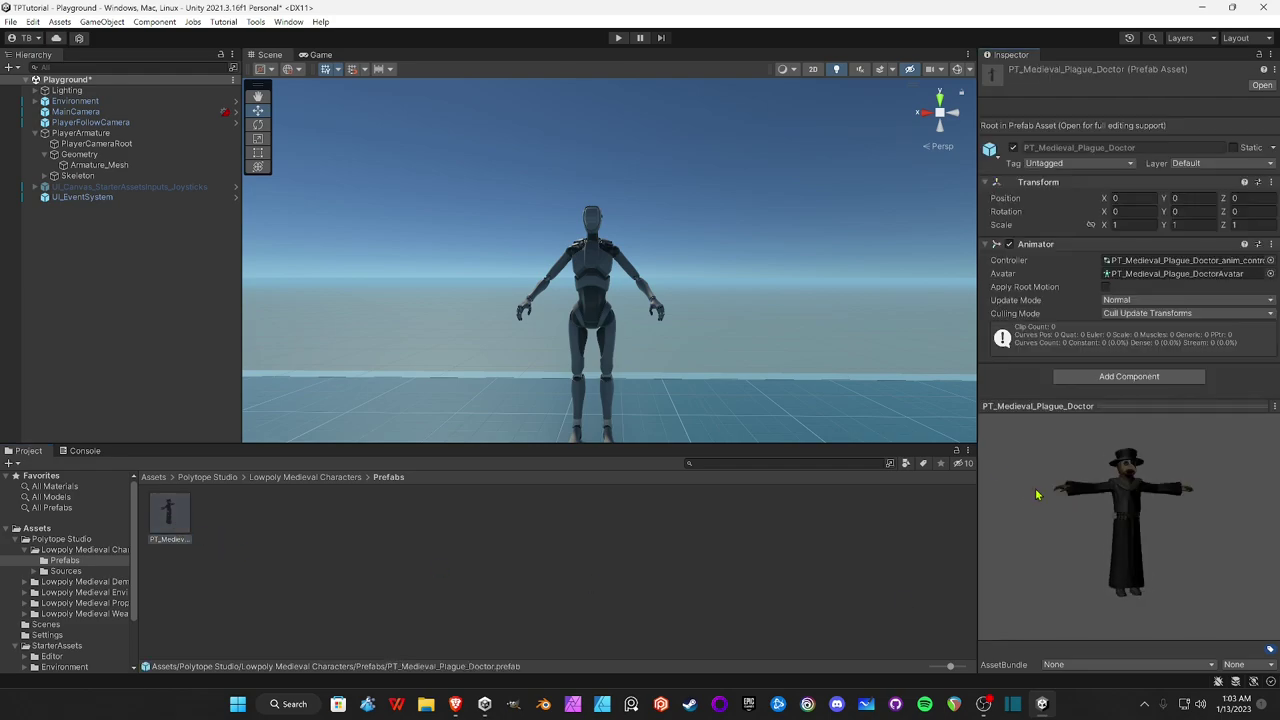
left_click_drag(1036, 494, 1008, 526)
- Place the PT_Medieval_Plague_Doctor prefab in the scene overlapping the robot character, at about X 0.001 and Z -0.041
left_click_drag(181, 523, 594, 442)
right_click_drag(594, 442, 602, 260)
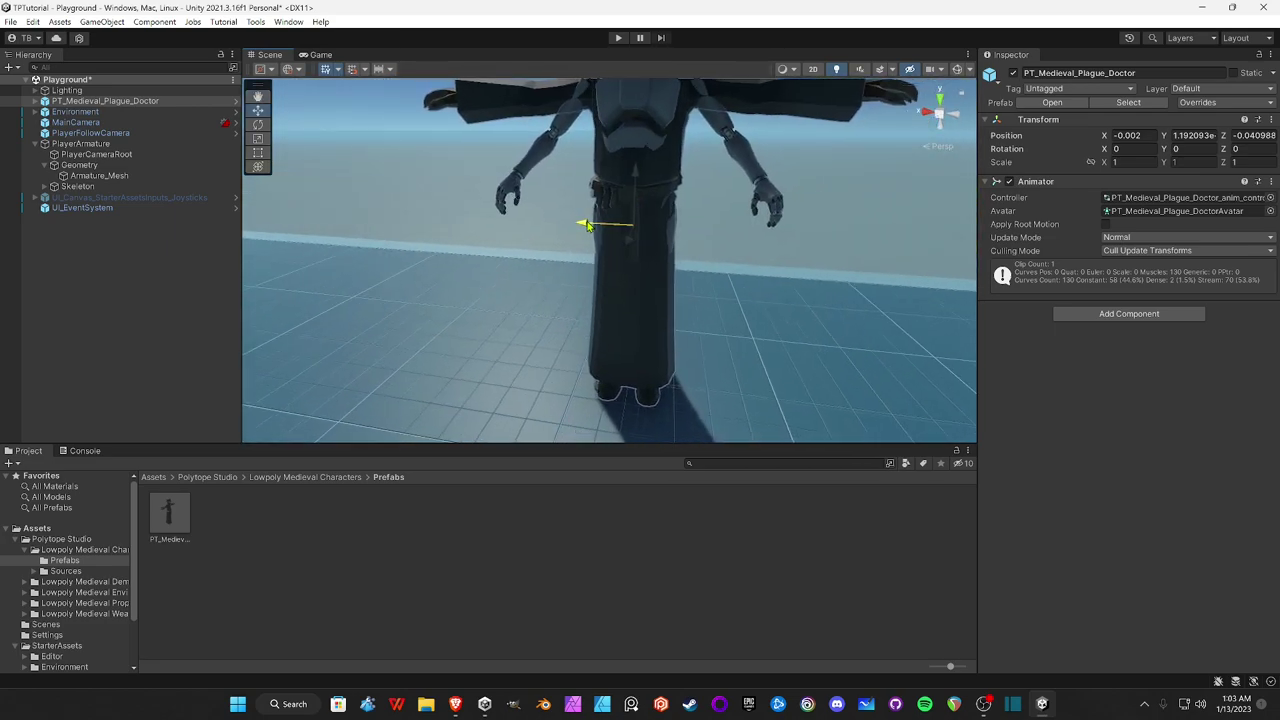
left_click_drag(588, 226, 591, 227)
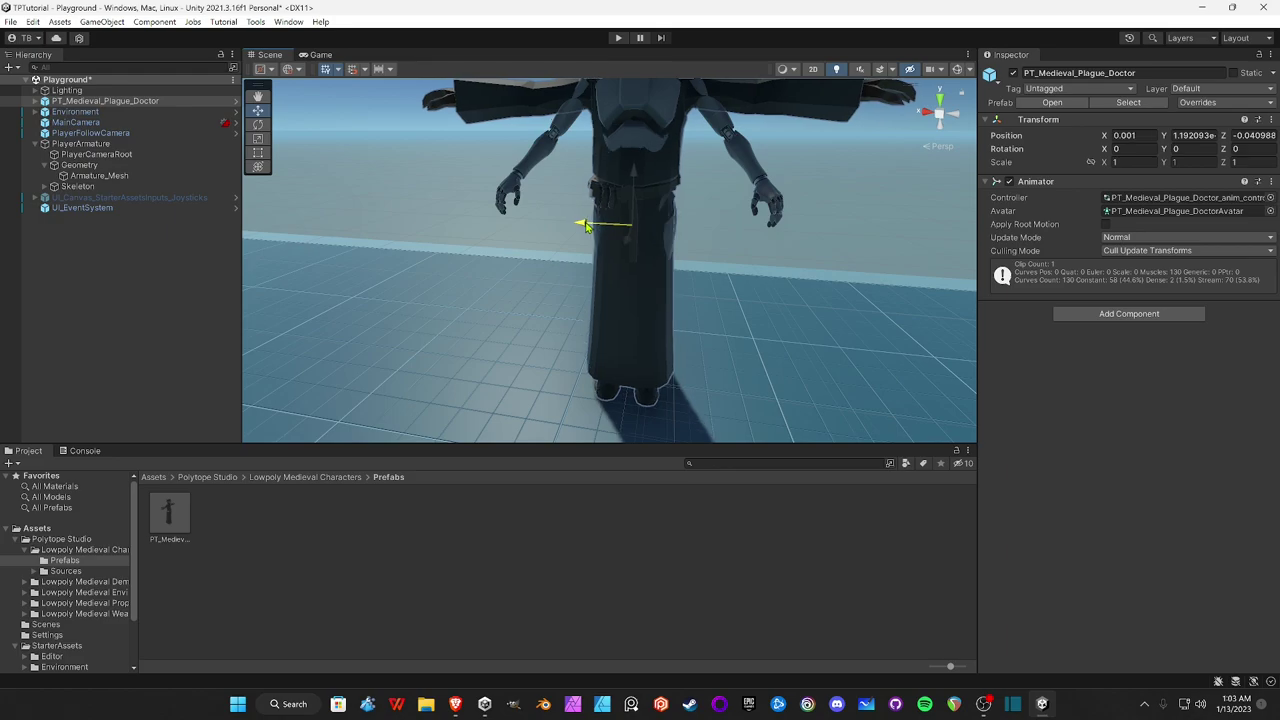
right_click_drag(591, 227, 612, 300)
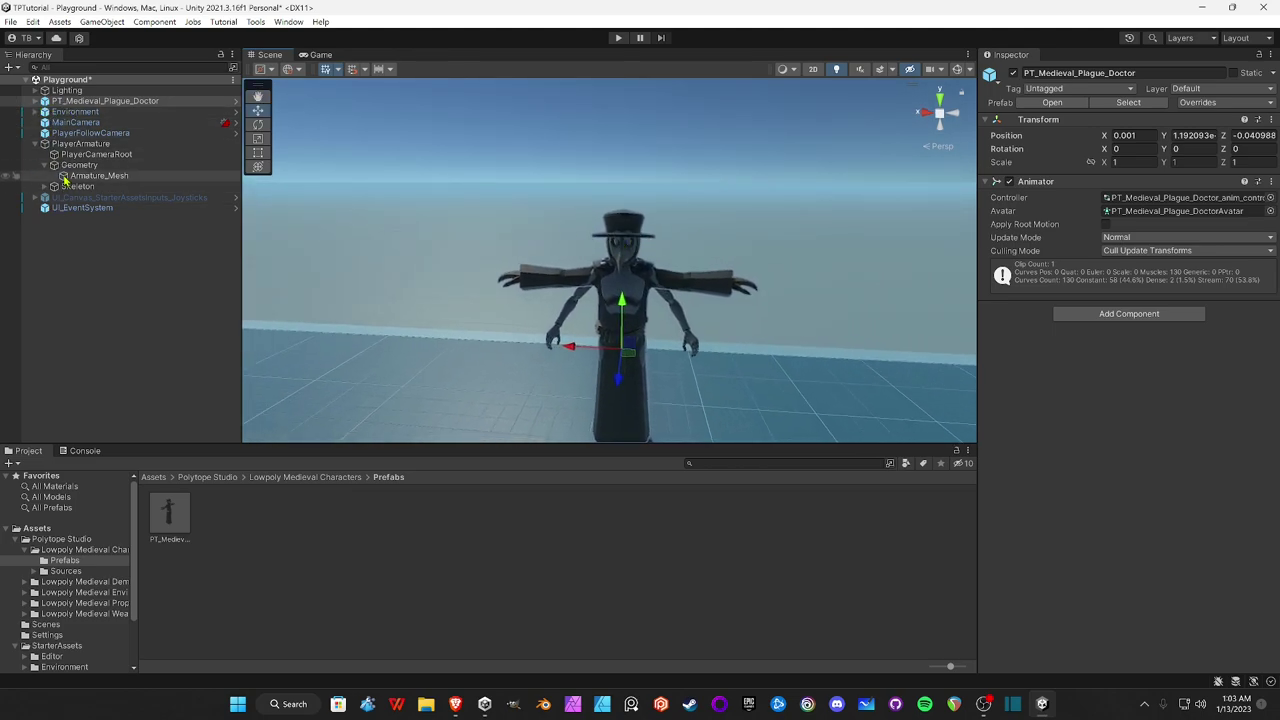
- Expand PT_Medieval_Plague_Doctor in the scene hierarchy and unpack its prefab completely
left_click(33, 102)
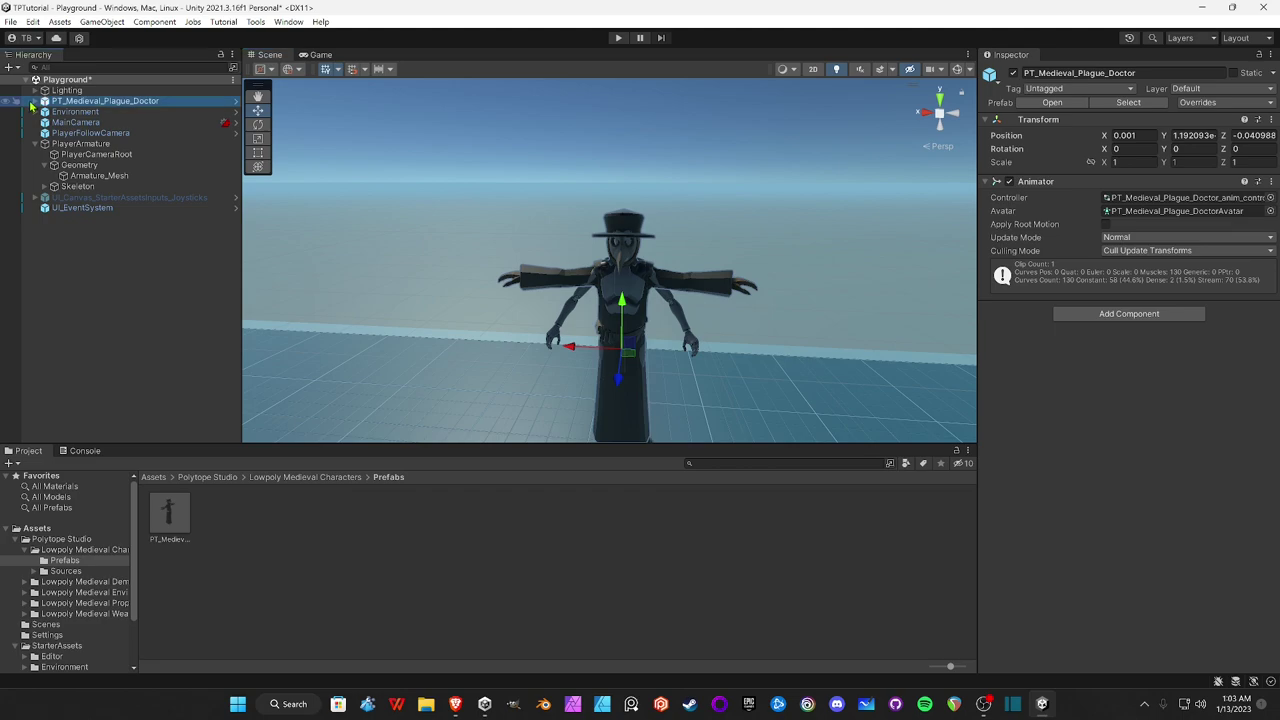
left_click(36, 101)
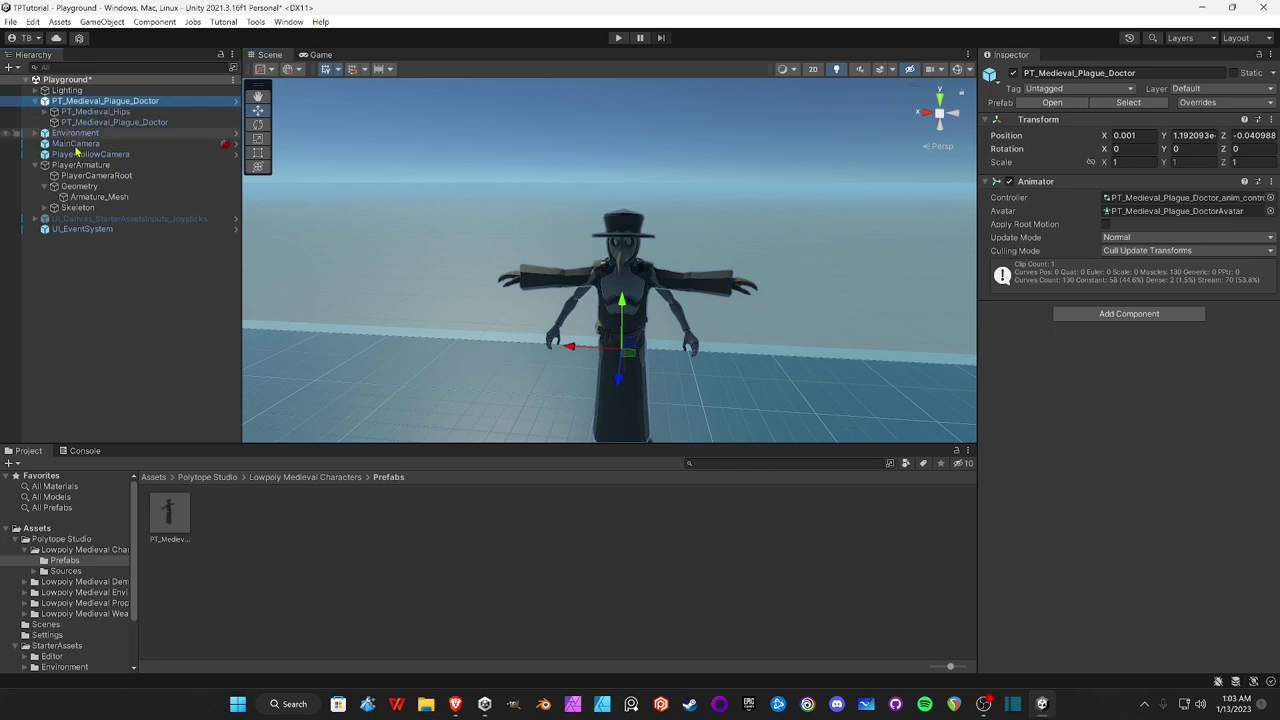
right_click(118, 104)
mouse_move(255, 259)
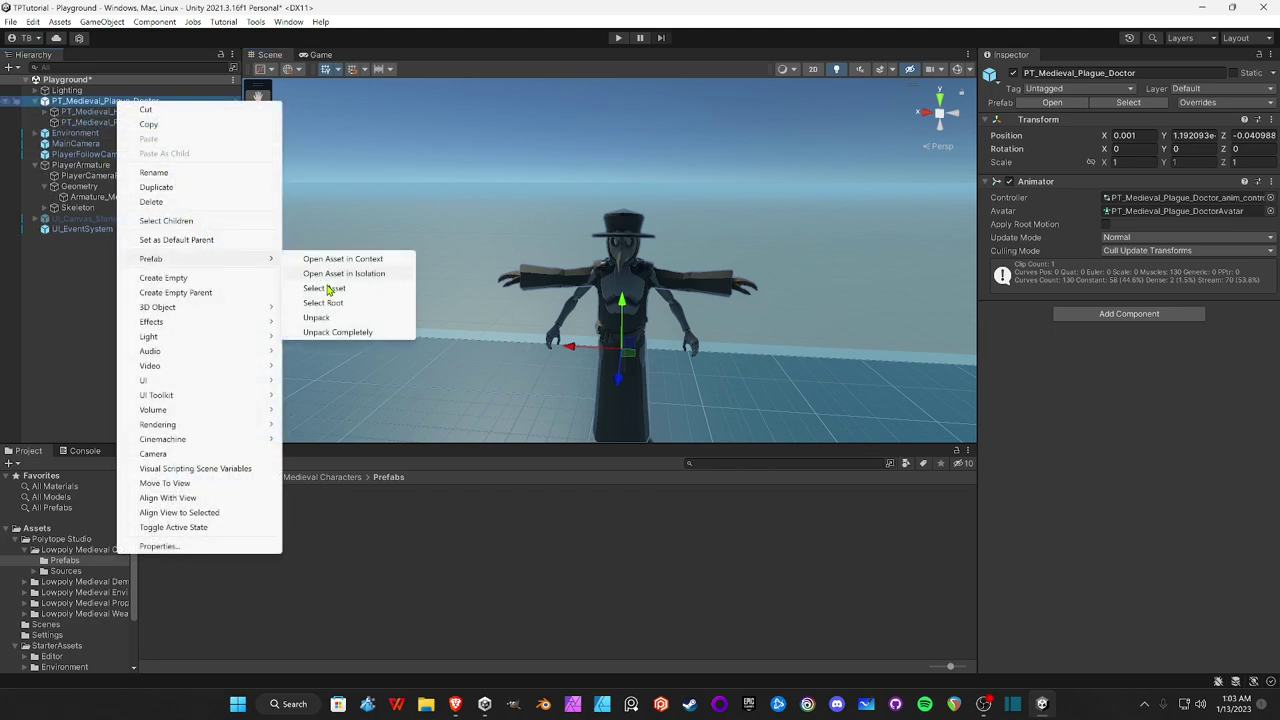
left_click(338, 332)
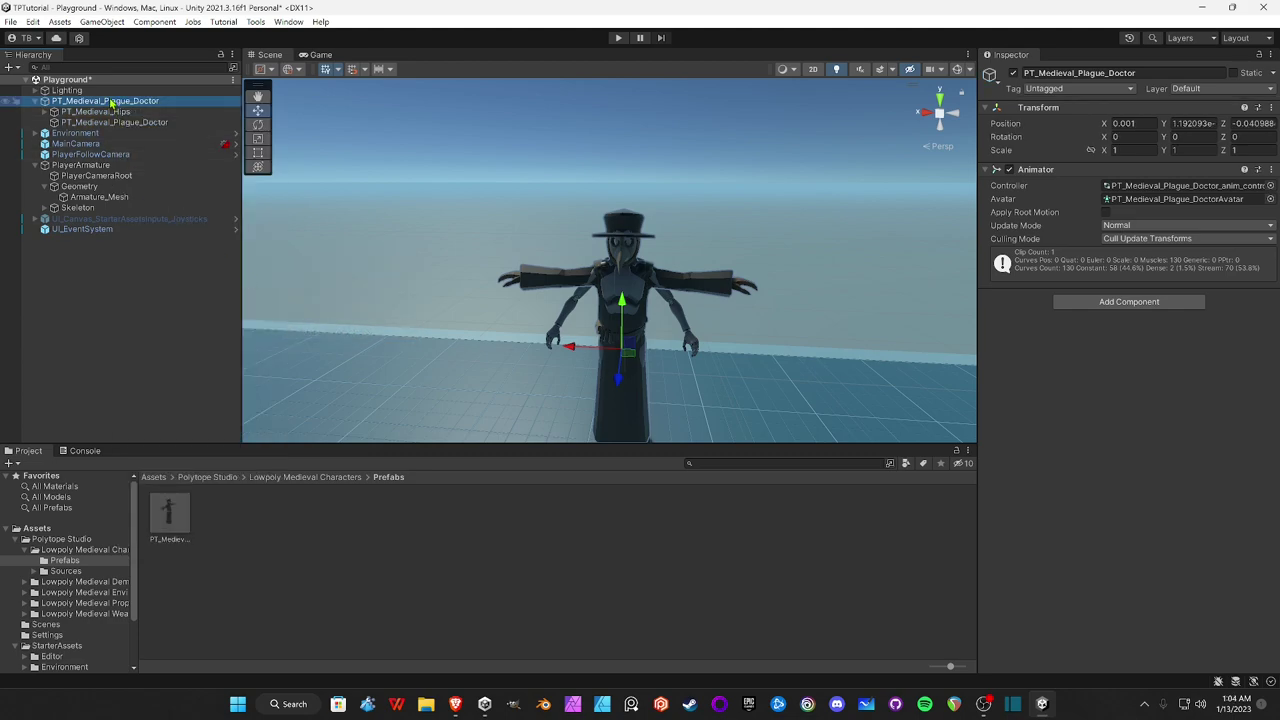
- Delete the robot's Armature_Mesh from PlayerArmature's Geometry object and save the Playground scene
left_click(90, 198)
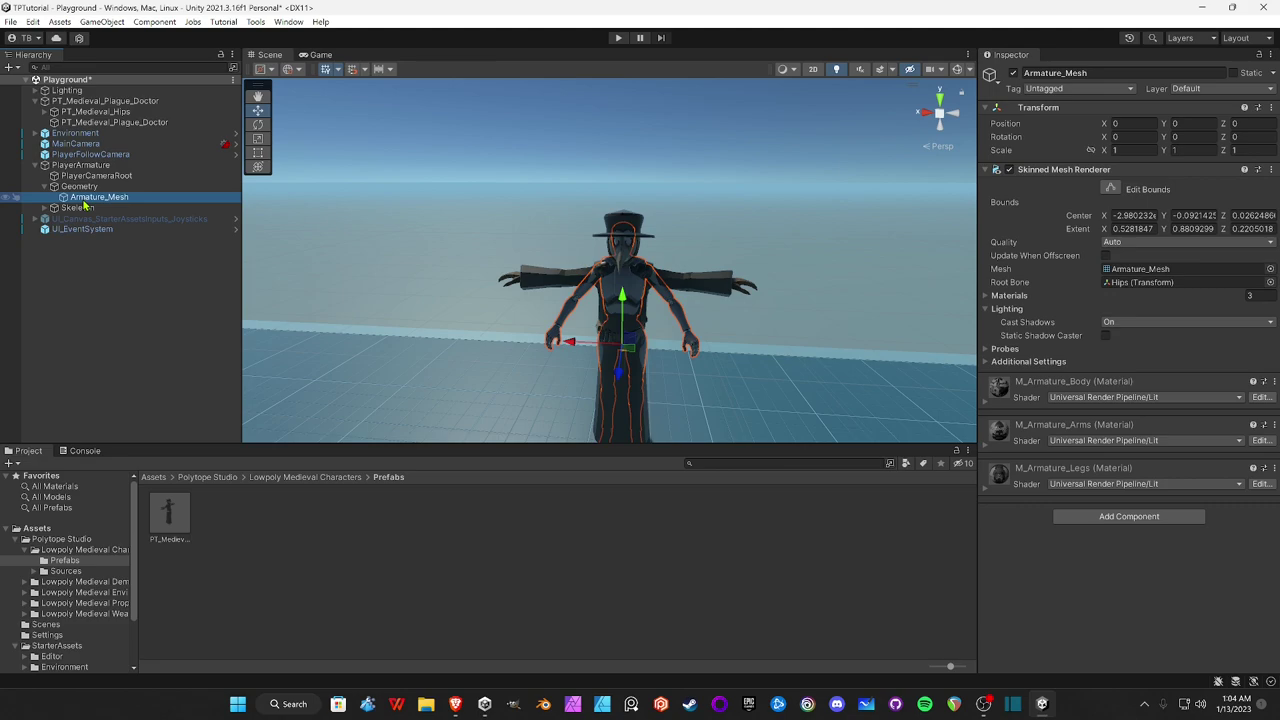
key("Delete")
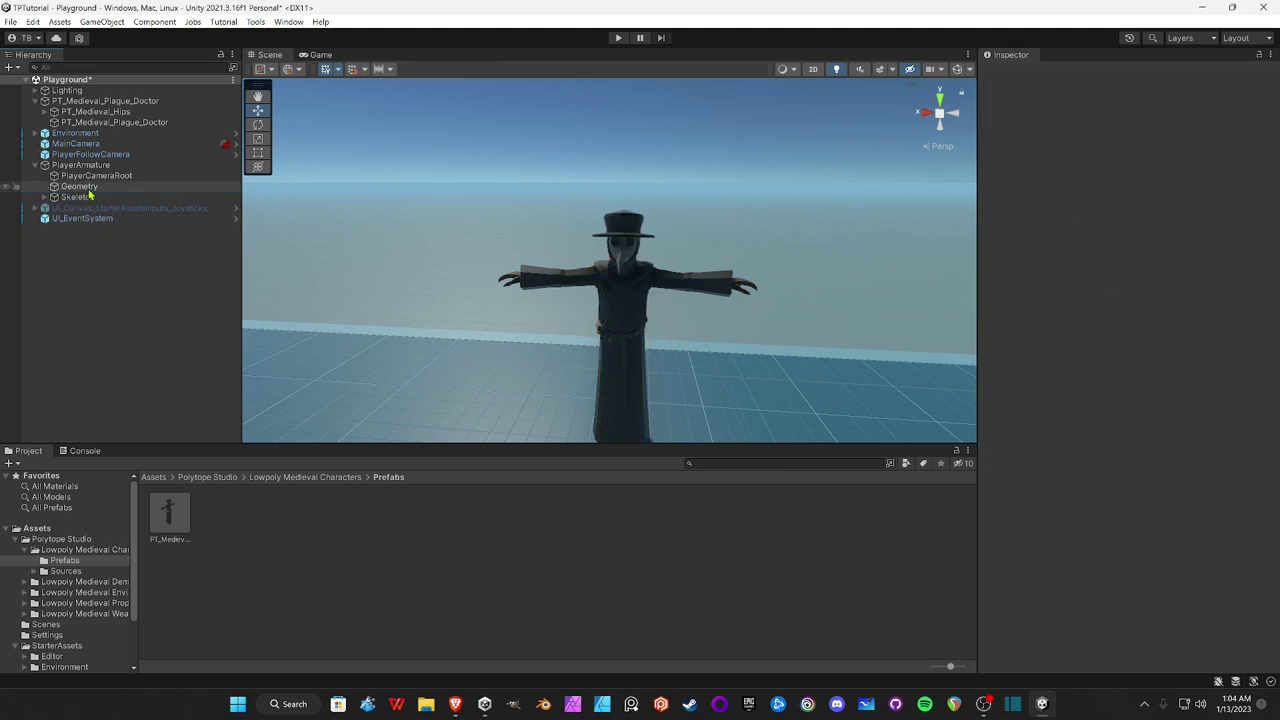
left_click_drag(737, 443, 787, 571)
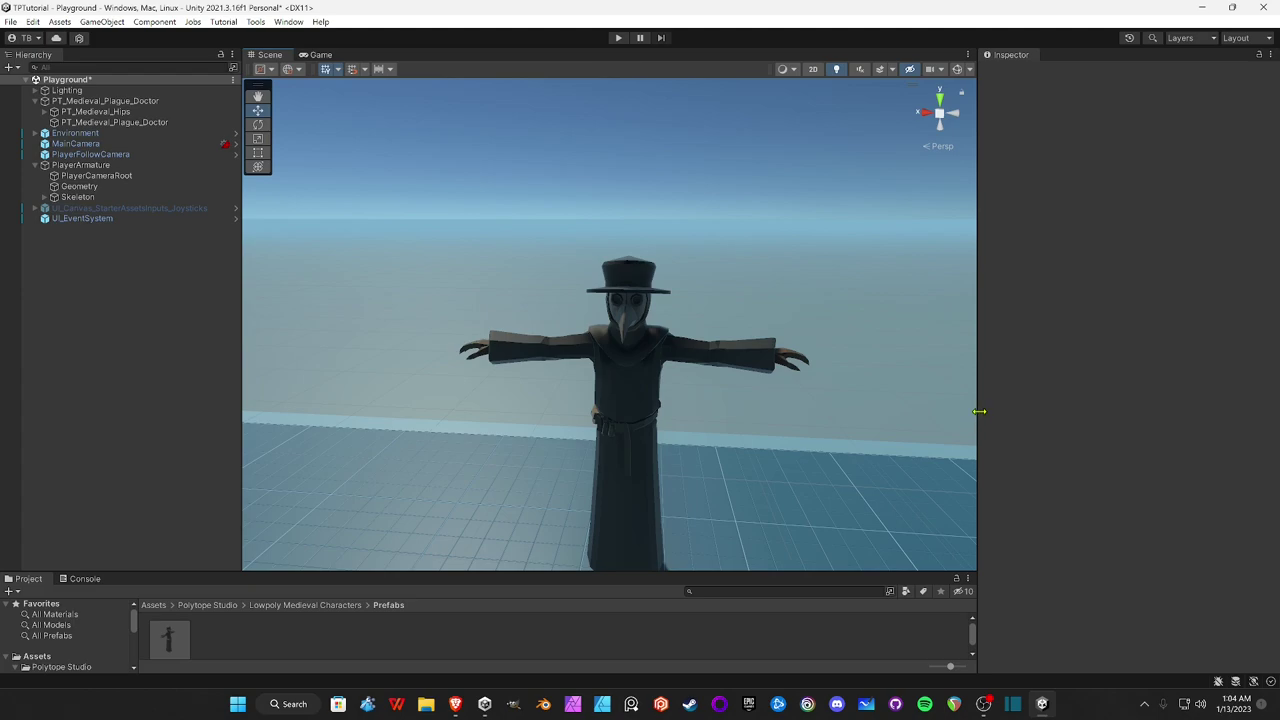
left_click_drag(979, 411, 1030, 404)
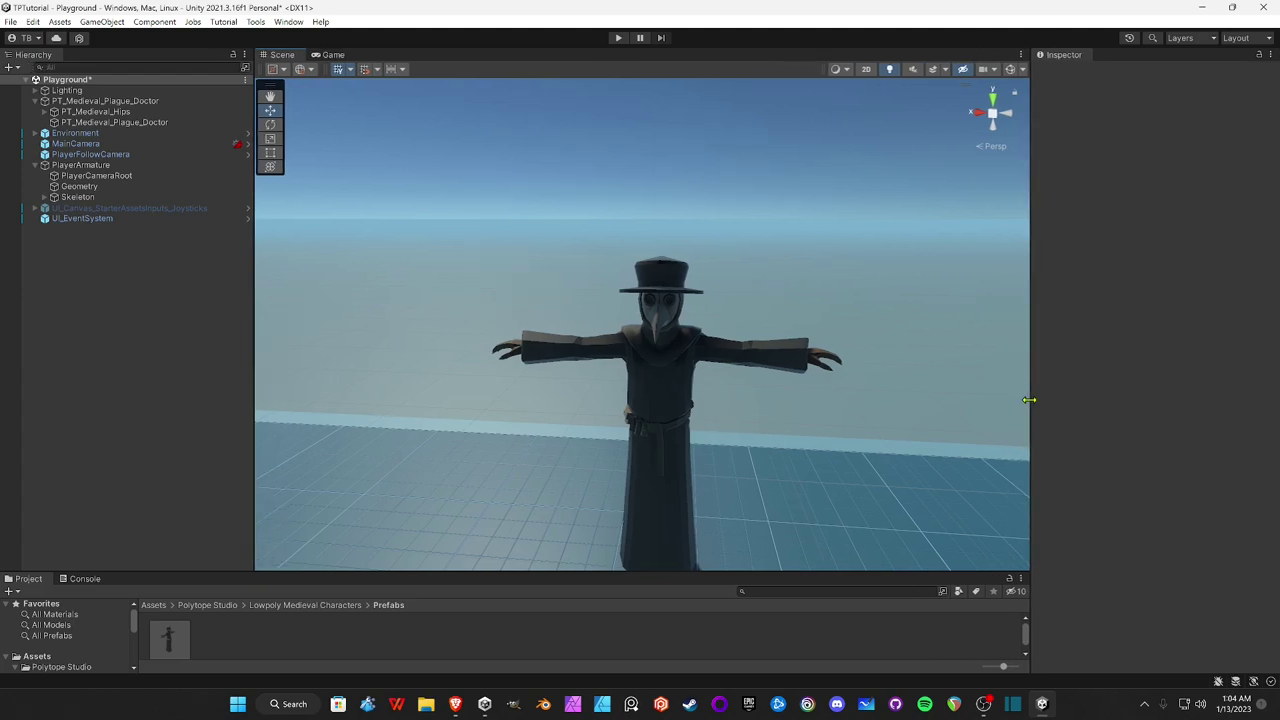
left_click(10, 22)
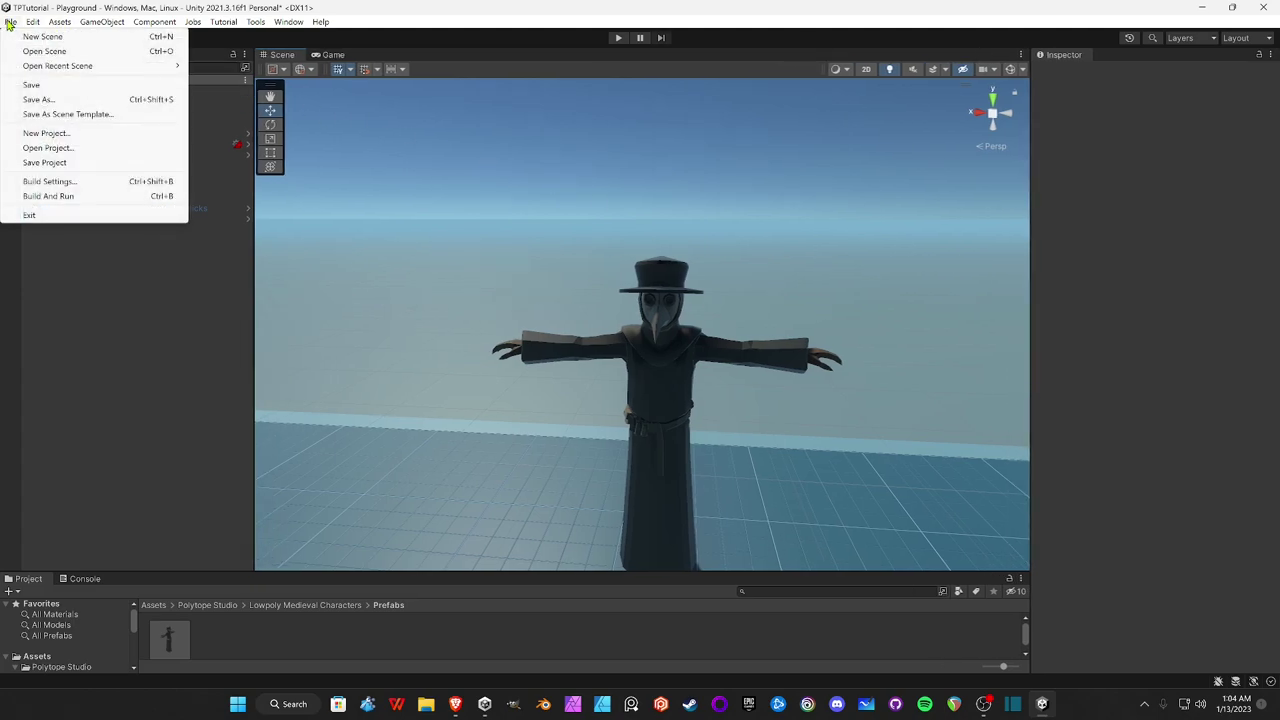
left_click(40, 86)
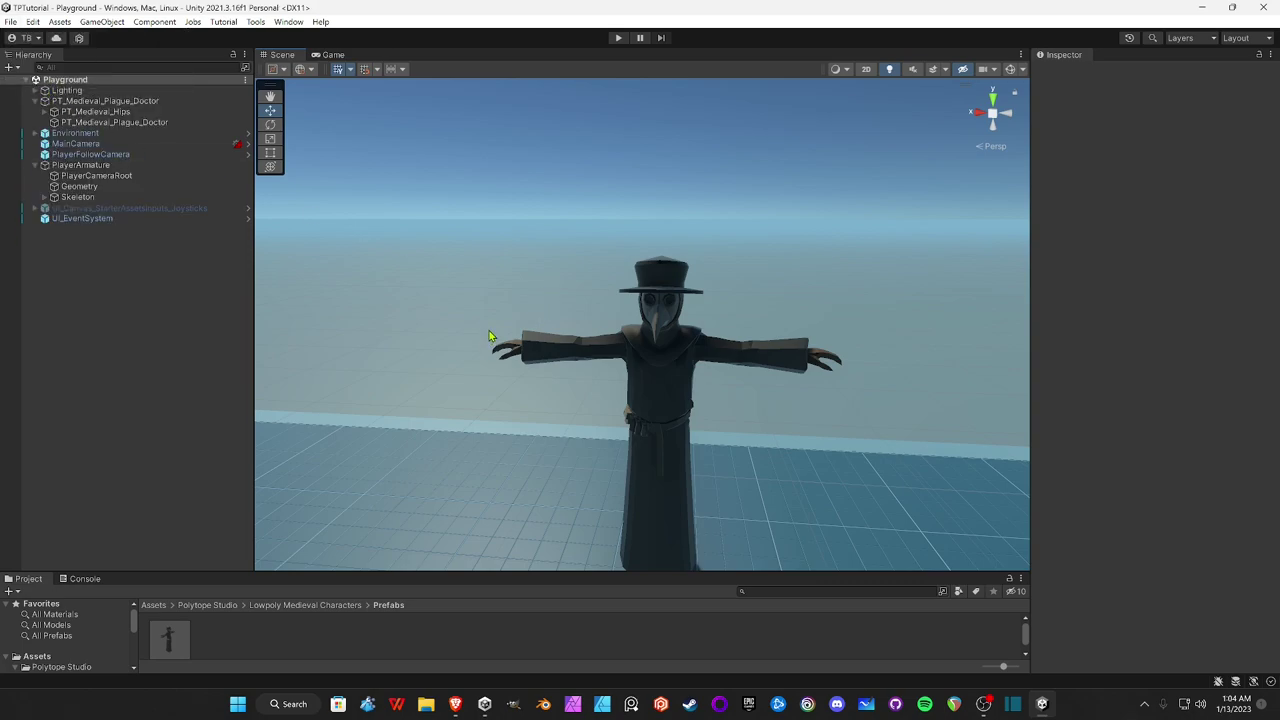
- Run the scene in play mode to check how the plague doctor moves with the player controls, and stop it
left_click(618, 38)
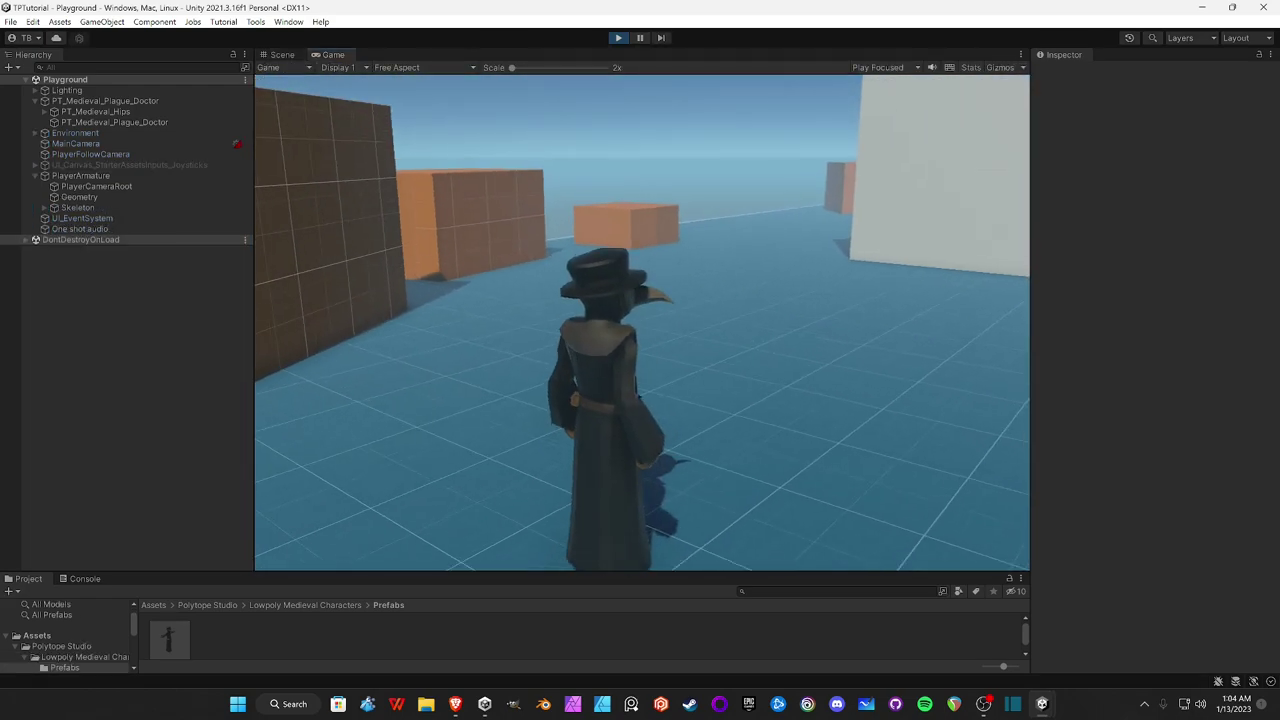
key("w")
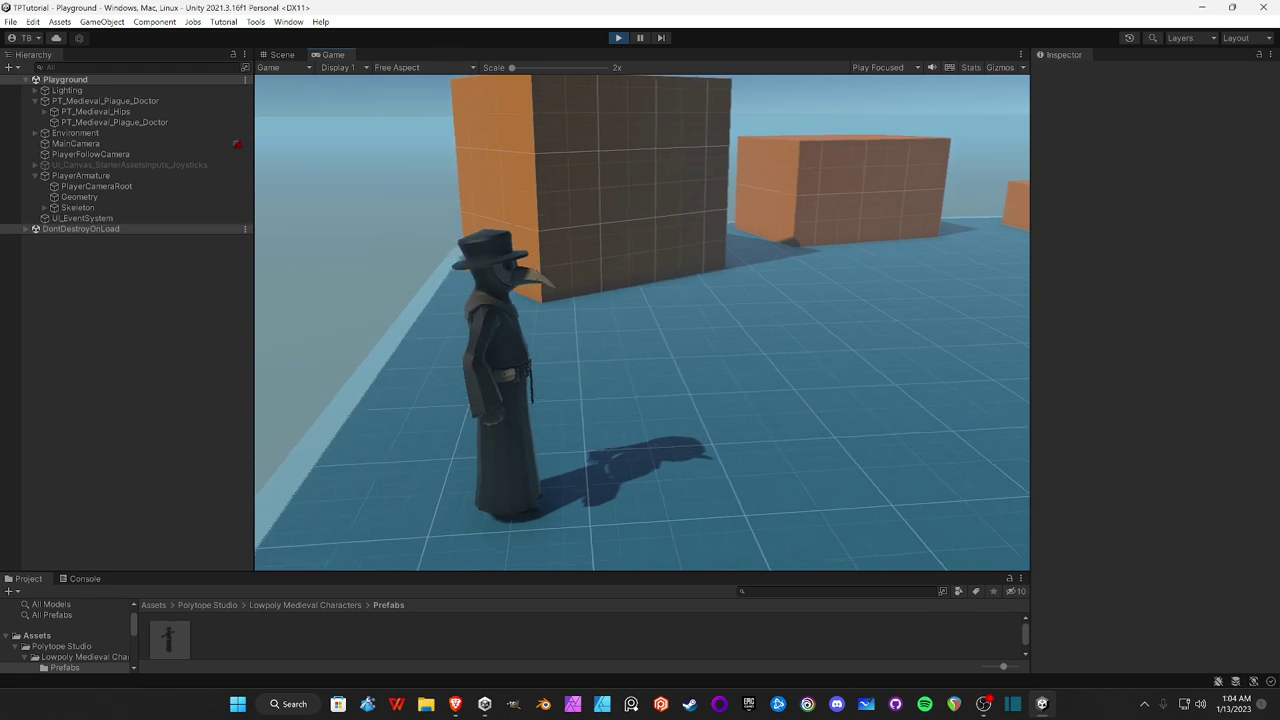
key("w")
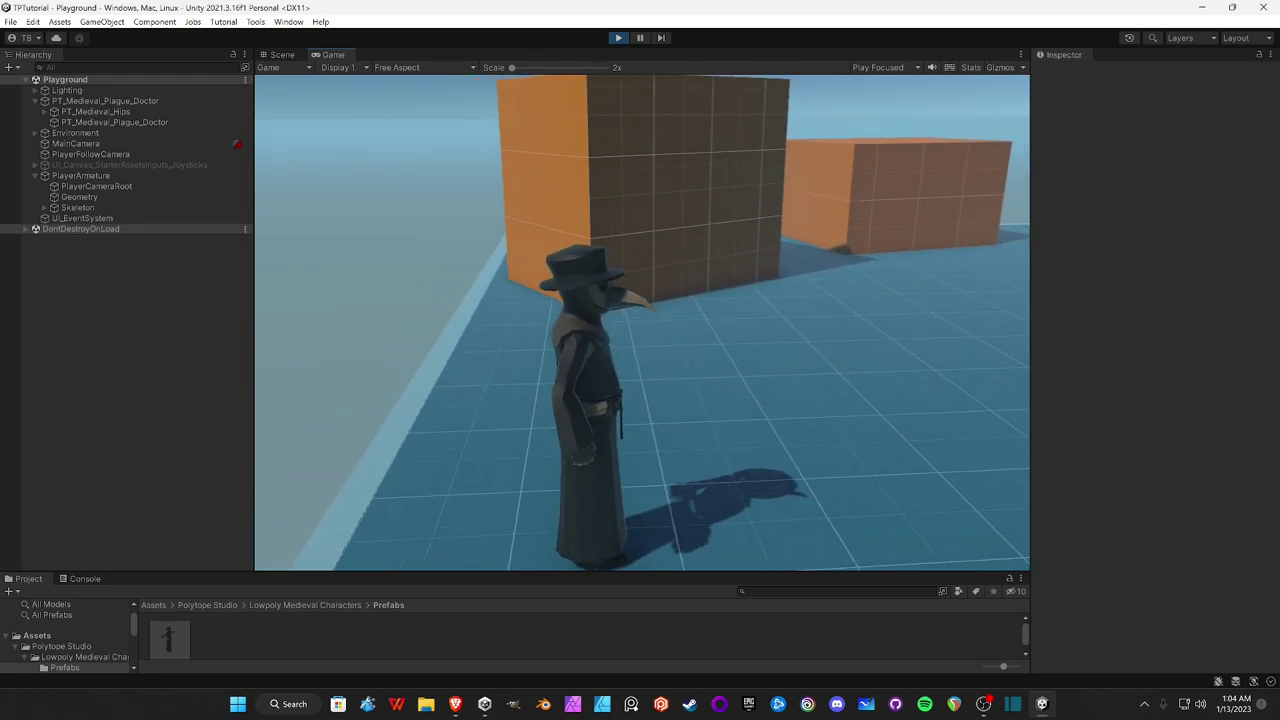
key("Escape")
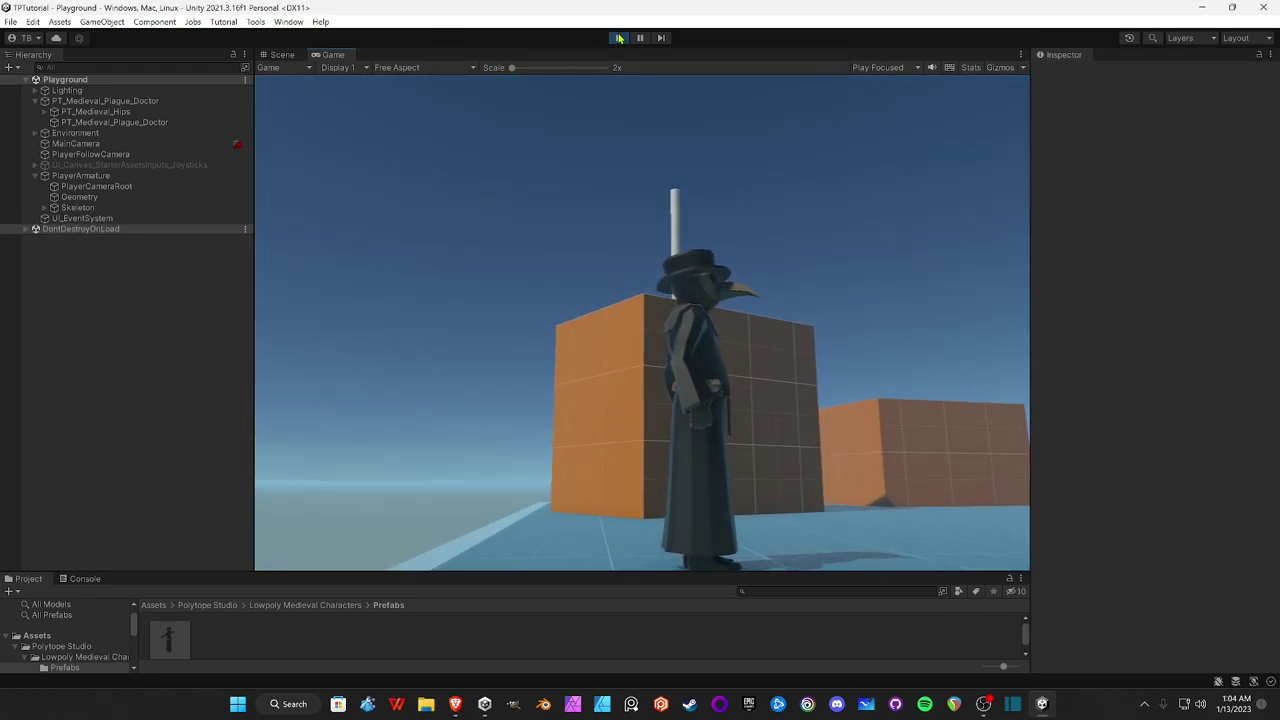
left_click(618, 38)
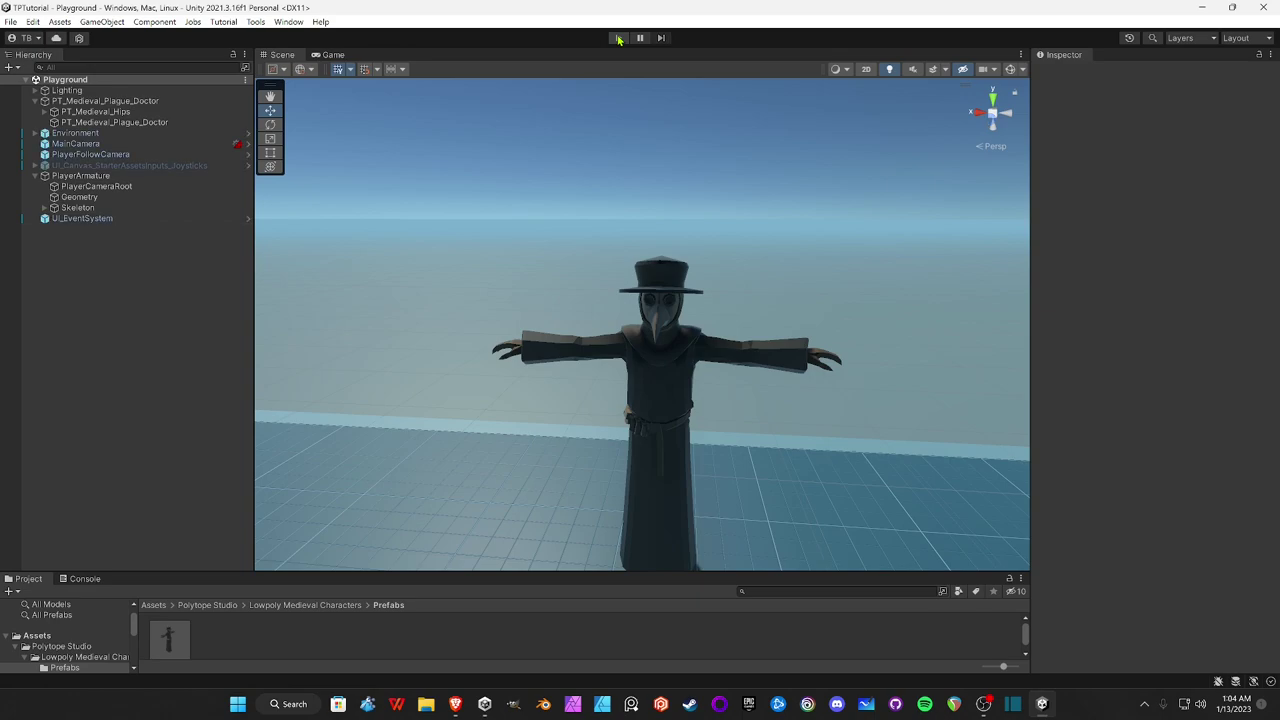
- Parent PT_Medieval_Plague_Doctor to PlayerArmature's Geometry object and remove its Animator component
left_click(99, 101)
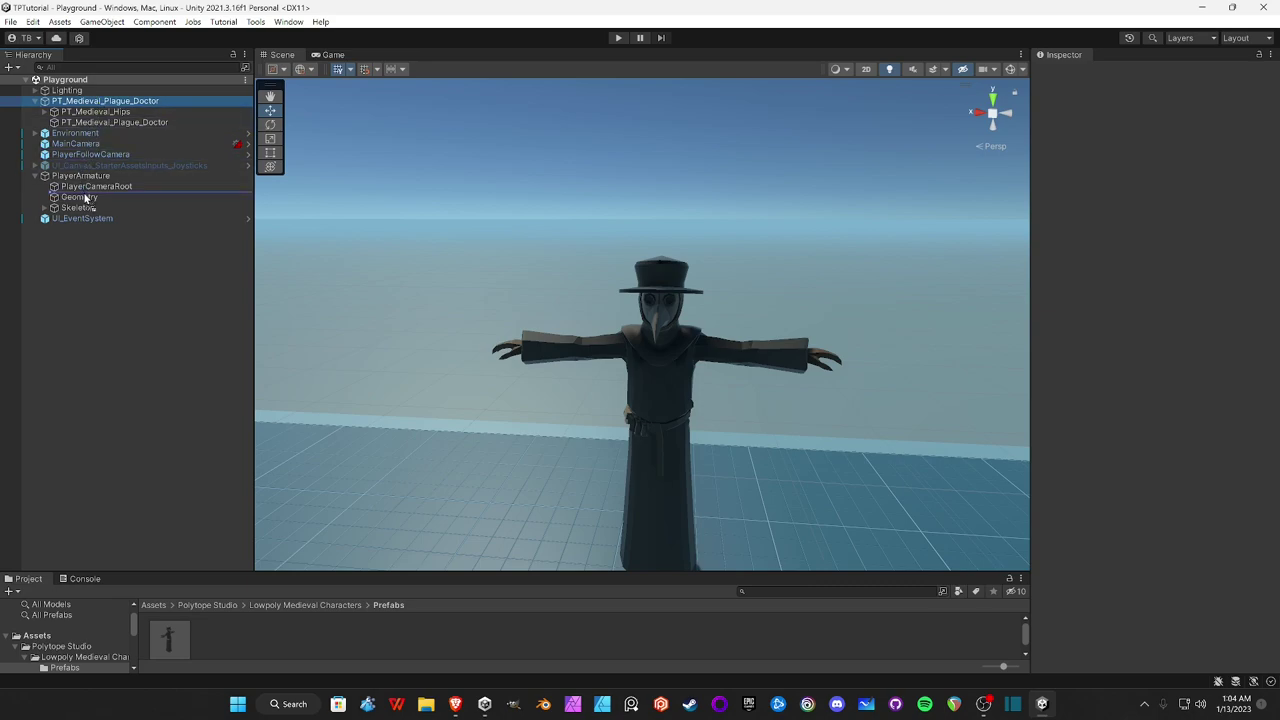
left_click_drag(88, 199, 88, 199)
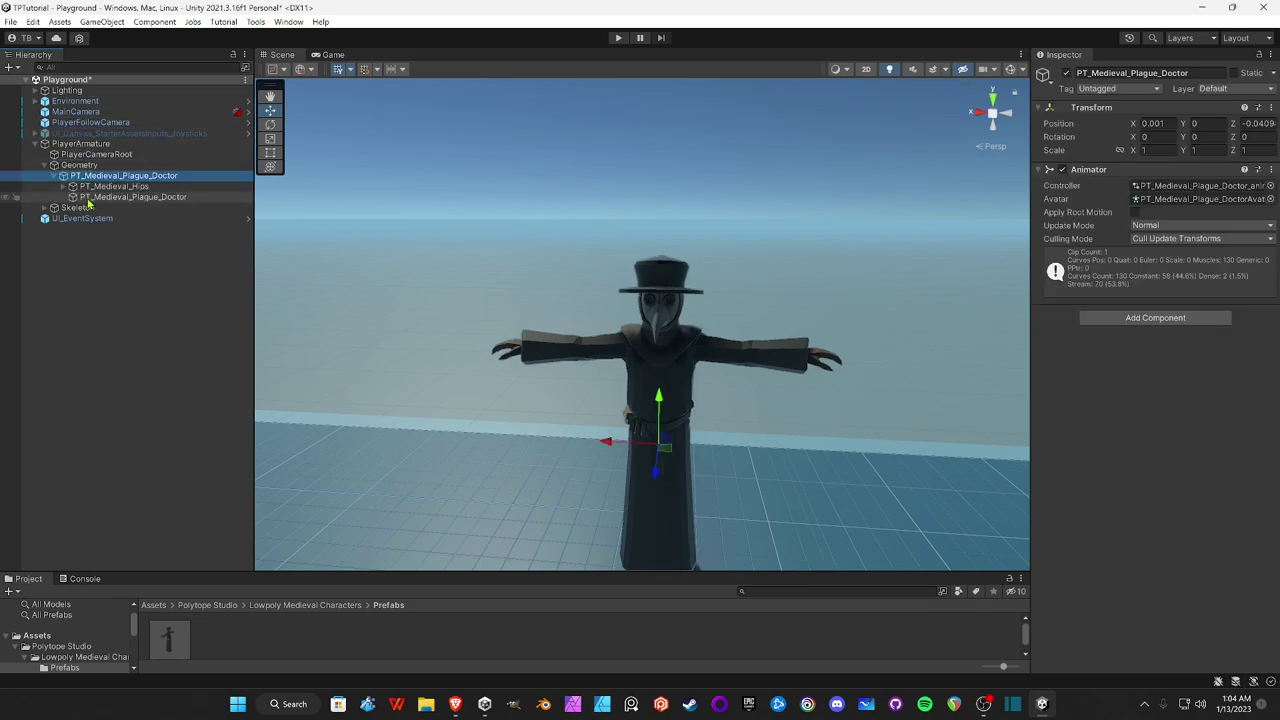
right_click(1190, 173)
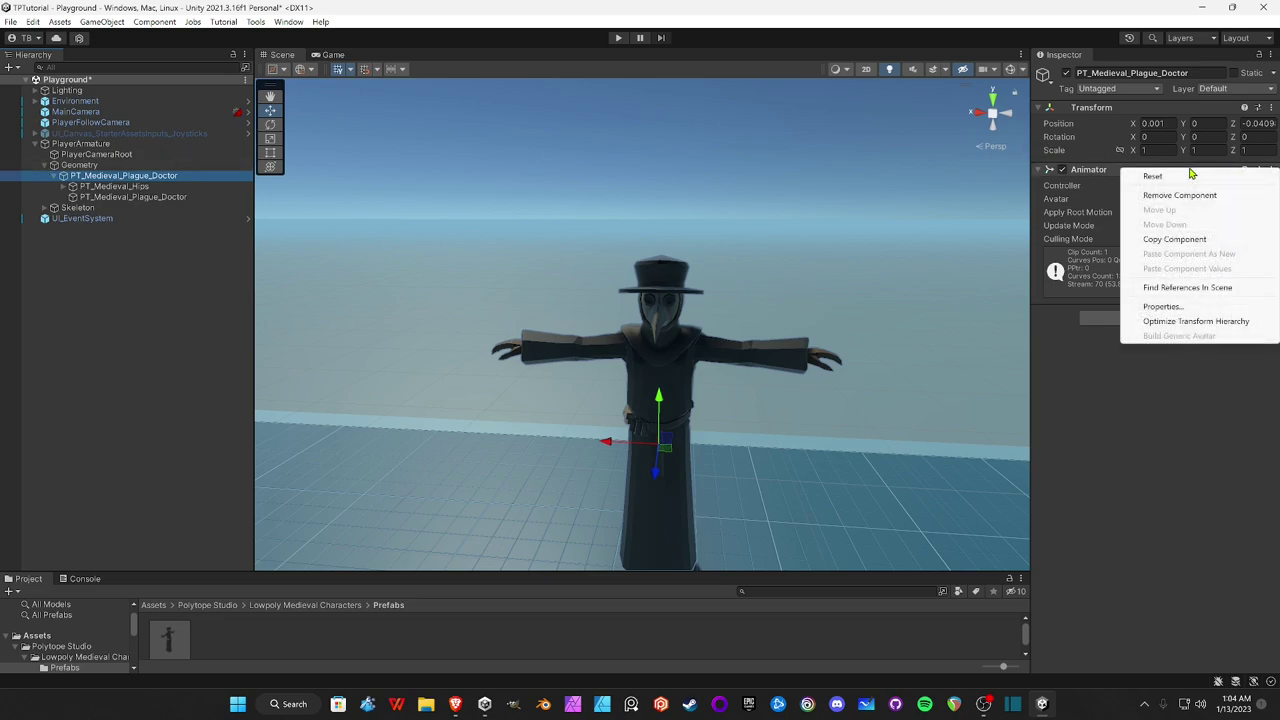
left_click(1183, 198)
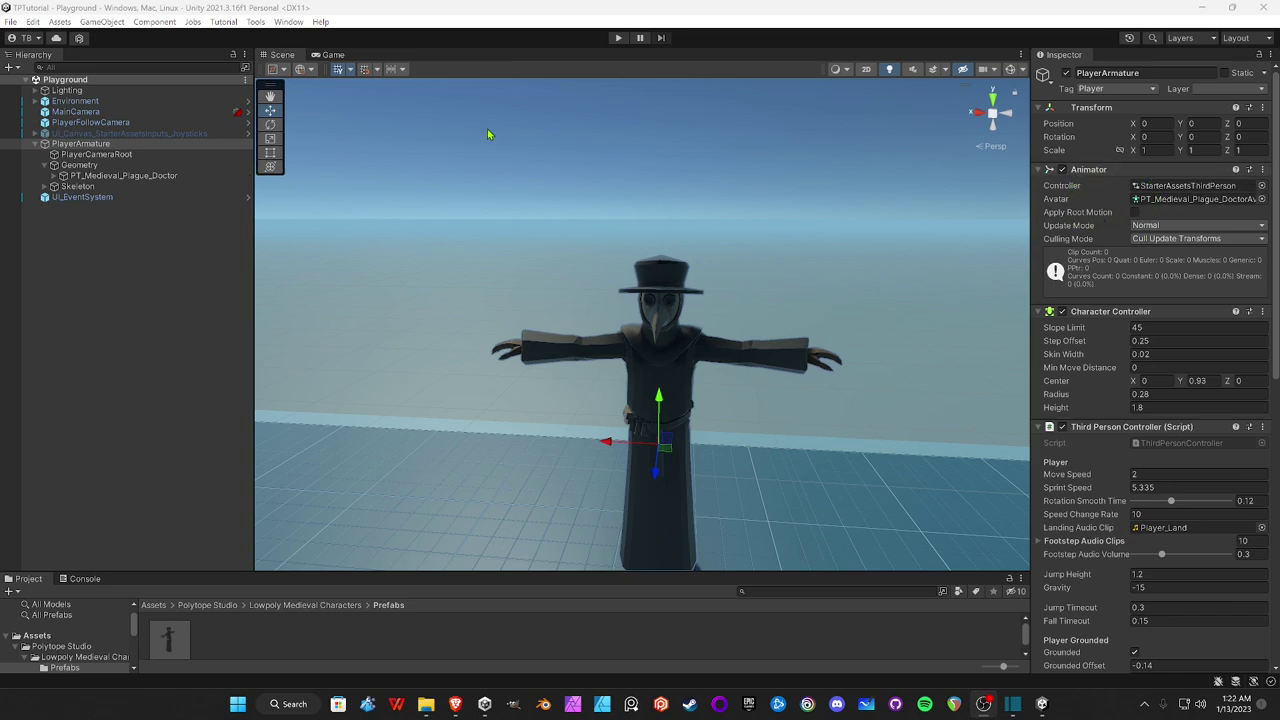
- Set the avatar of PlayerArmature's Animator to ArmatureAvatar
left_click(125, 147)
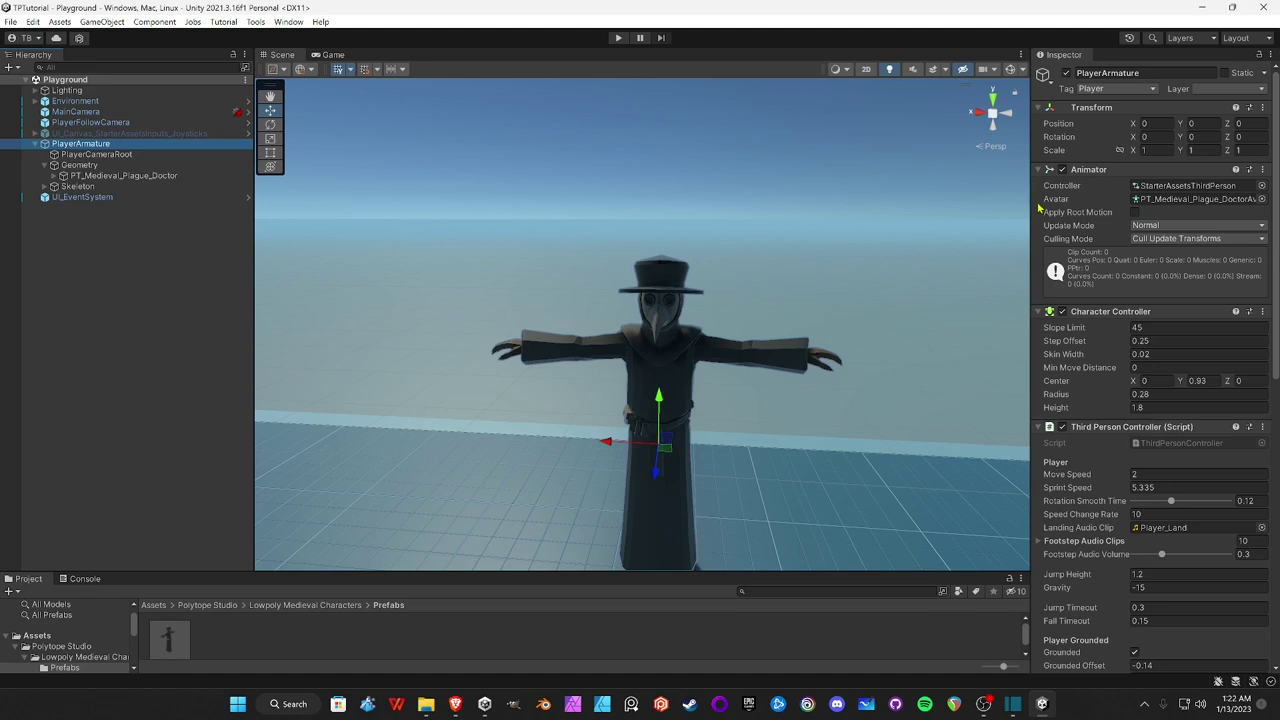
left_click(1261, 199)
left_click(875, 265)
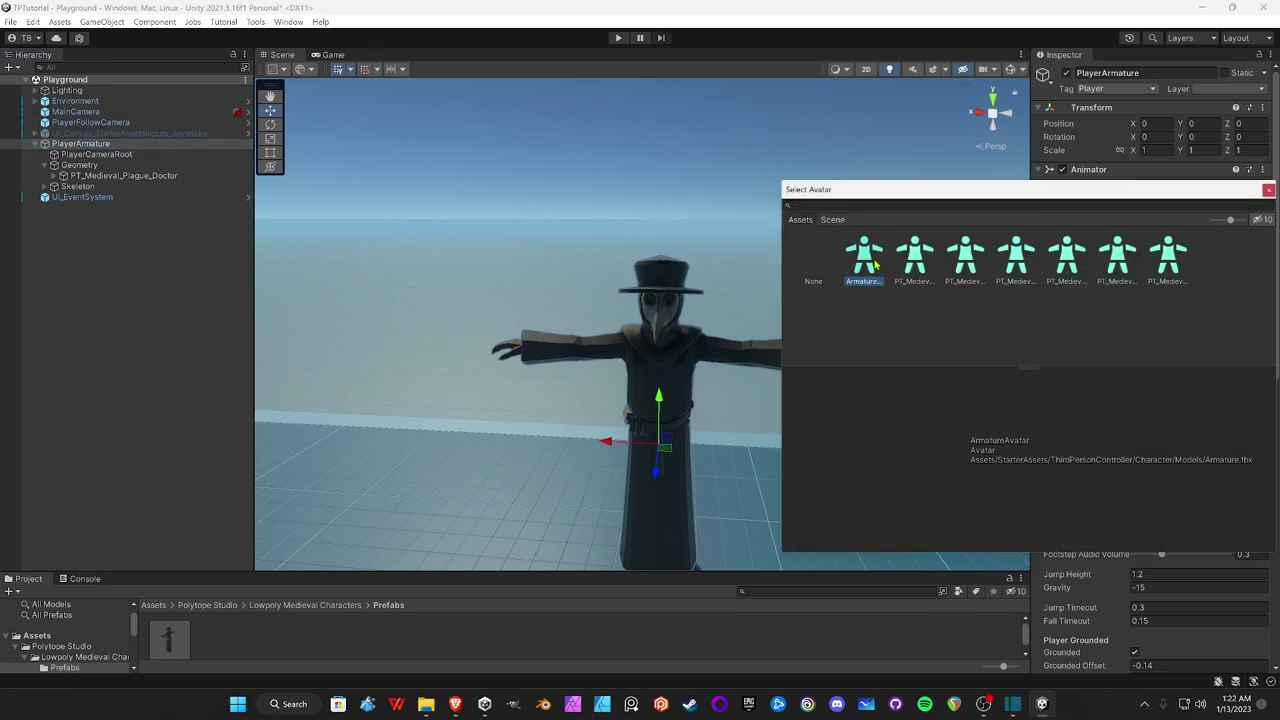
double_click(875, 265)
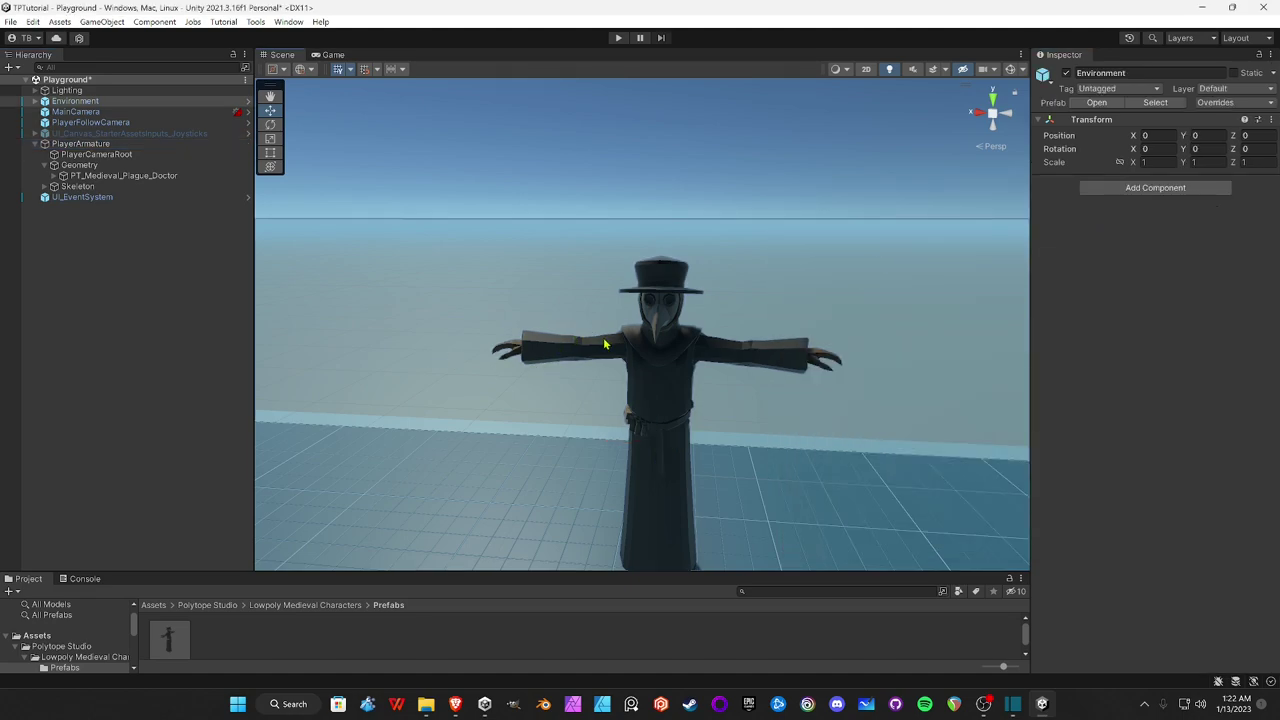
- Assign PT_Medieval_Plague_DoctorAvatar as the avatar of PlayerArmature's Animator
left_click(80, 143)
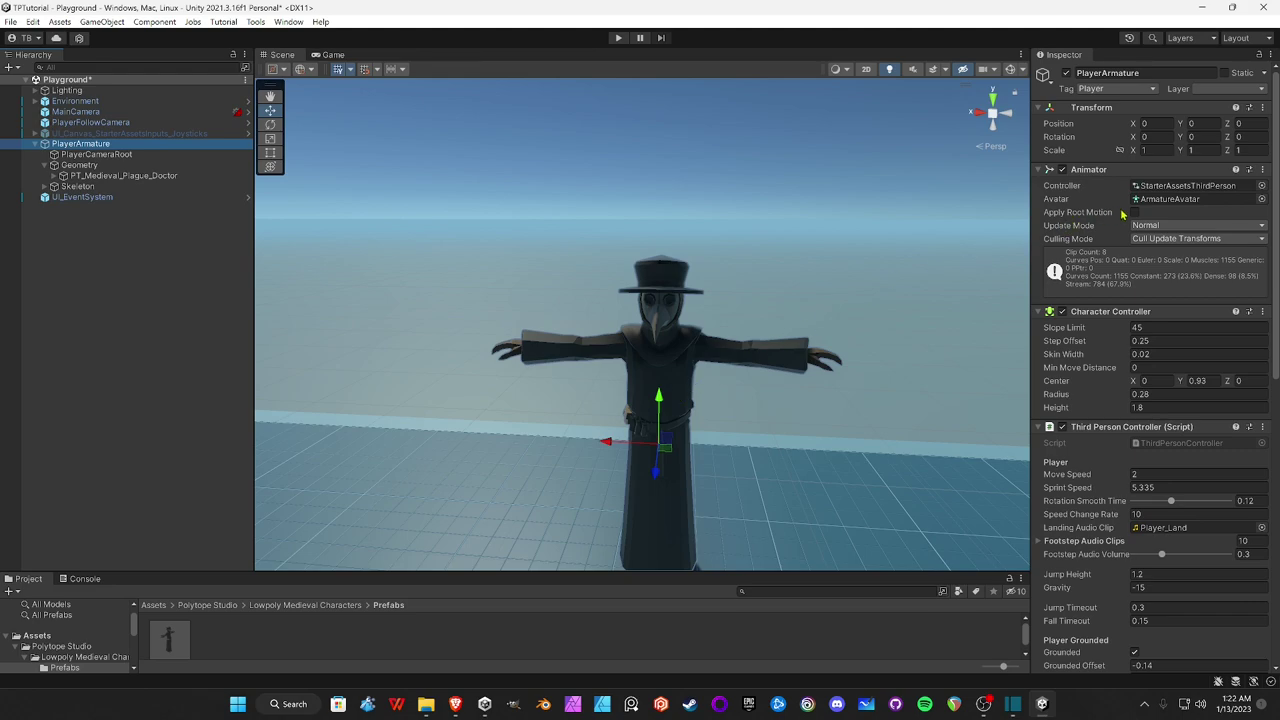
left_click(1262, 200)
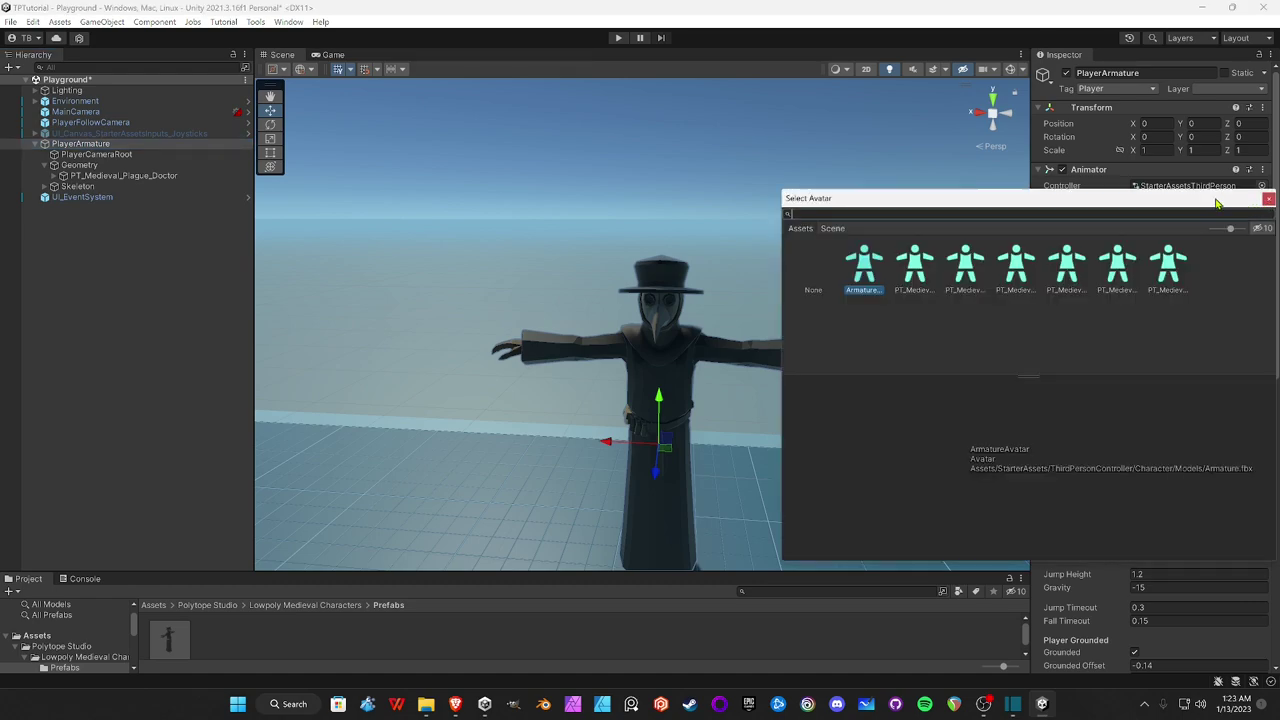
left_click_drag(1216, 203, 1150, 228)
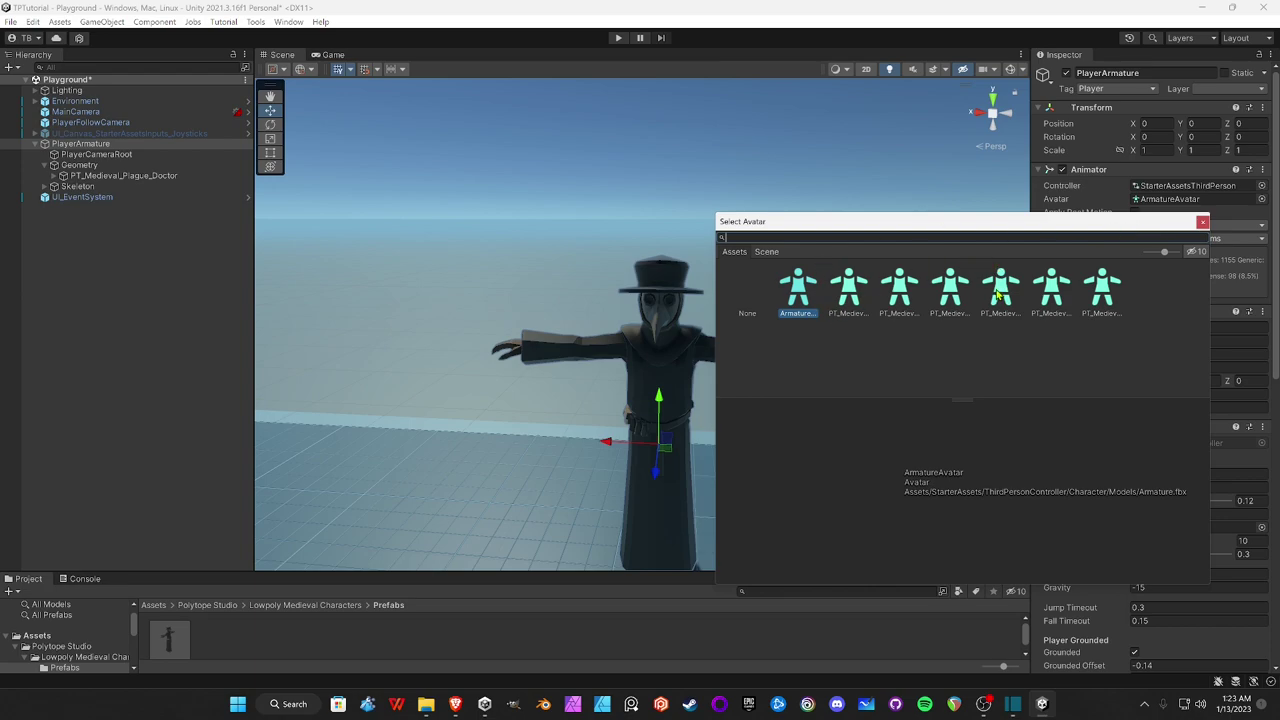
left_click(950, 290)
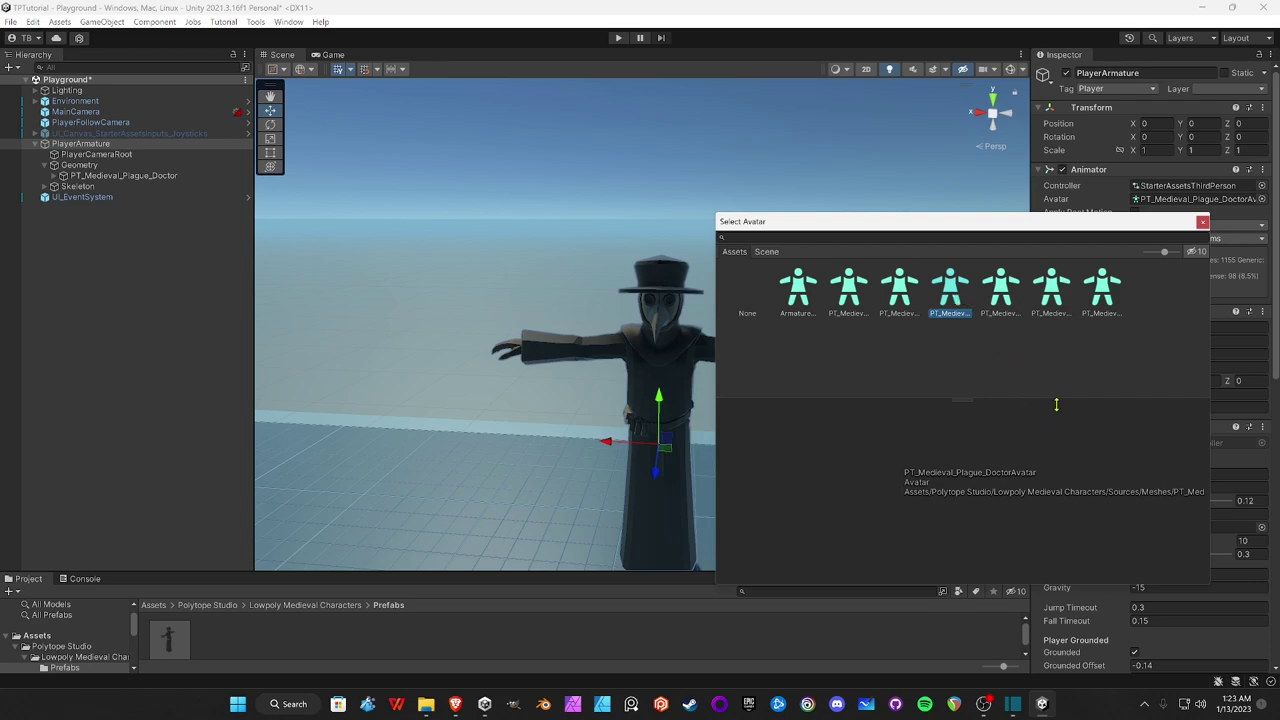
double_click(951, 290)
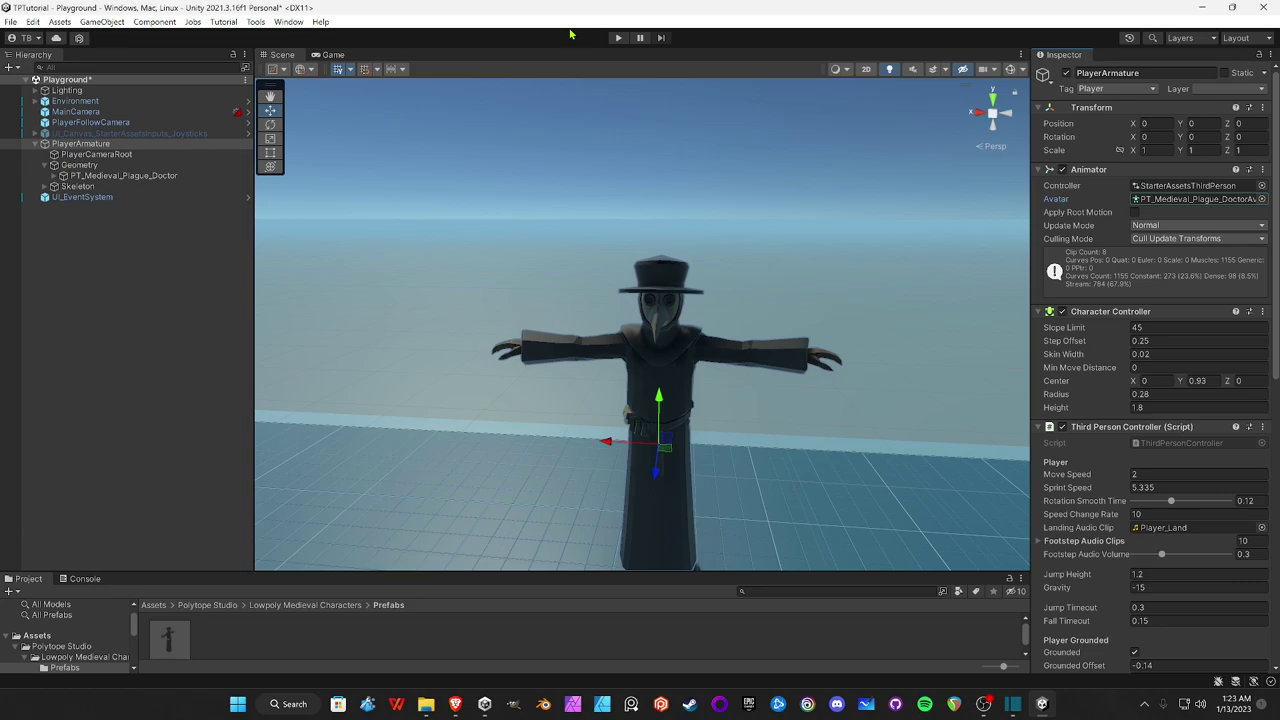
- Play the scene and test the plague doctor's walking, sprinting and jumping animations around the ramps, stairs and blocks
left_click(619, 39)
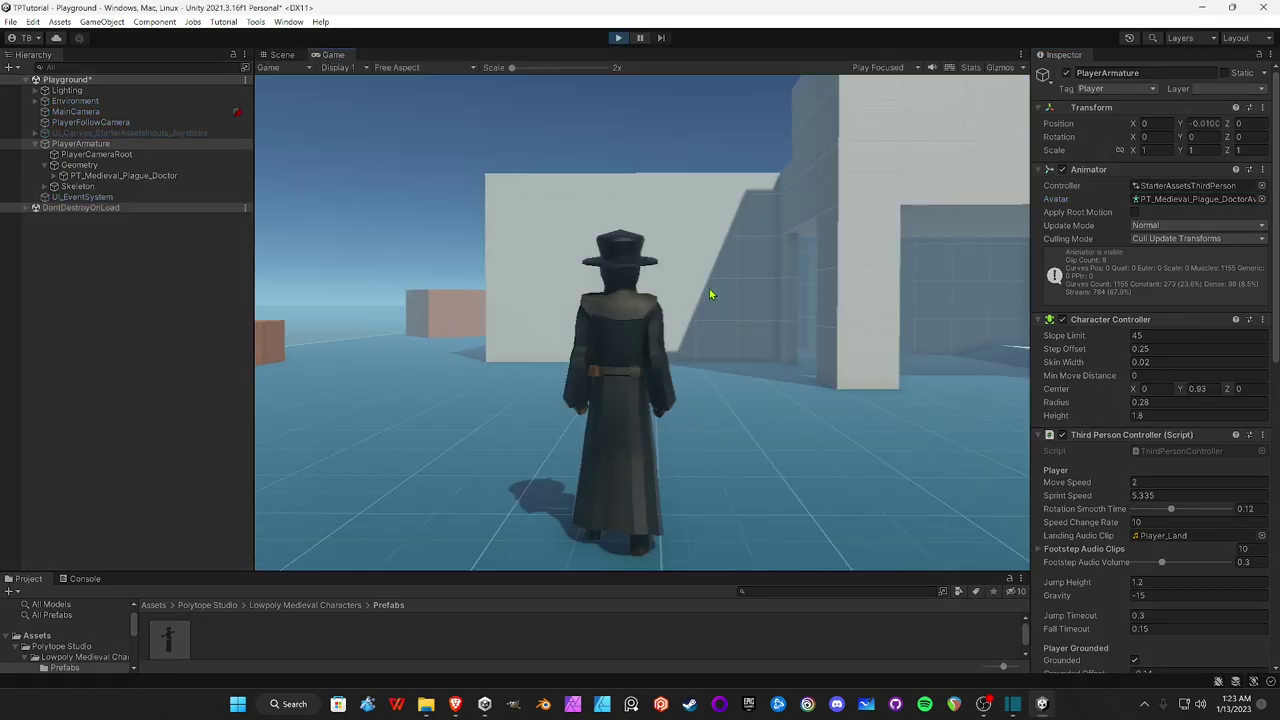
key("w")
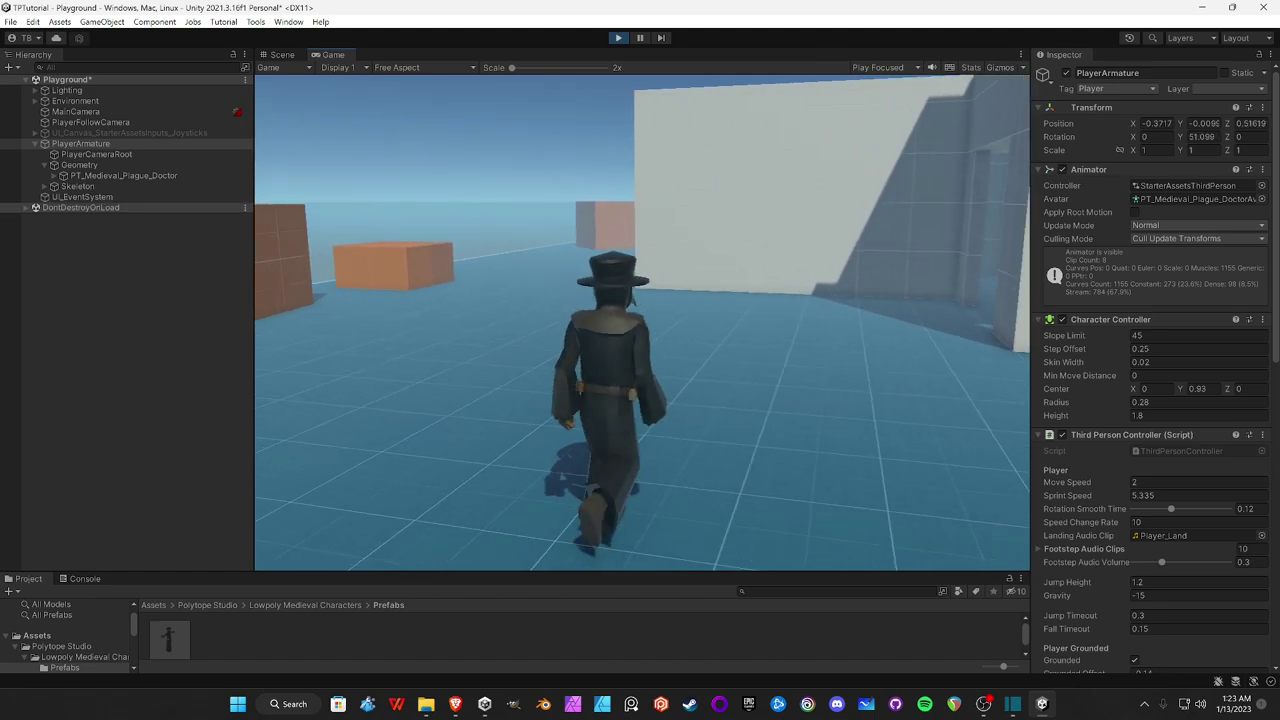
key("space")
key("s")
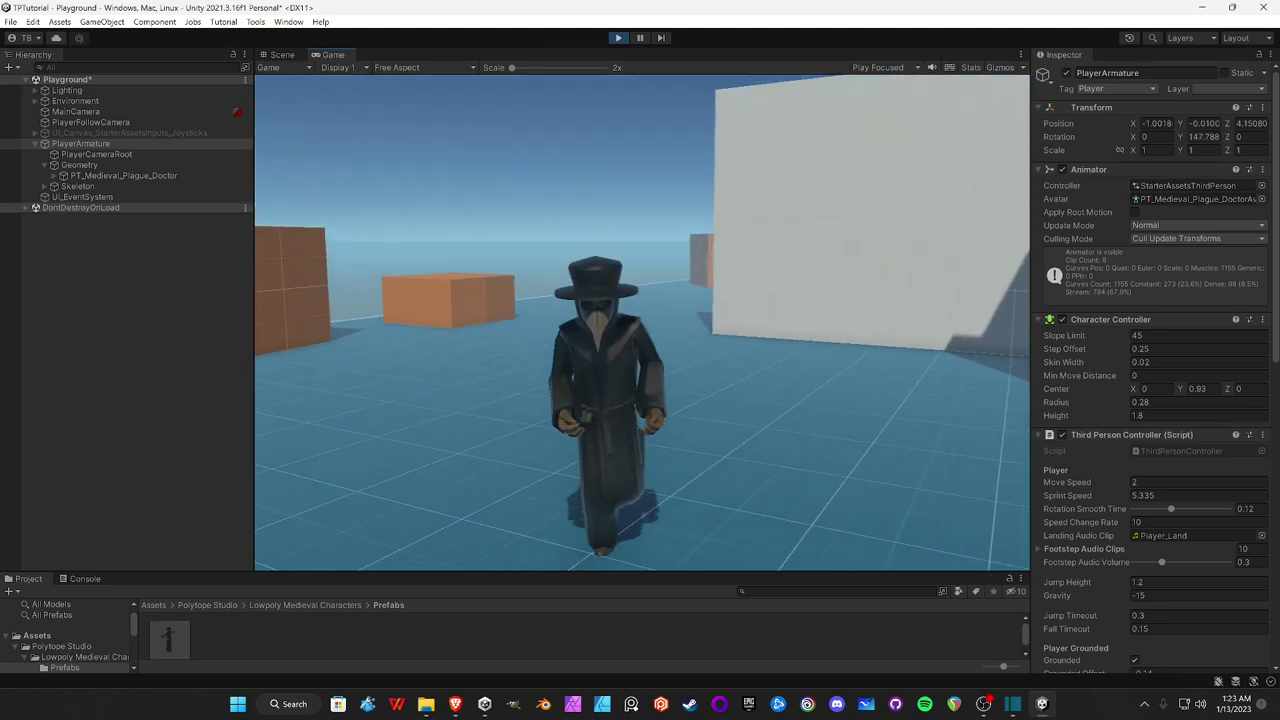
key("space")
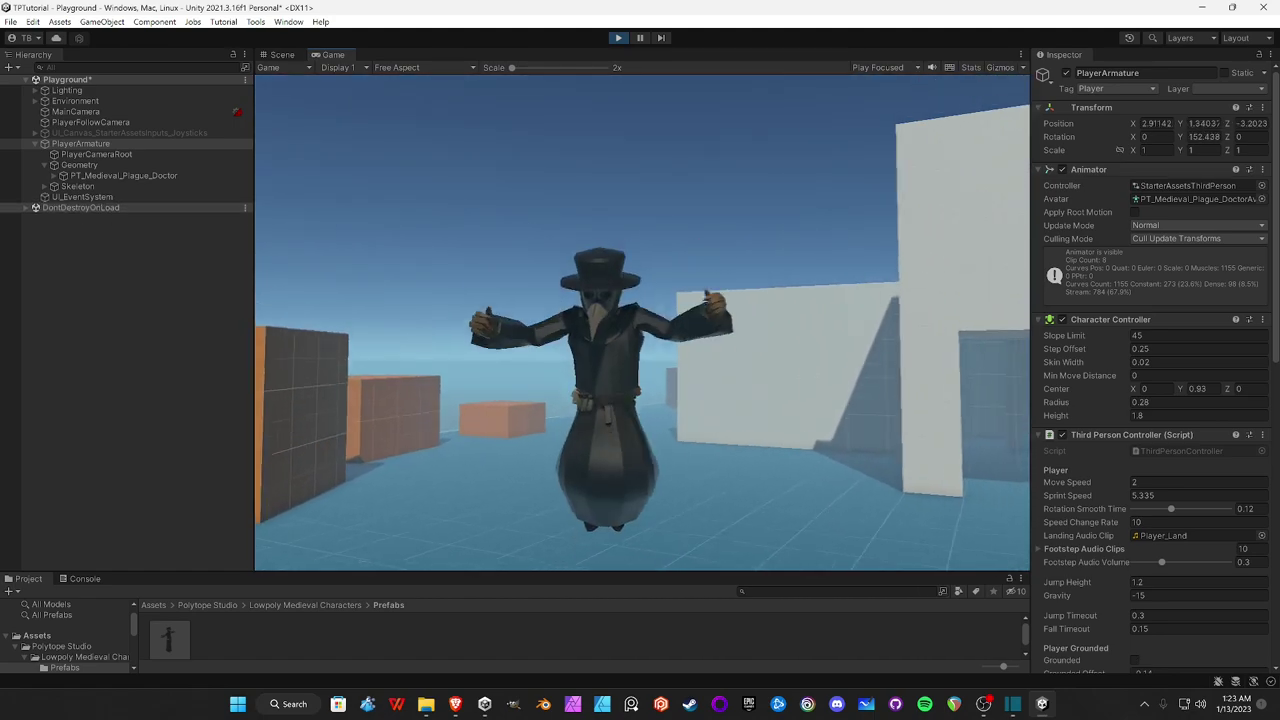
key("w")
key("space")
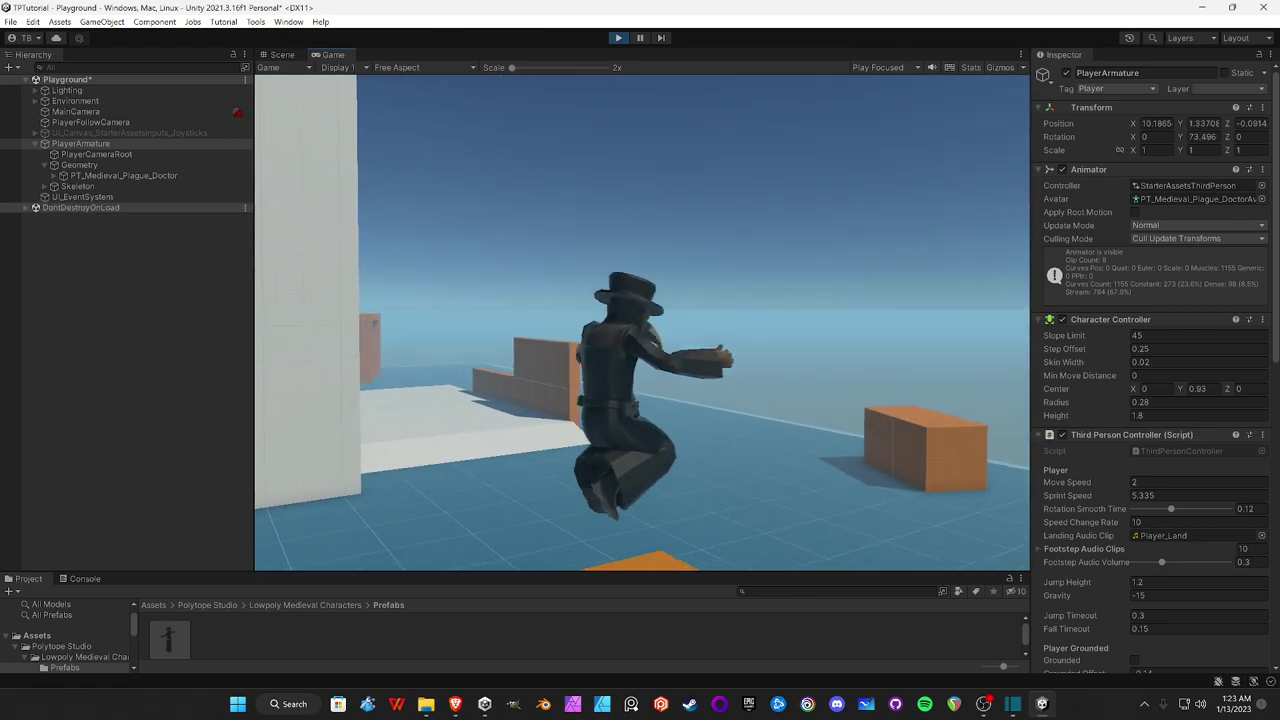
key("w")
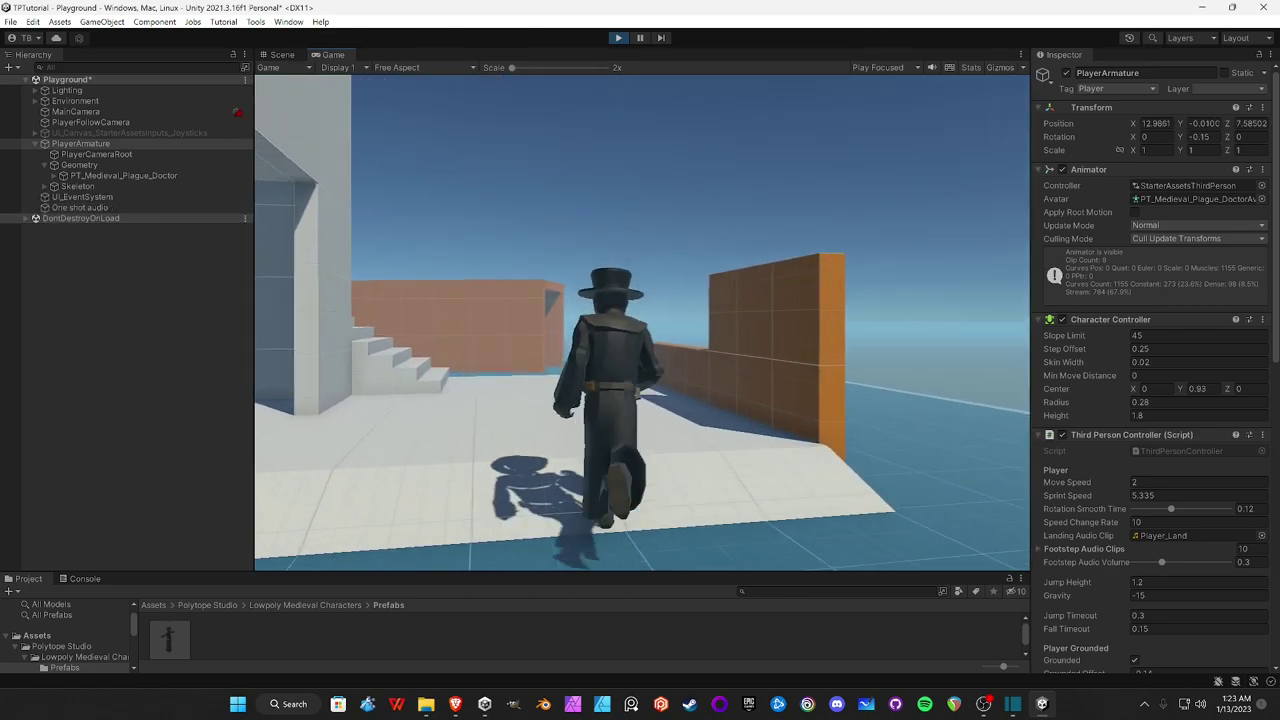
key("shift")
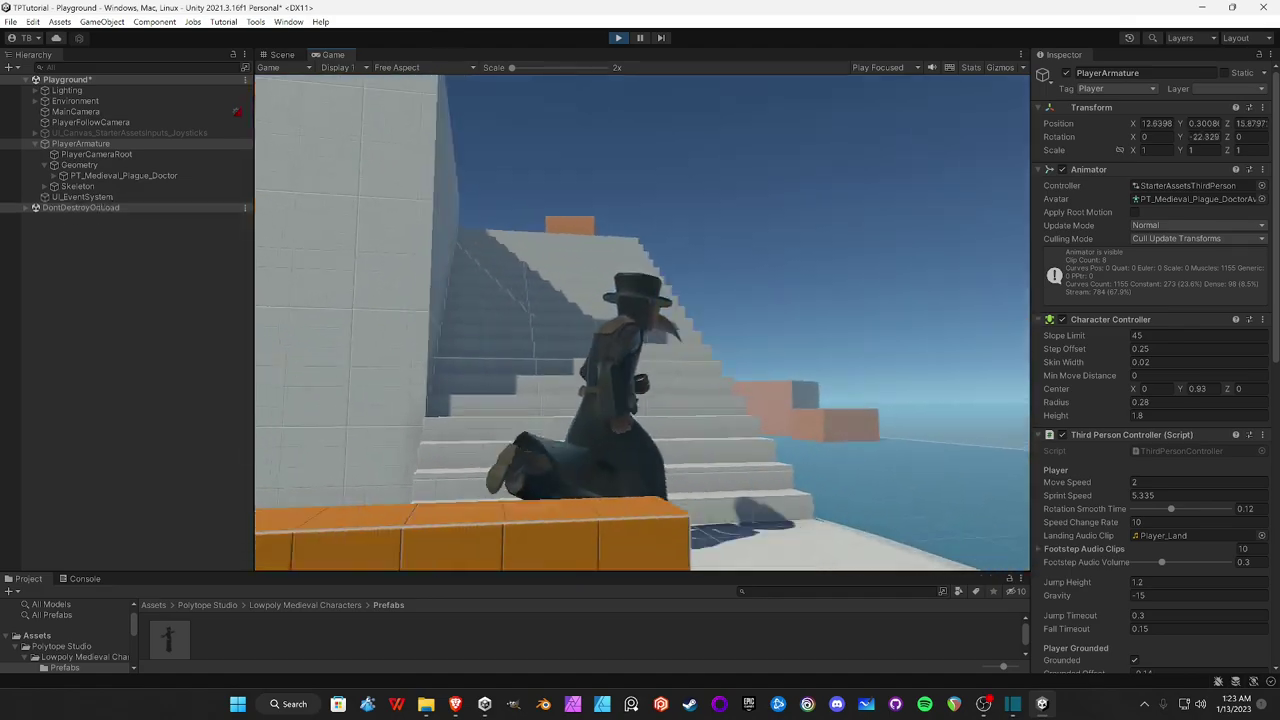
key("w")
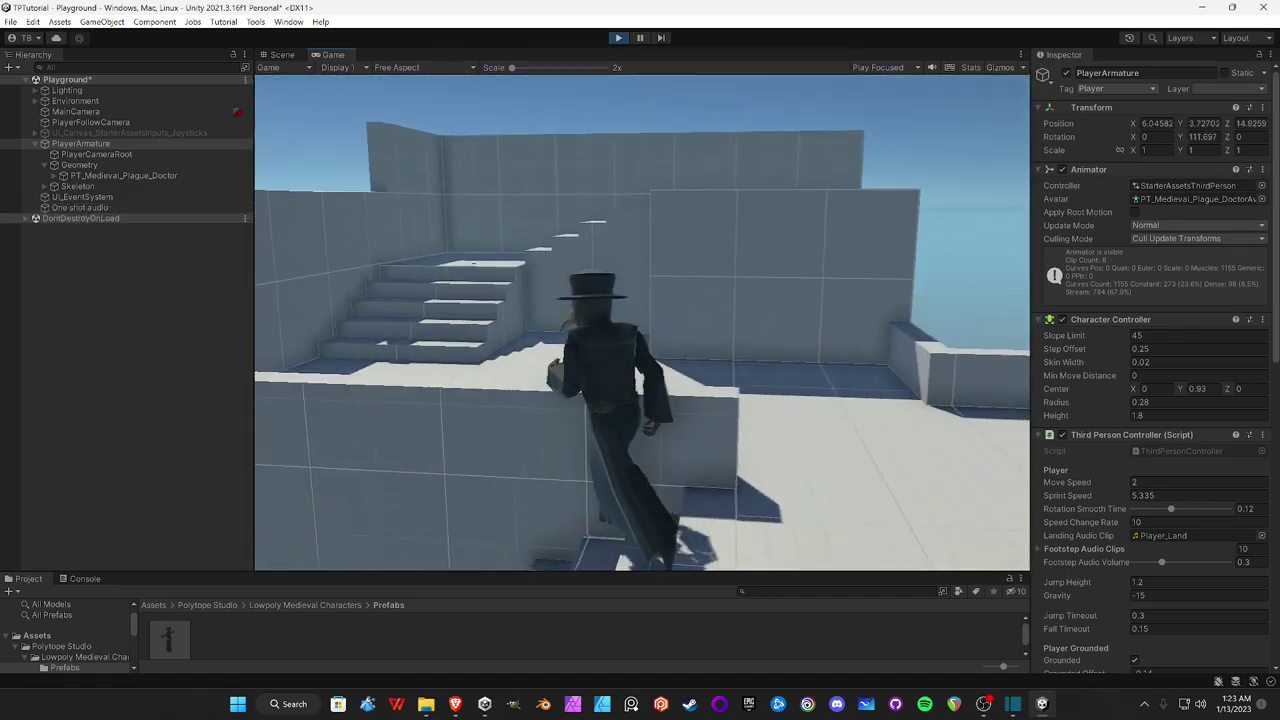
key("w")
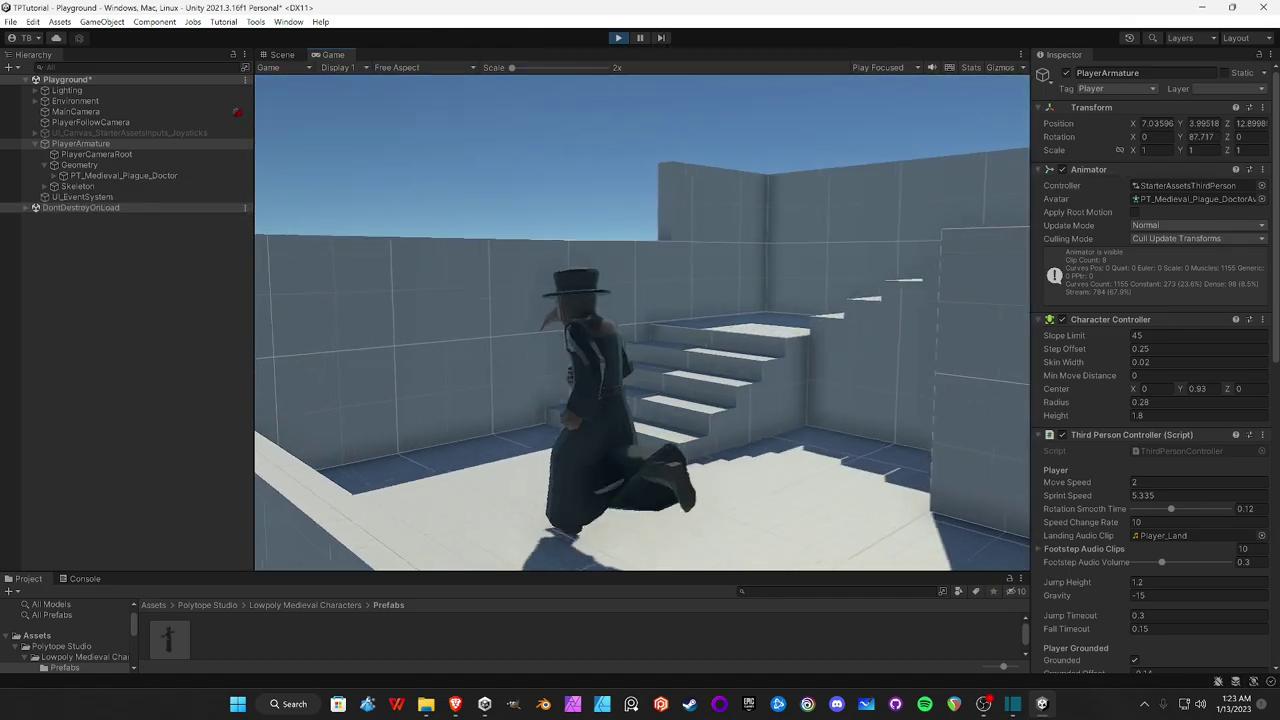
key("space")
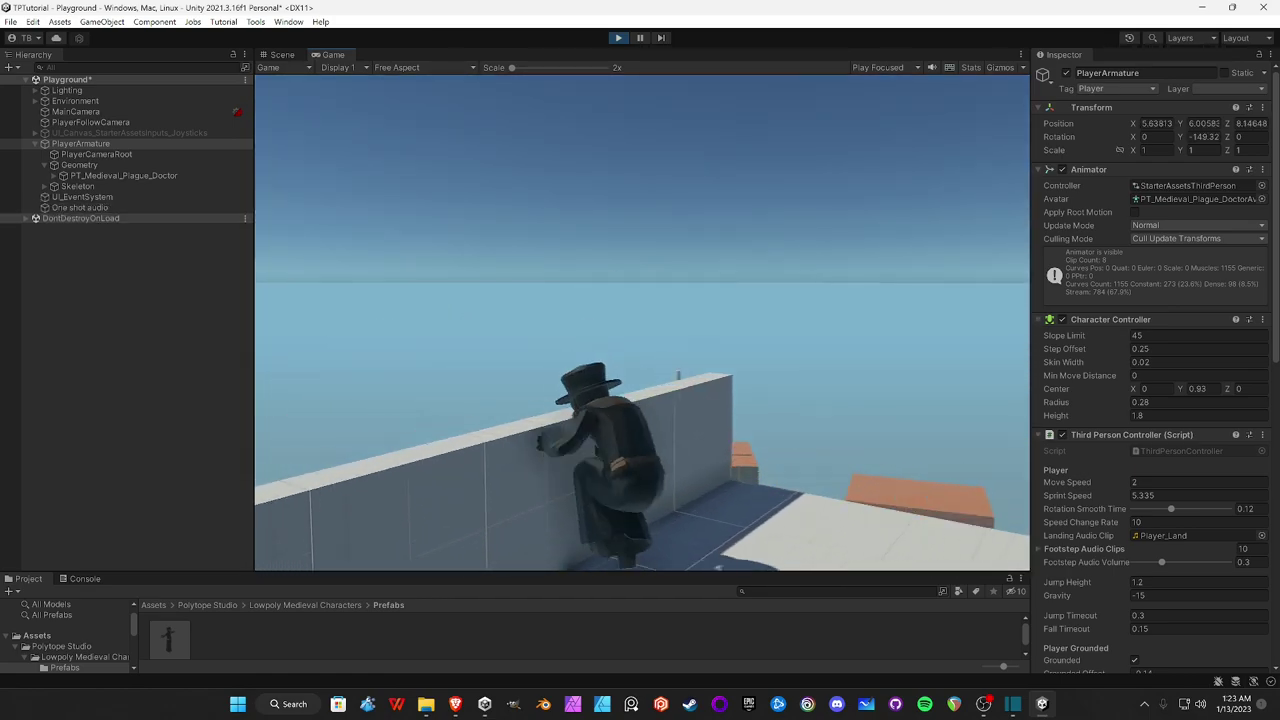
key("w")
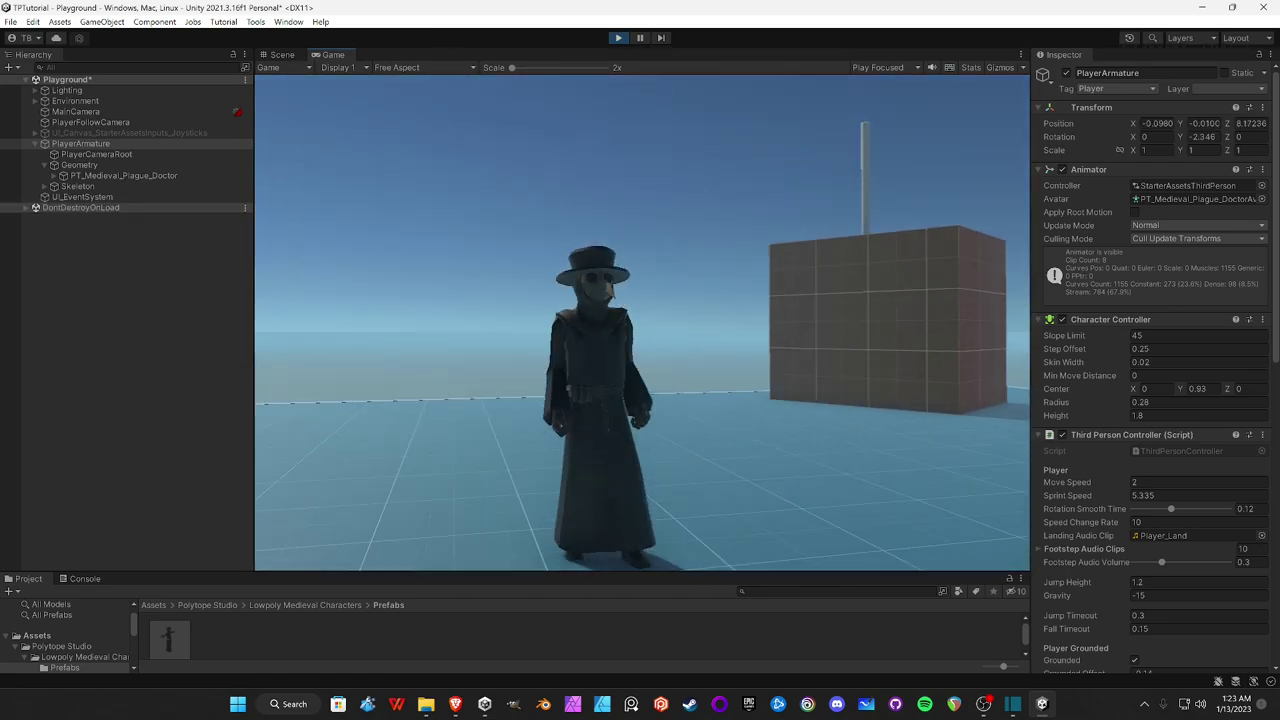
key("a")
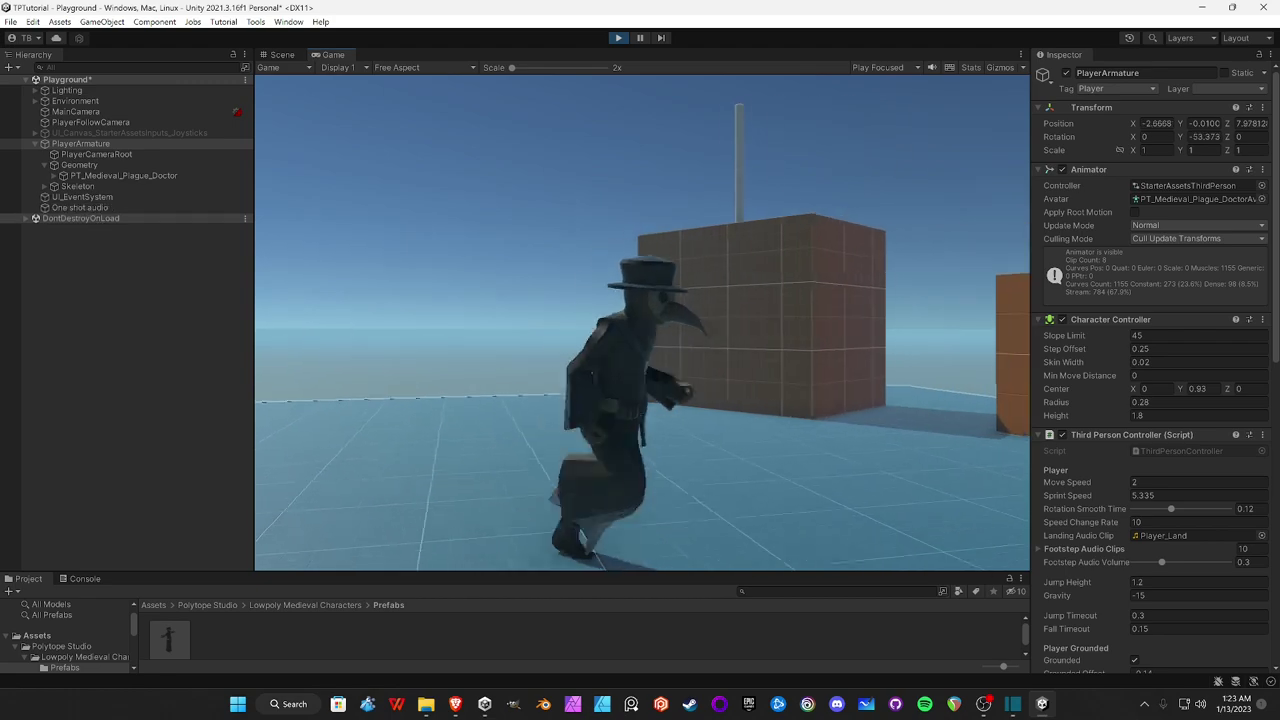
- Run the plague doctor around the orange blocks and test its jump animation against and off them
key("w")
key("d")
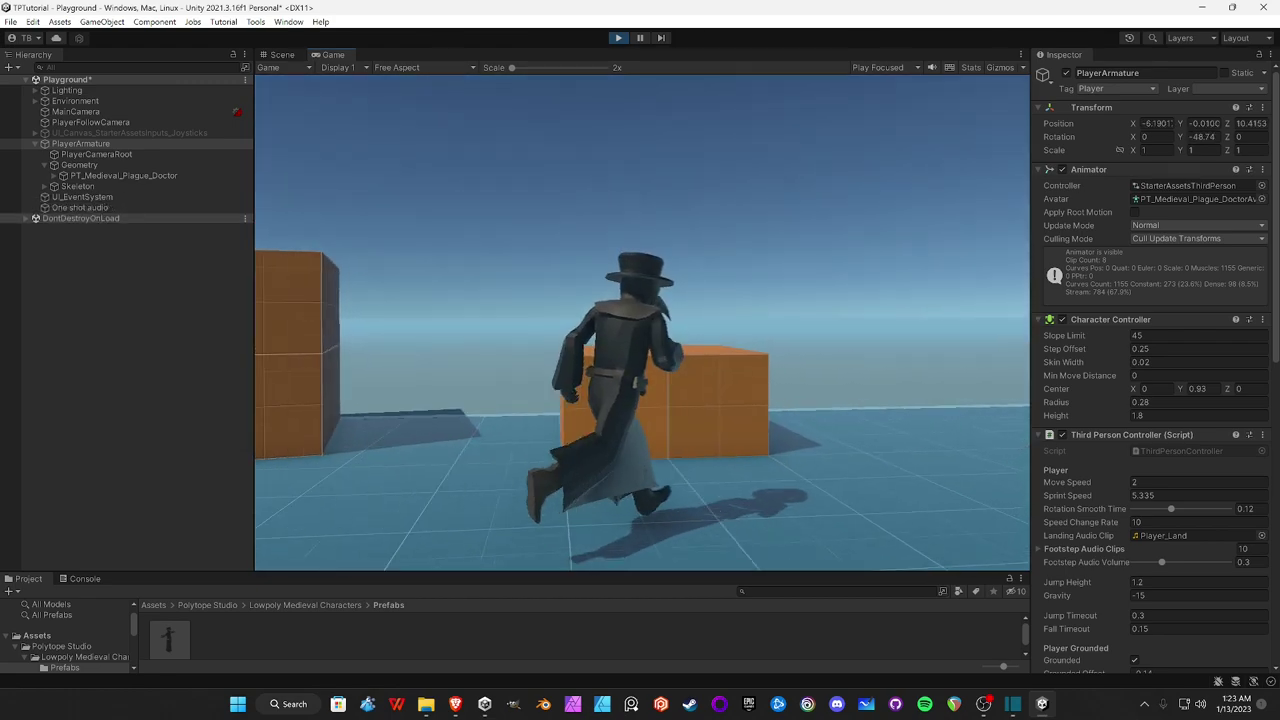
key("space")
key("w")
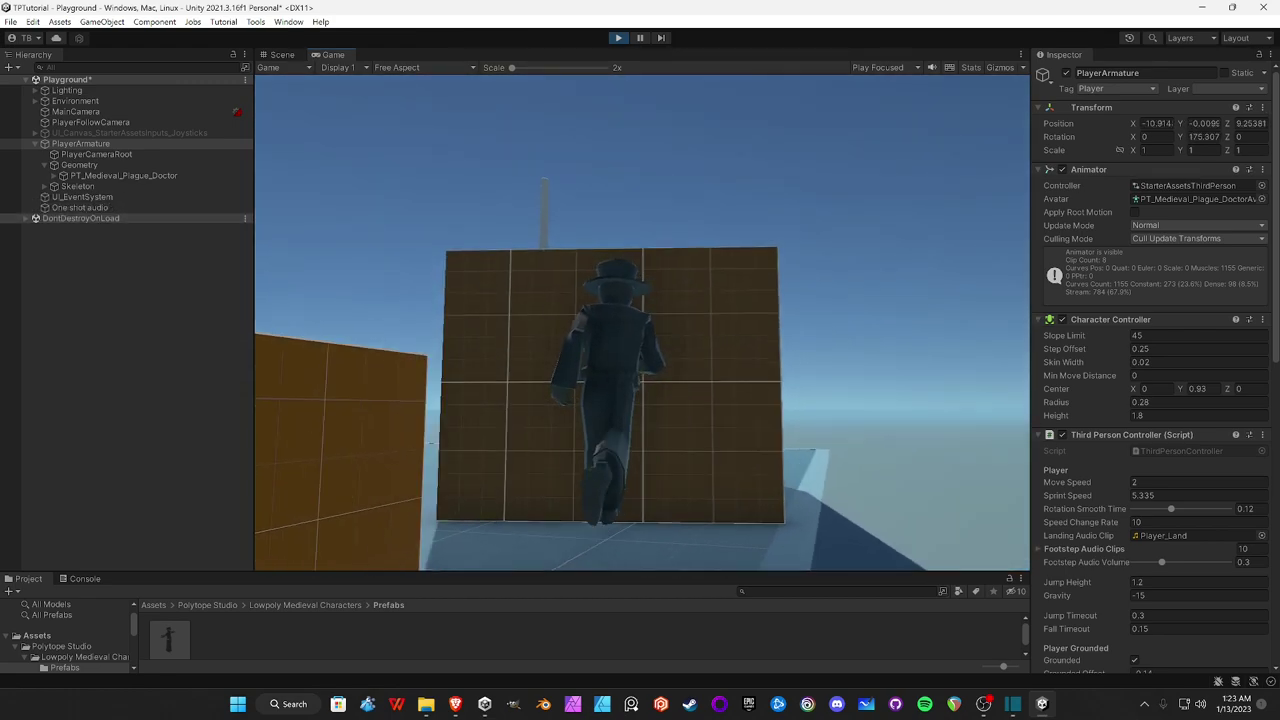
key("space")
key("a")
key("space")
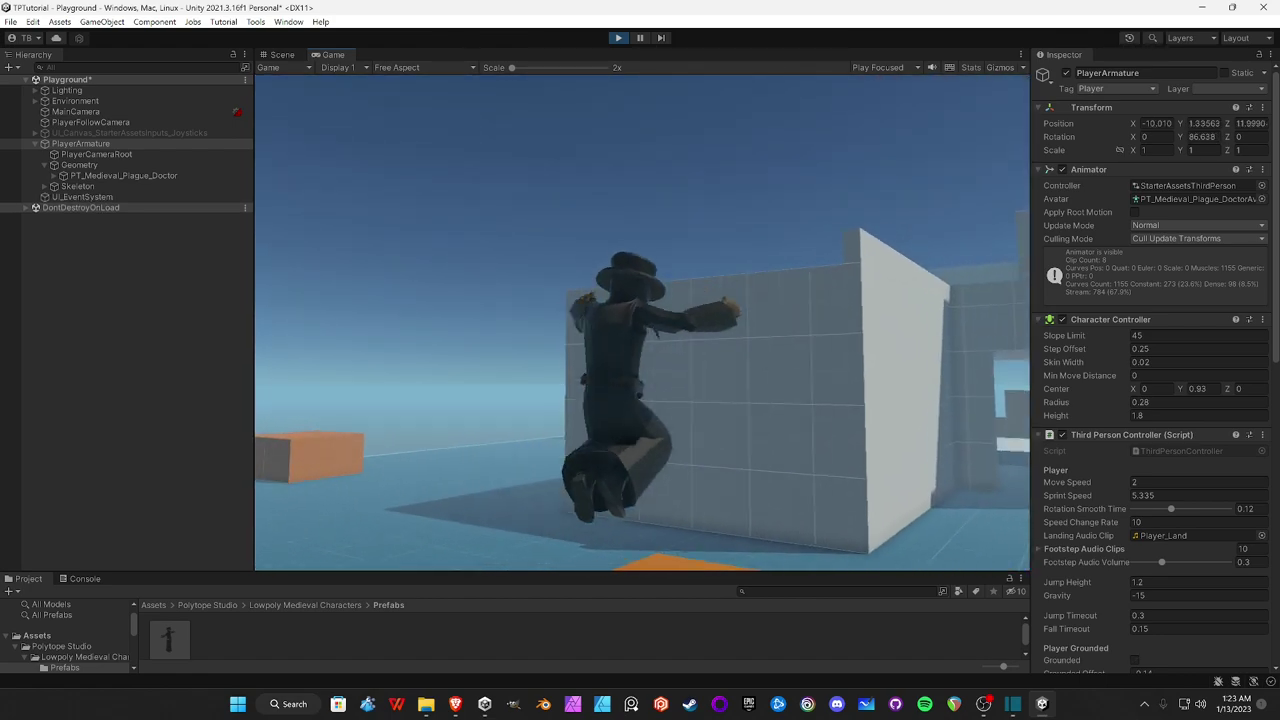
- Test the plague doctor's running and turning through the white walled passage and out to the orange blocks near the floor's edge
key("w")
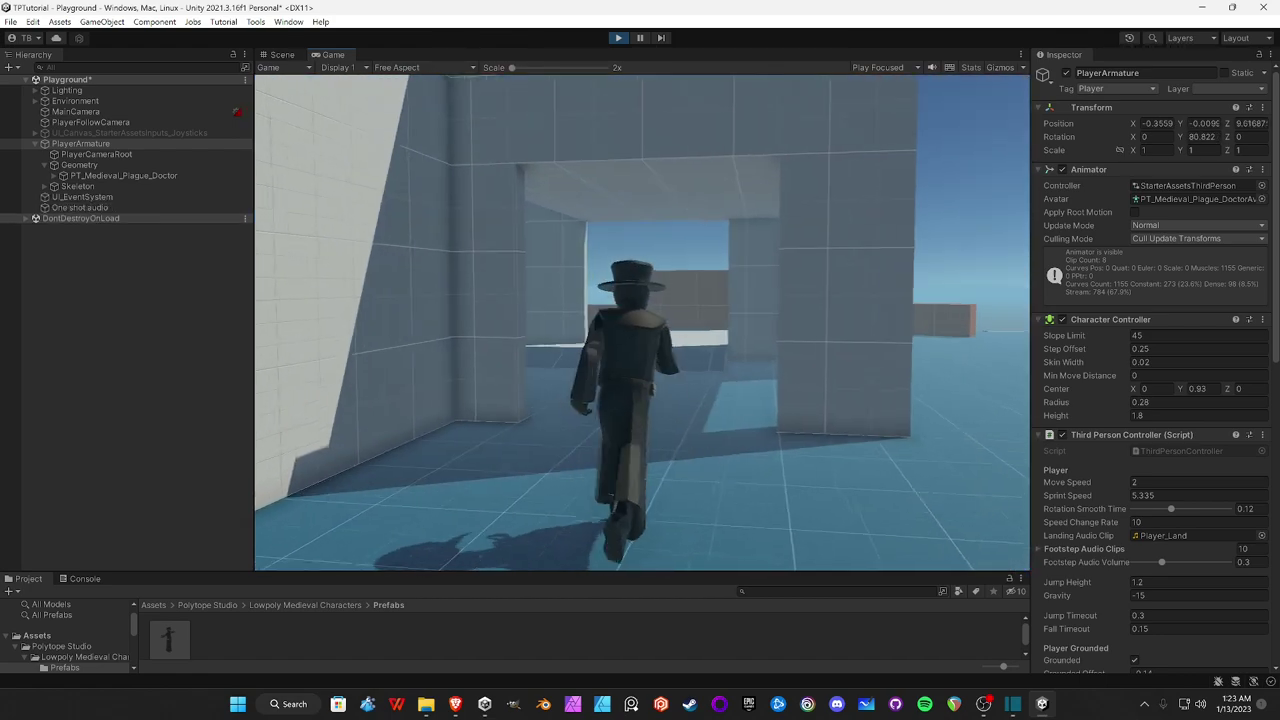
key("a")
key("s")
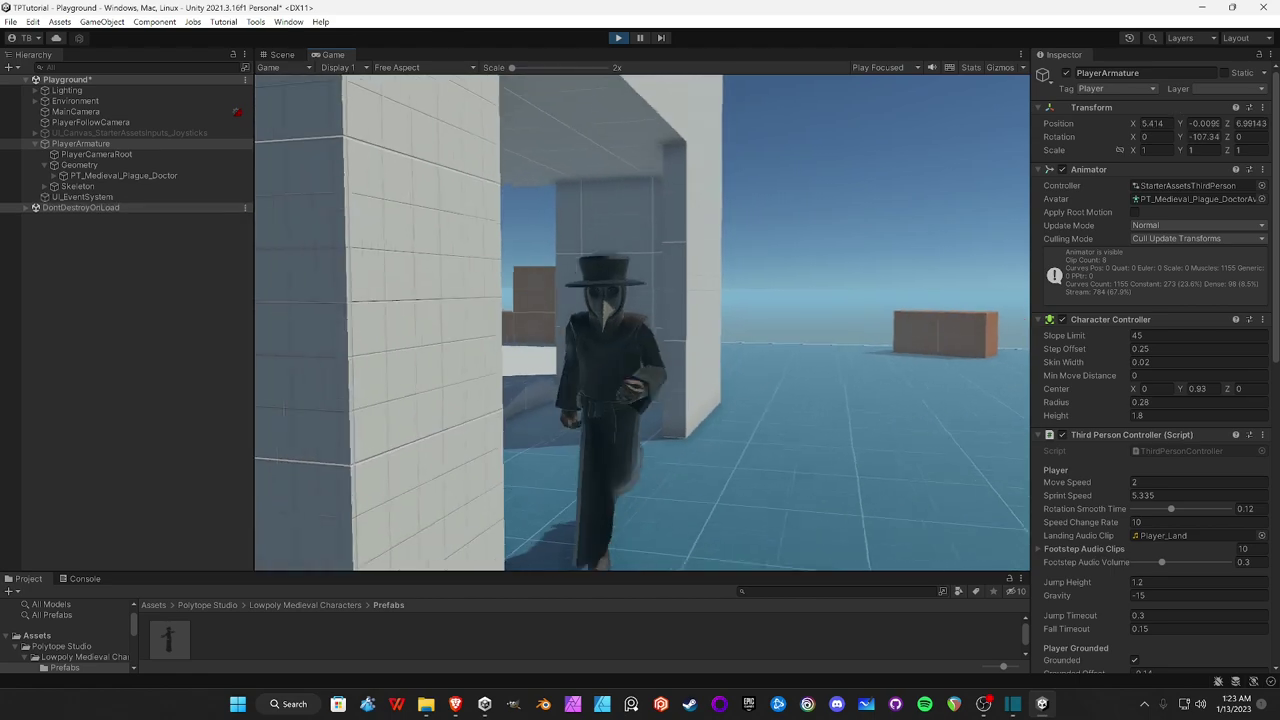
key("w")
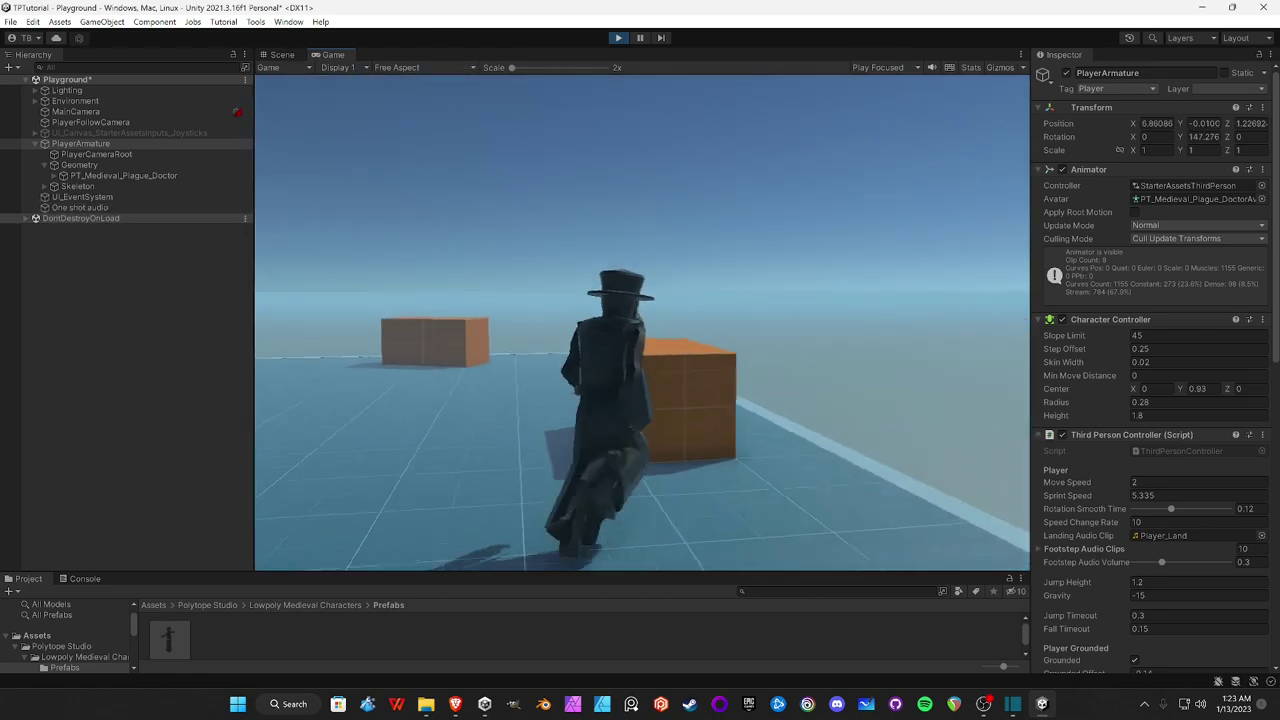
key("space")
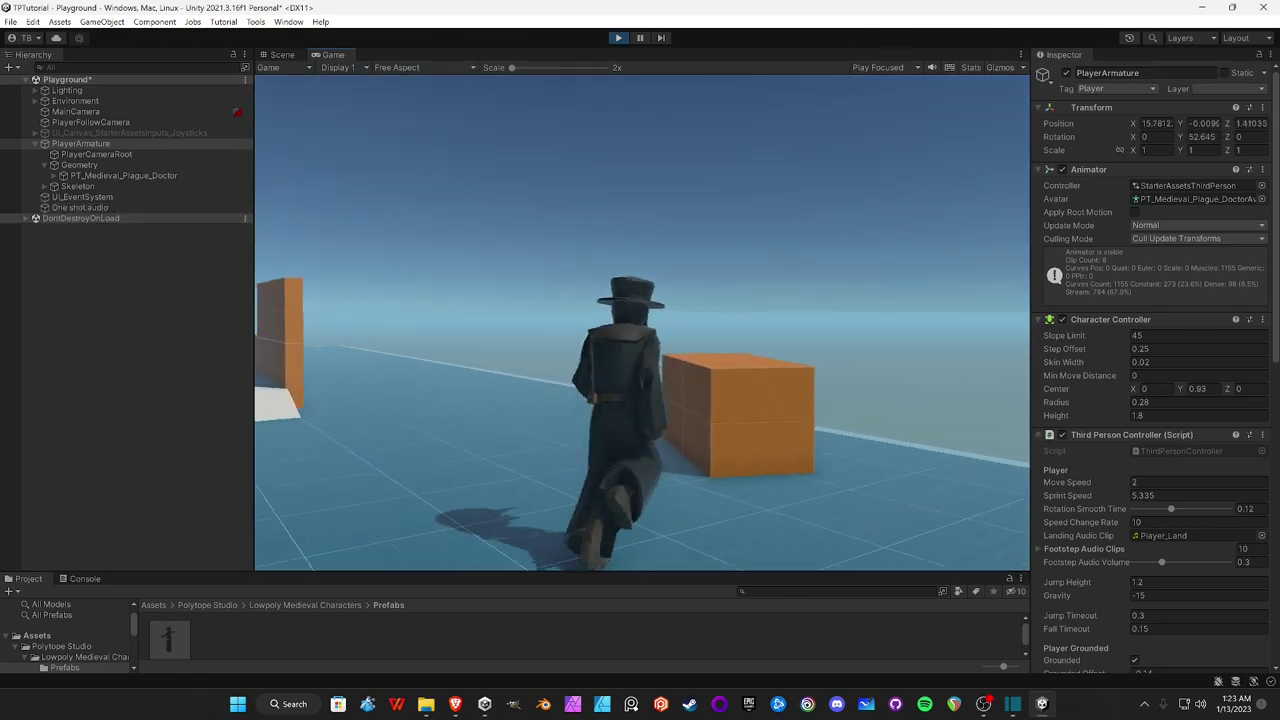